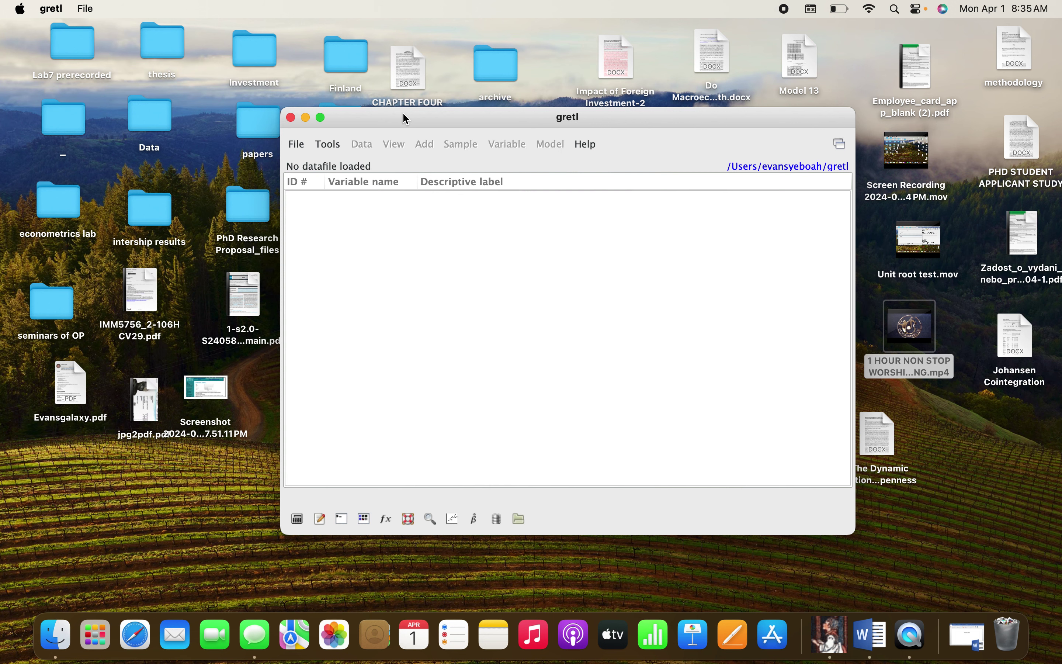
Move the gretl window aside and open the Data folder on the desktop.
{"action": "left_click_drag", "start_coordinate": [404, 115], "coordinate": [458, 101]}
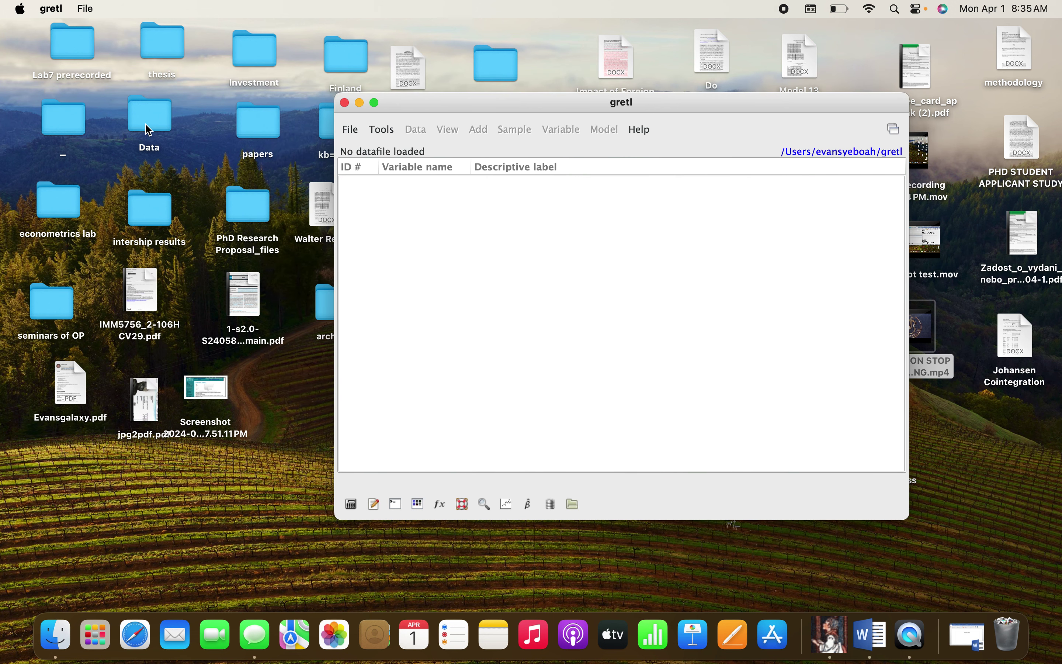
{"action": "double_click", "coordinate": [145, 113]}
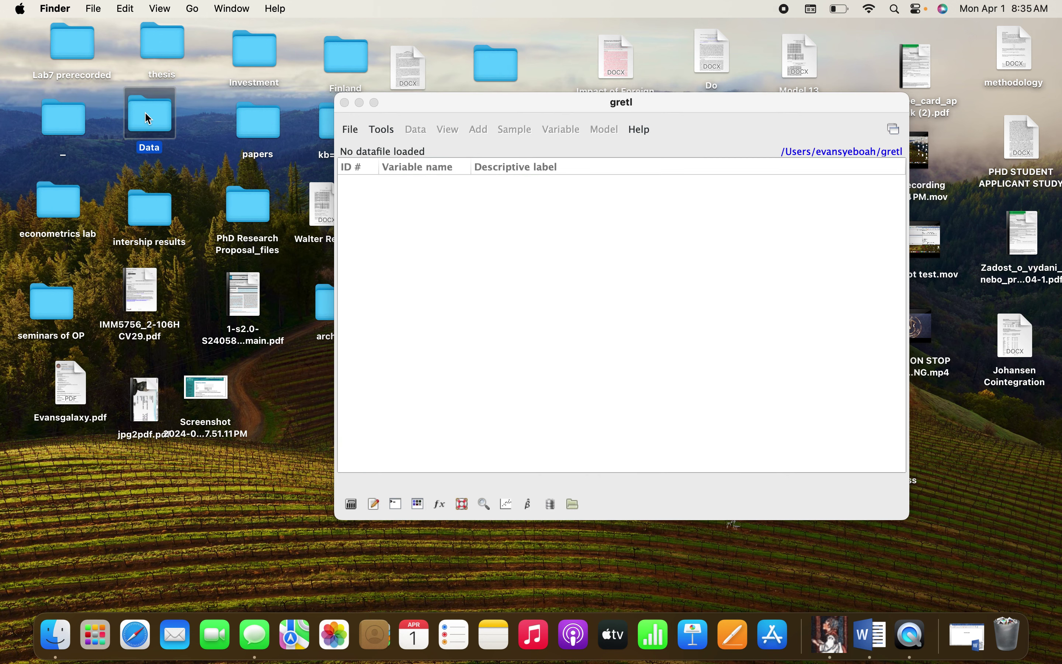
{"action": "scroll", "coordinate": [687, 178], "scroll_direction": "left", "scroll_amount": 5}
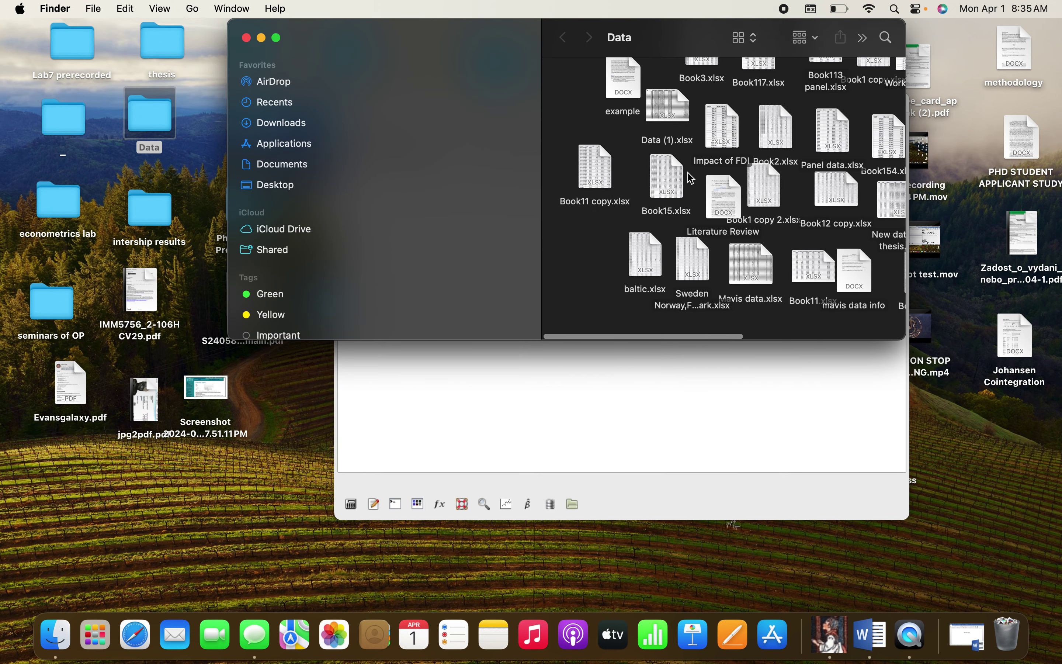
{"action": "scroll", "coordinate": [691, 178], "scroll_direction": "up", "scroll_amount": 2}
{"action": "scroll", "coordinate": [691, 178], "scroll_direction": "right", "scroll_amount": 3}
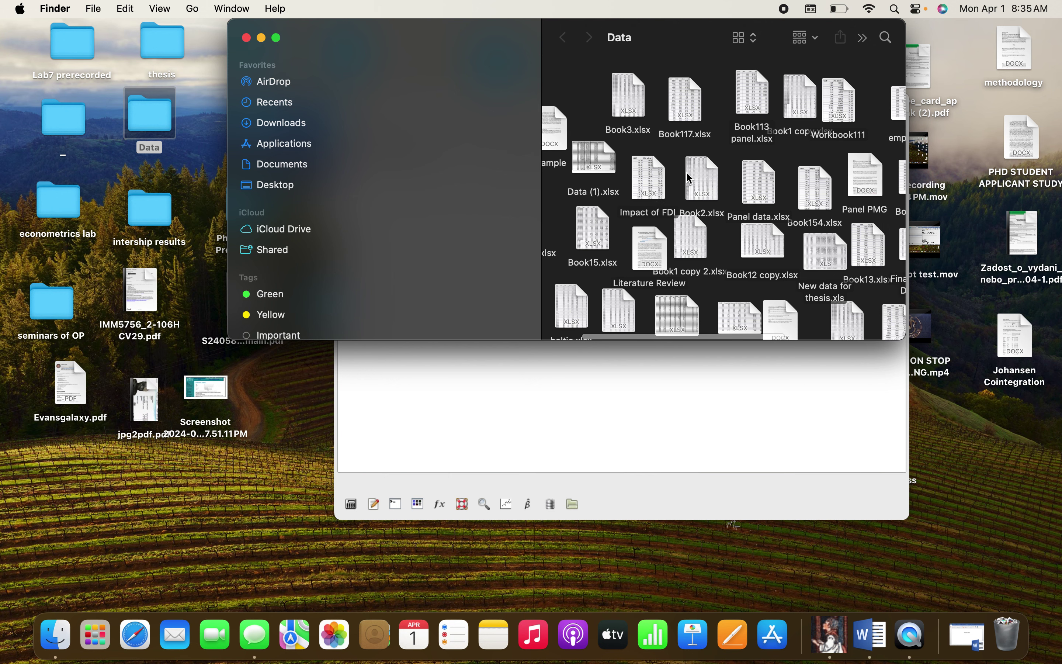
{"action": "scroll", "coordinate": [690, 177], "scroll_direction": "left", "scroll_amount": 3}
{"action": "scroll", "coordinate": [690, 178], "scroll_direction": "down", "scroll_amount": 2}
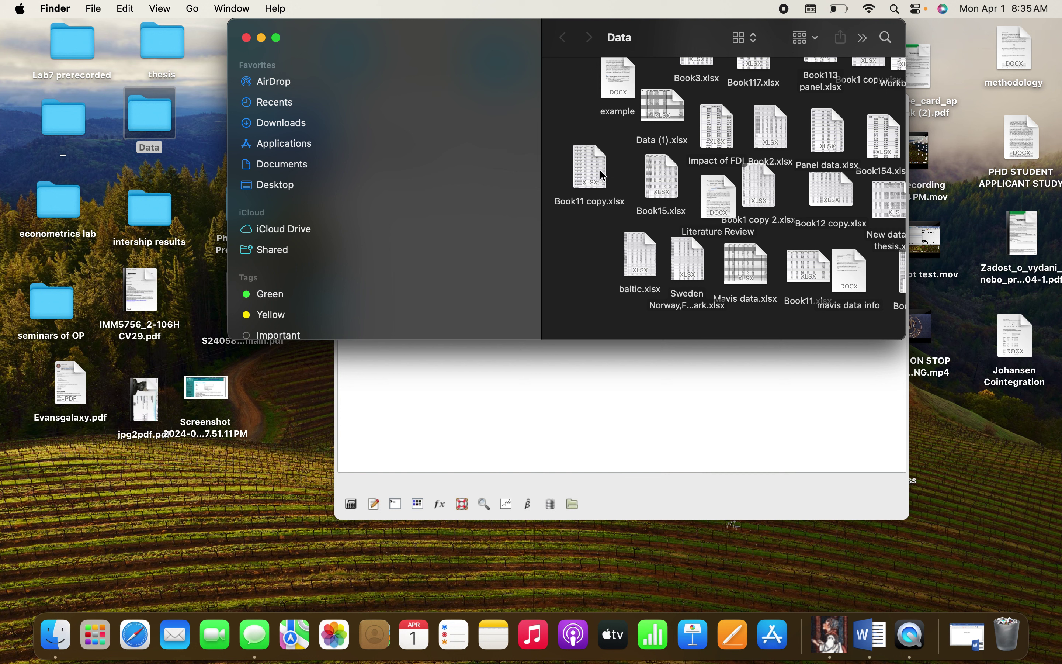
Select the Sweden Norway Finland Denmark xlsx file and preview it with Quick Look.
{"action": "left_click", "coordinate": [633, 251]}
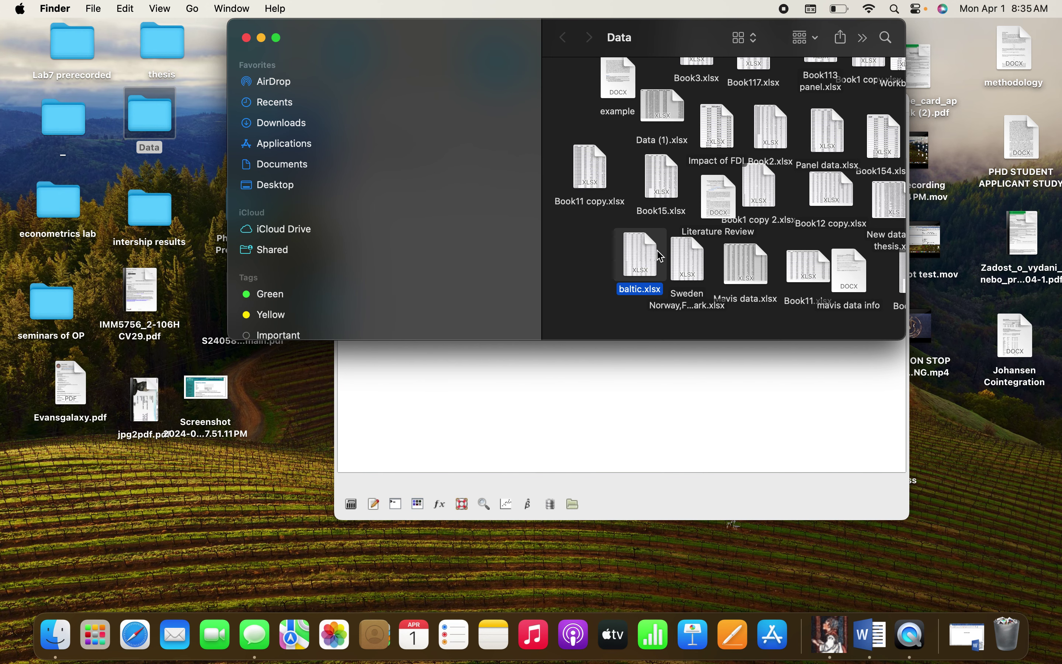
{"action": "left_click", "coordinate": [689, 263]}
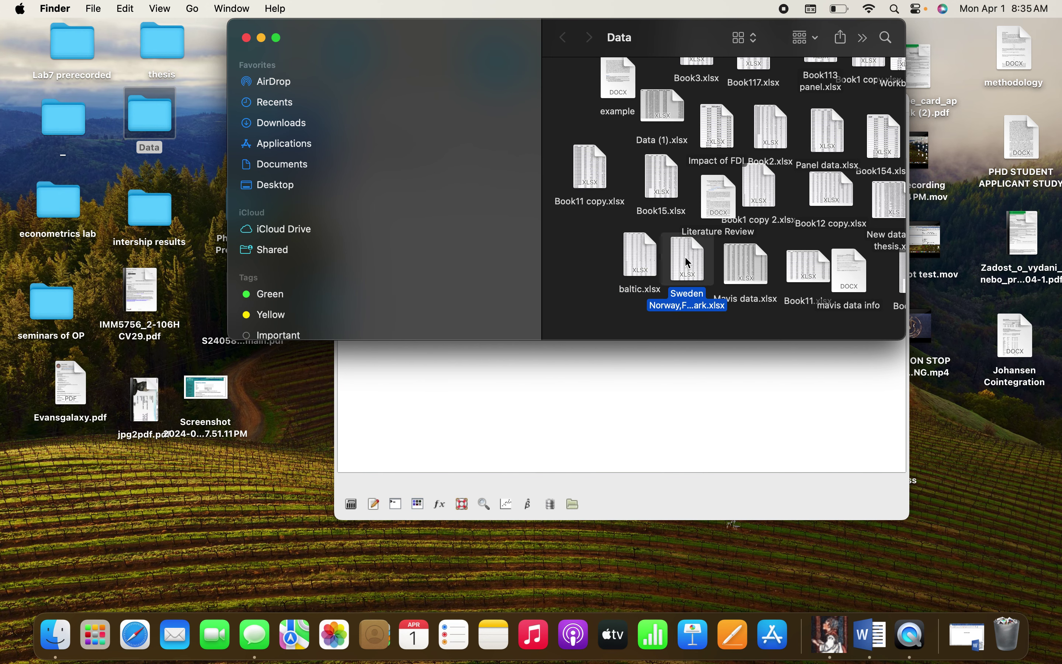
{"action": "key", "text": "space"}
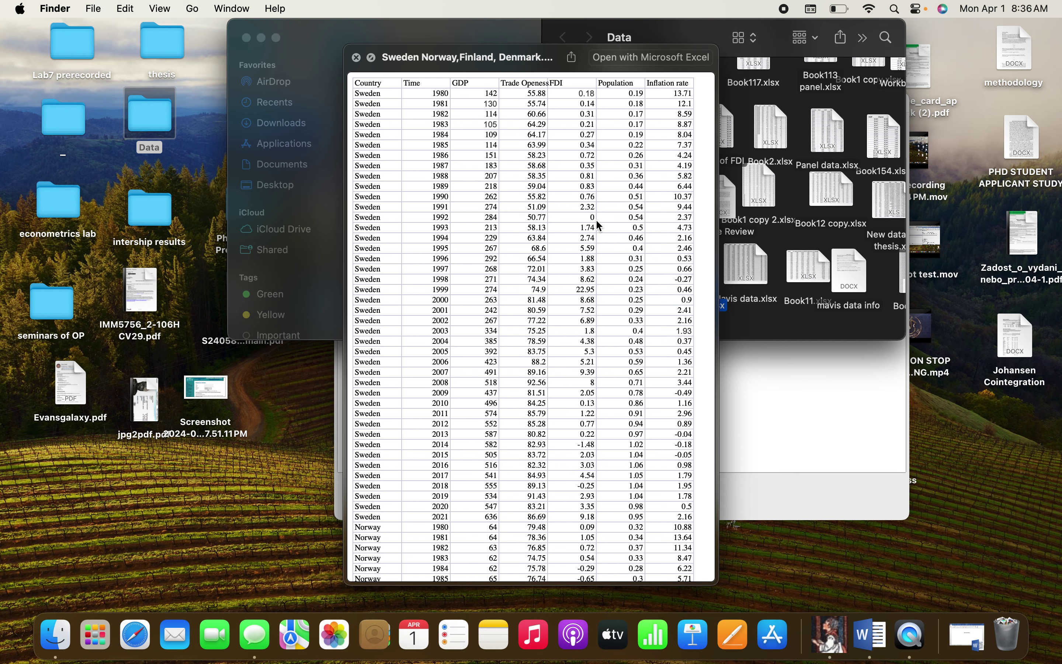
Scroll through the preview's yearly 1980–2021 rows for Sweden, Norway, Finland and Denmark.
{"action": "scroll", "coordinate": [533, 251], "scroll_direction": "down", "scroll_amount": 5}
{"action": "scroll", "coordinate": [532, 251], "scroll_direction": "down", "scroll_amount": 20}
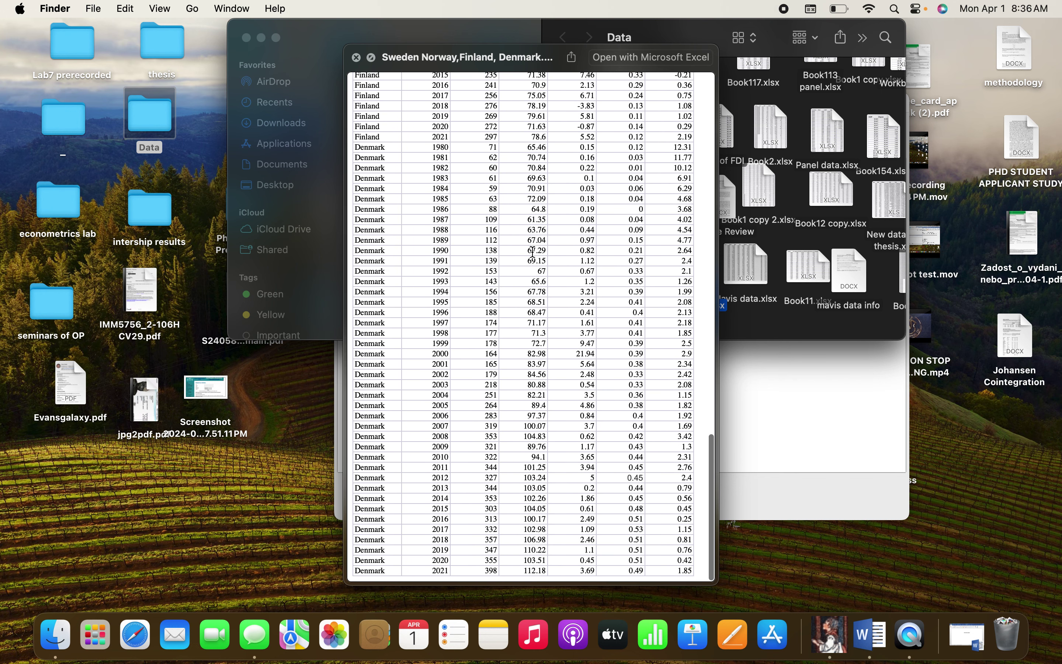
{"action": "scroll", "coordinate": [532, 252], "scroll_direction": "up", "scroll_amount": 20}
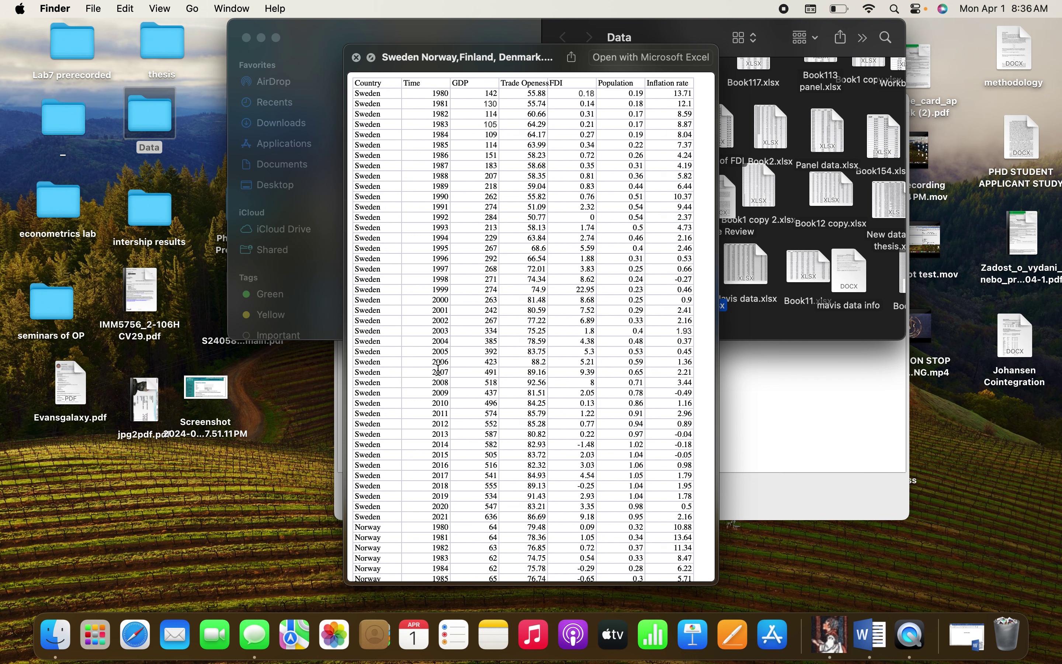
{"action": "scroll", "coordinate": [439, 374], "scroll_direction": "down", "scroll_amount": 5}
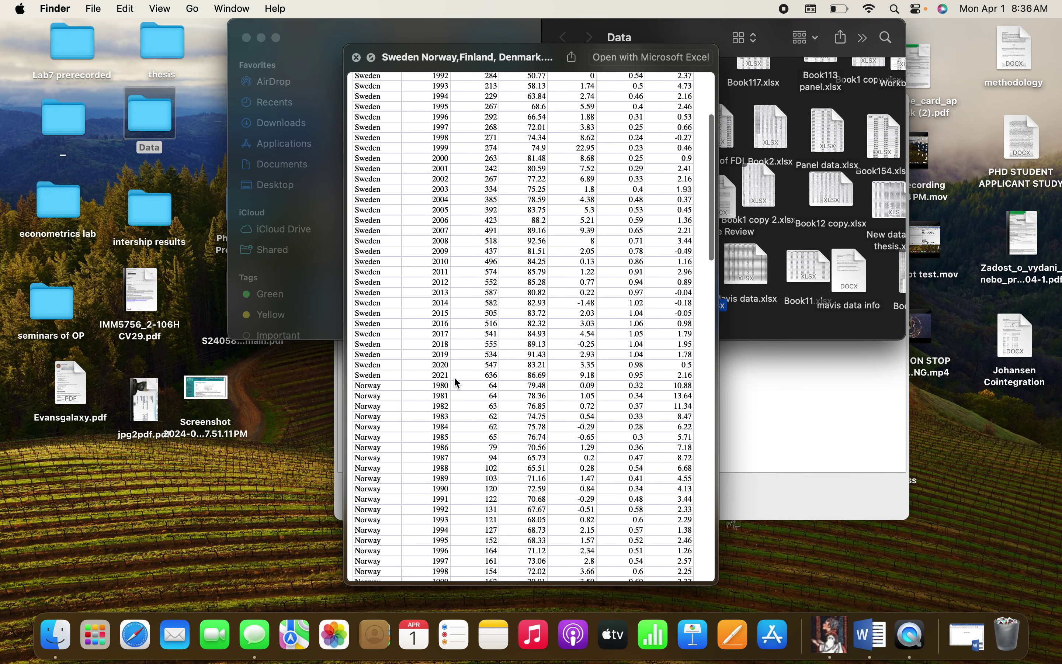
{"action": "scroll", "coordinate": [455, 385], "scroll_direction": "down", "scroll_amount": 1}
{"action": "scroll", "coordinate": [455, 386], "scroll_direction": "down", "scroll_amount": 4}
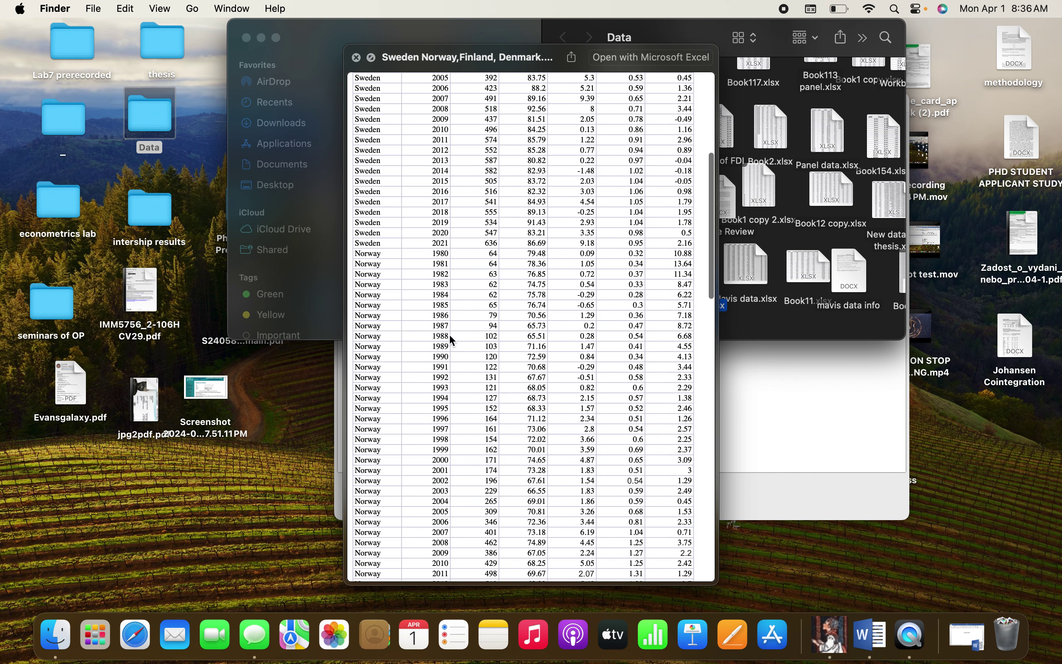
{"action": "scroll", "coordinate": [453, 342], "scroll_direction": "down", "scroll_amount": 7}
{"action": "scroll", "coordinate": [440, 429], "scroll_direction": "down", "scroll_amount": 10}
{"action": "scroll", "coordinate": [441, 429], "scroll_direction": "down", "scroll_amount": 15}
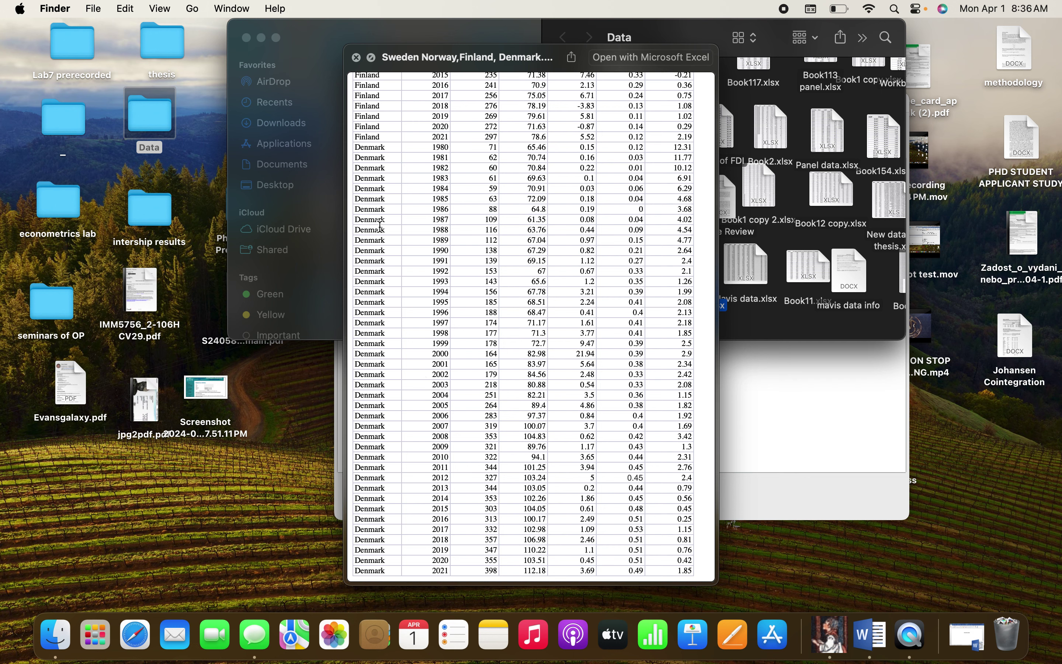
Close the preview and import the country spreadsheet into gretl from column 1, row 1.
{"action": "left_click", "coordinate": [356, 58]}
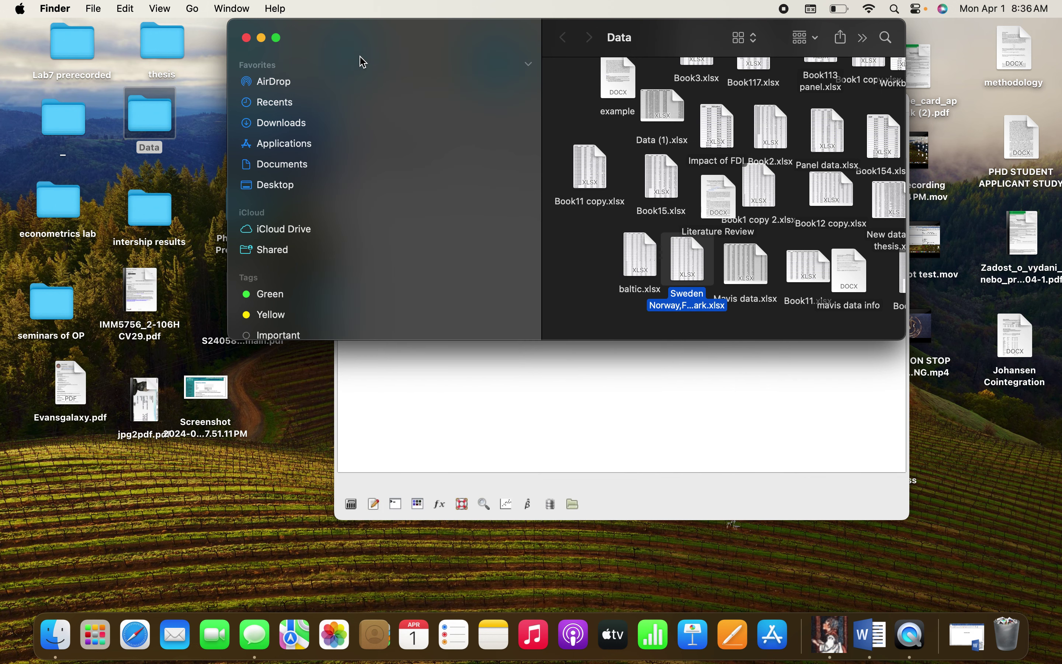
{"action": "left_click_drag", "start_coordinate": [394, 39], "coordinate": [37, 18]}
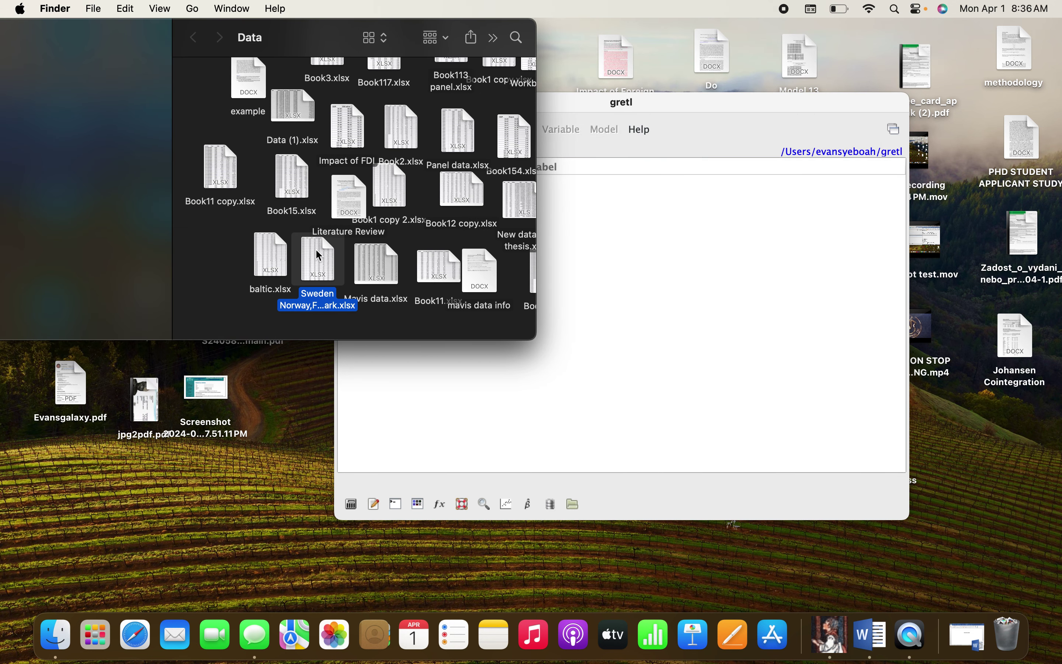
{"action": "left_click_drag", "start_coordinate": [317, 250], "coordinate": [711, 284]}
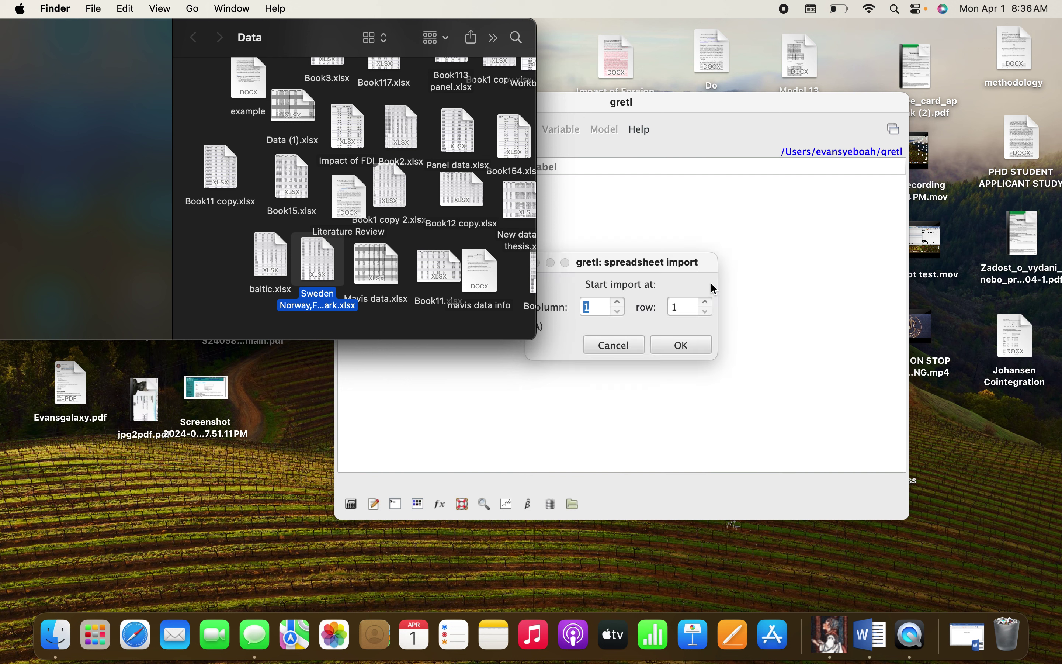
{"action": "left_click", "coordinate": [683, 347]}
{"action": "left_click", "coordinate": [683, 346]}
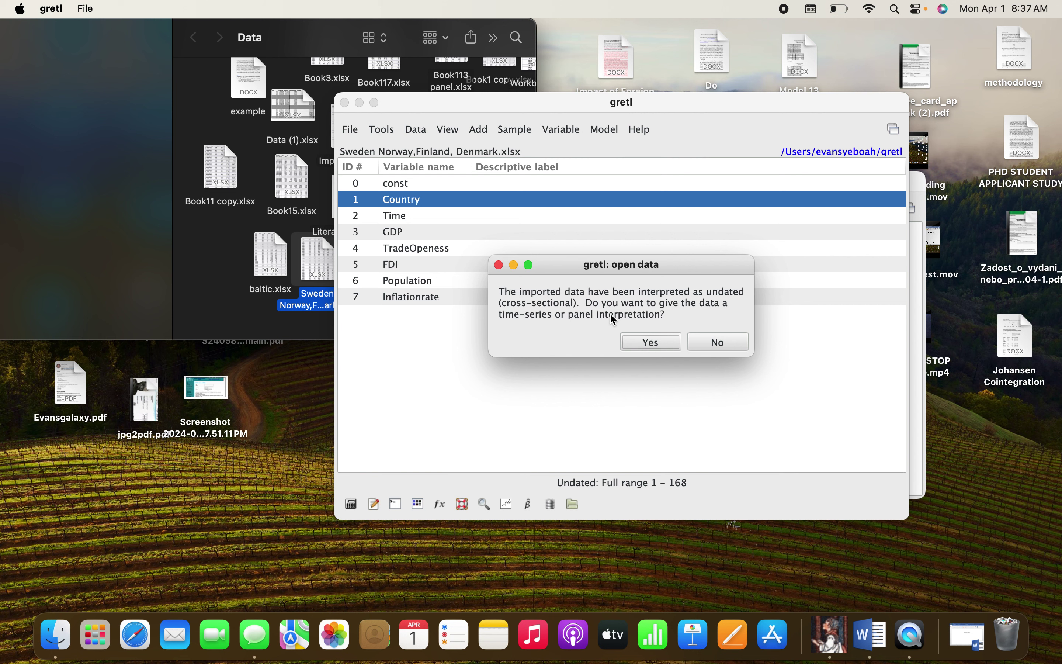
Declare the data as a panel using index variables Country and Time.
{"action": "left_click", "coordinate": [650, 345]}
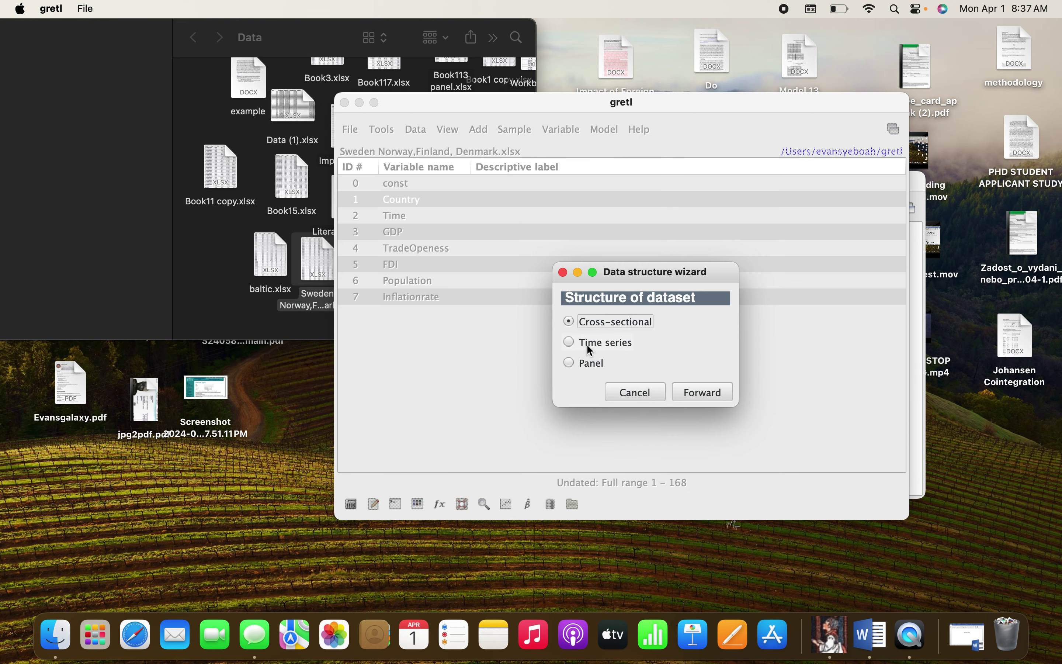
{"action": "left_click", "coordinate": [569, 363]}
{"action": "left_click", "coordinate": [704, 393]}
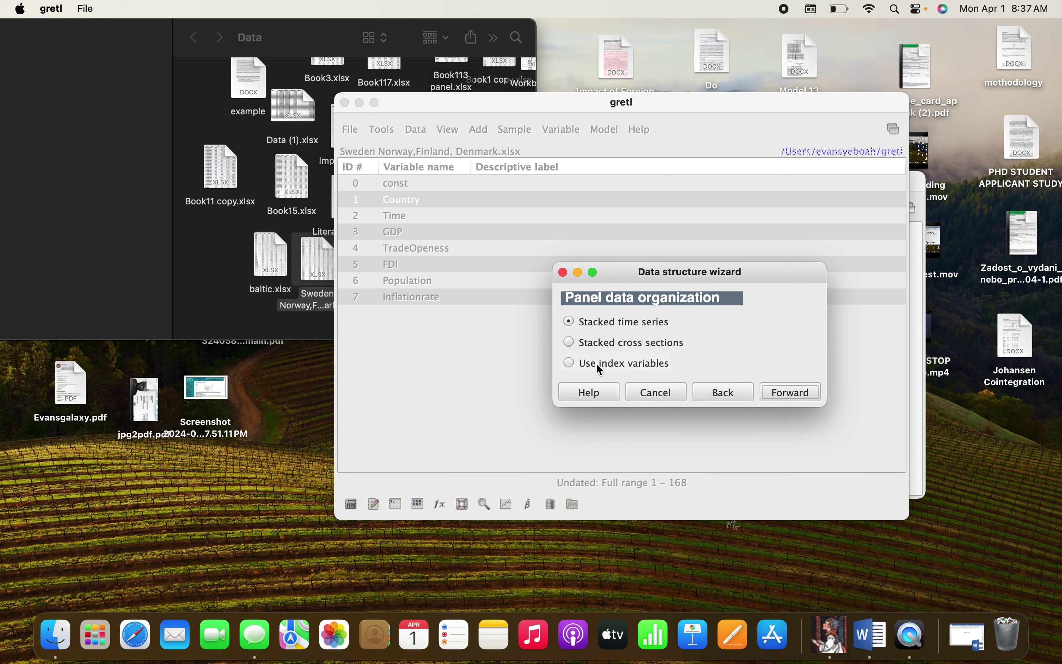
{"action": "left_click", "coordinate": [570, 364]}
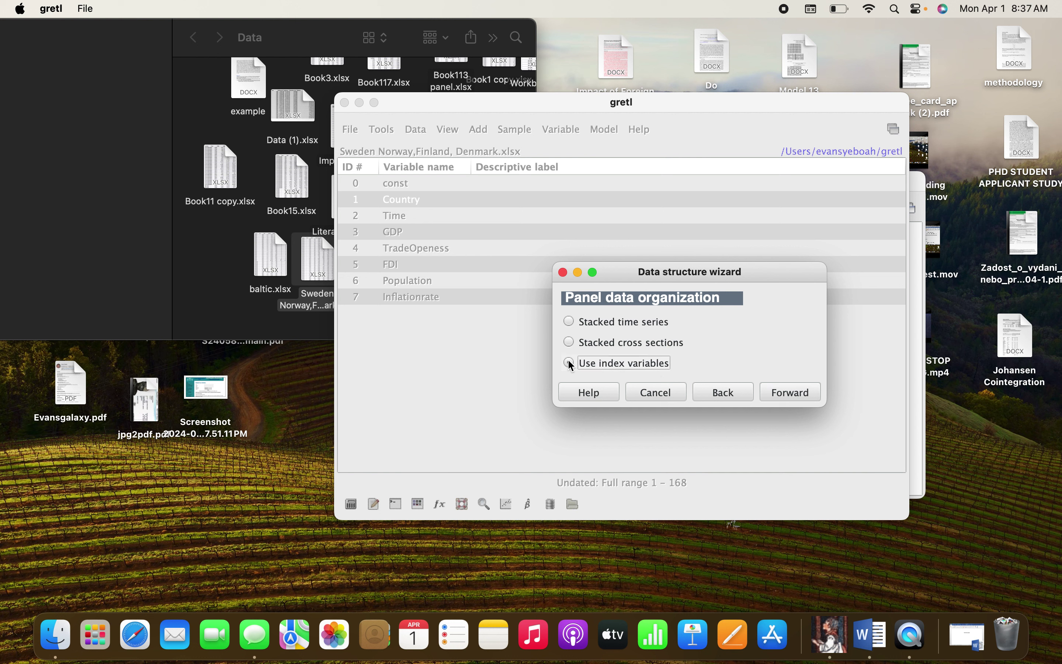
{"action": "left_click", "coordinate": [791, 392]}
{"action": "left_click", "coordinate": [747, 328]}
{"action": "left_click", "coordinate": [748, 330]}
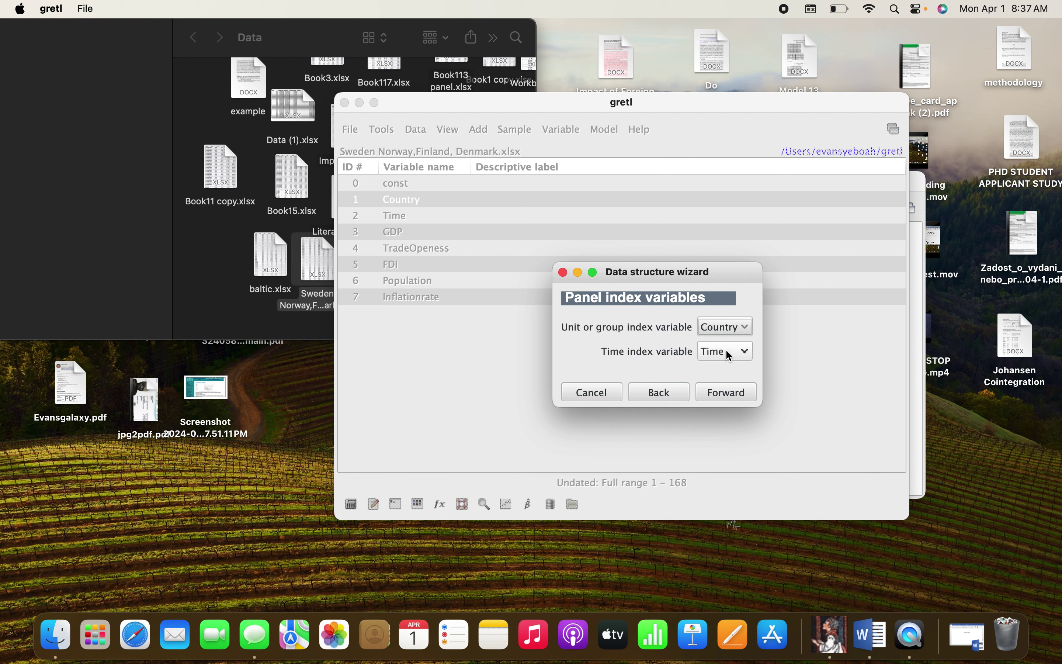
{"action": "left_click", "coordinate": [725, 396]}
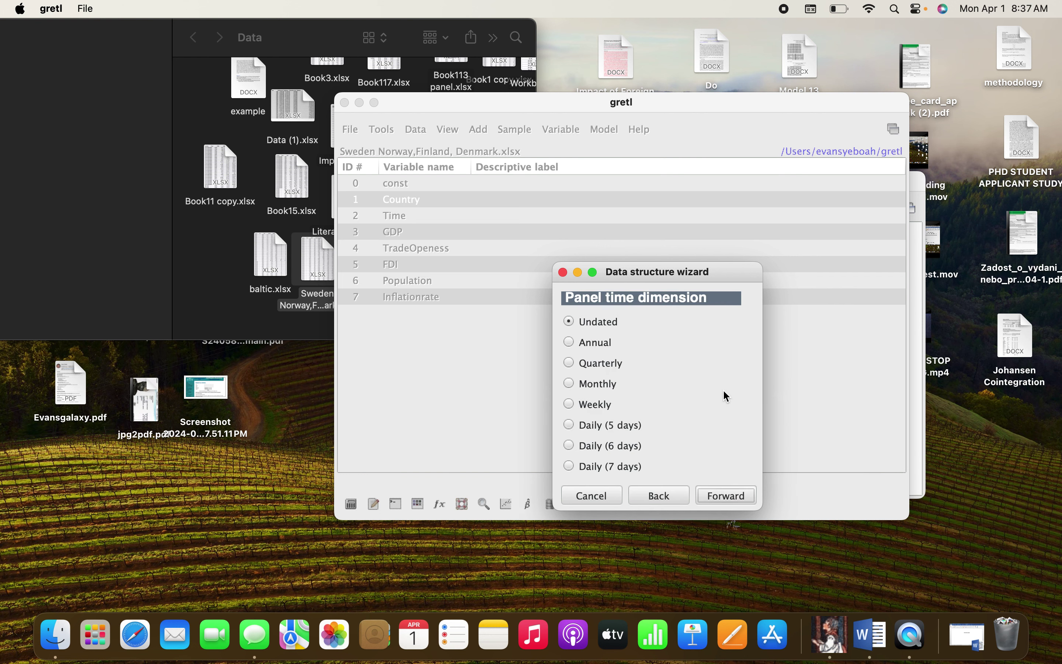
Make the panel annual with first year 1980, after checking the spreadsheet's starting year.
{"action": "left_click", "coordinate": [570, 342]}
{"action": "left_click", "coordinate": [739, 499]}
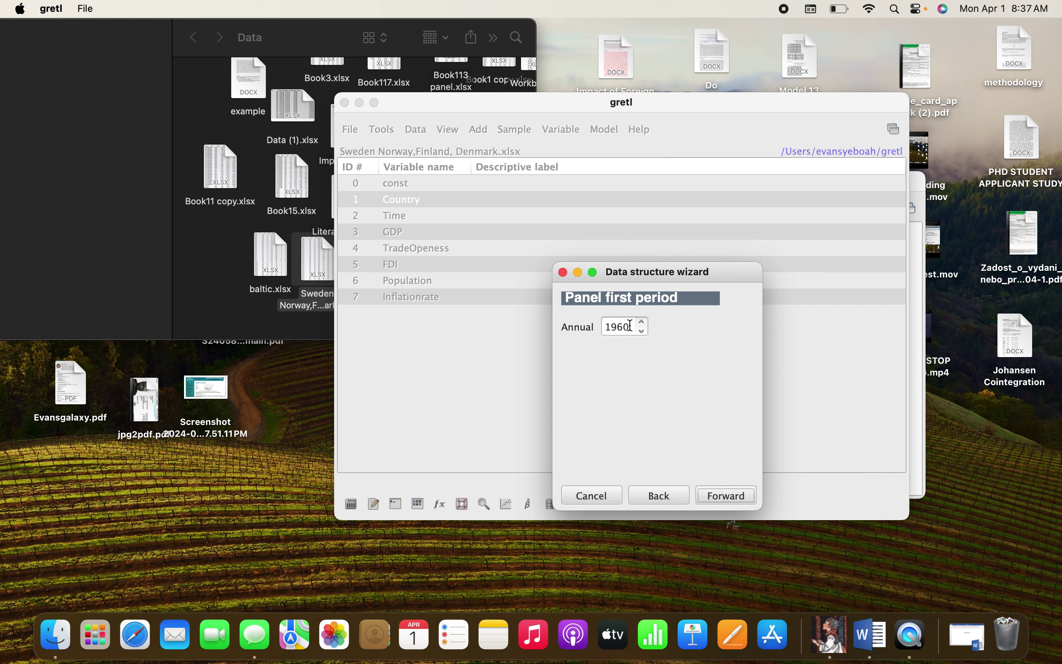
{"action": "left_click", "coordinate": [626, 329]}
{"action": "key", "text": "BackSpace"}
{"action": "key", "text": "BackSpace"}
{"action": "type", "text": "8"}
{"action": "left_click", "coordinate": [205, 251]}
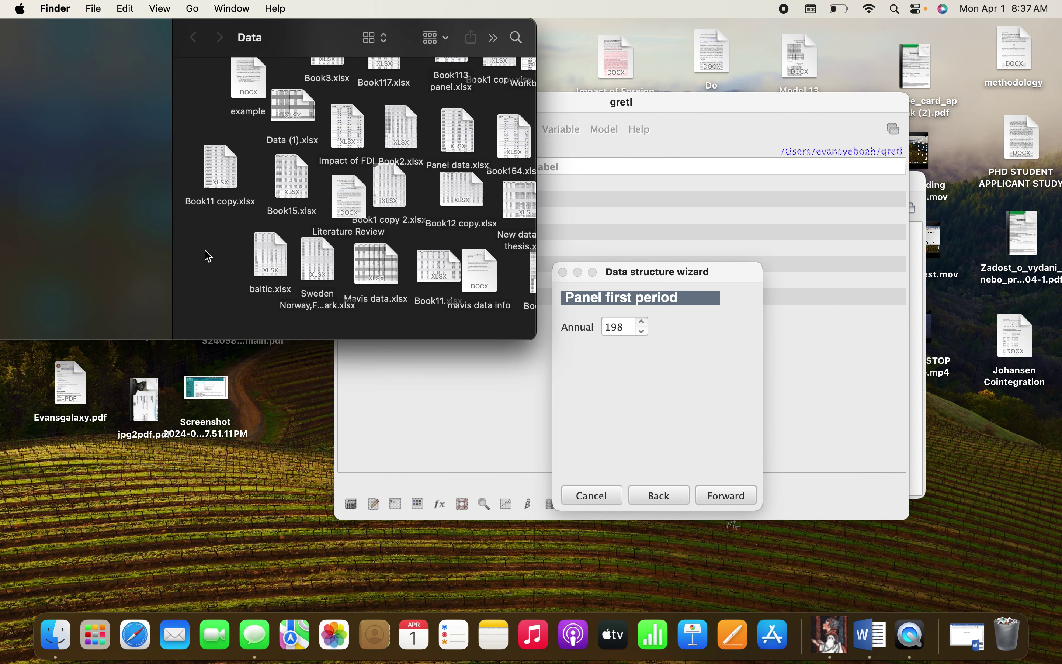
{"action": "left_click", "coordinate": [303, 260]}
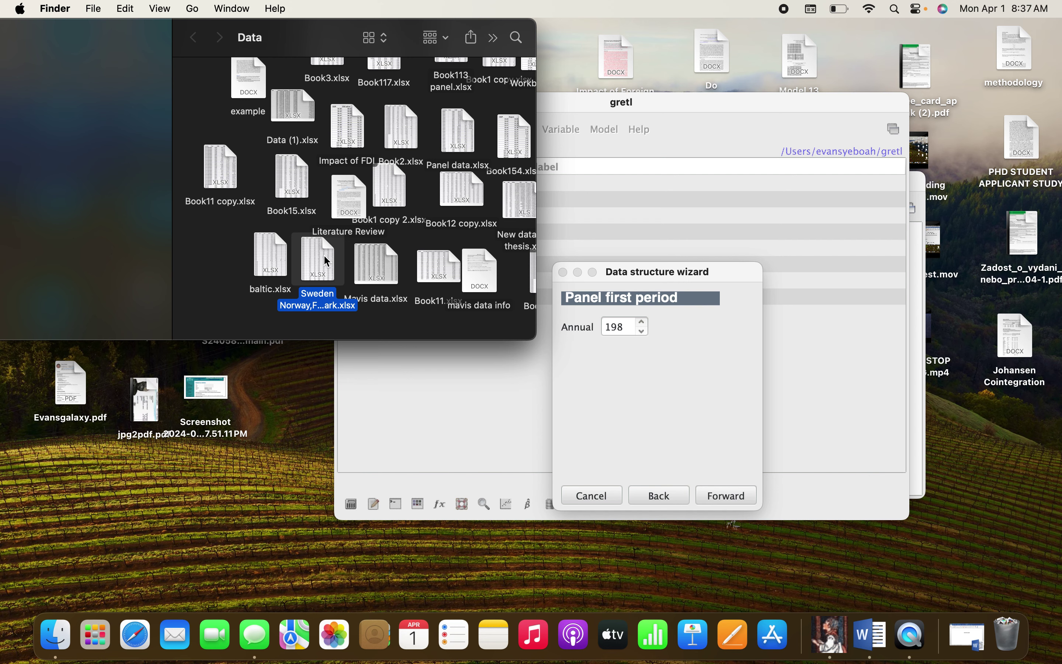
{"action": "key", "text": "space"}
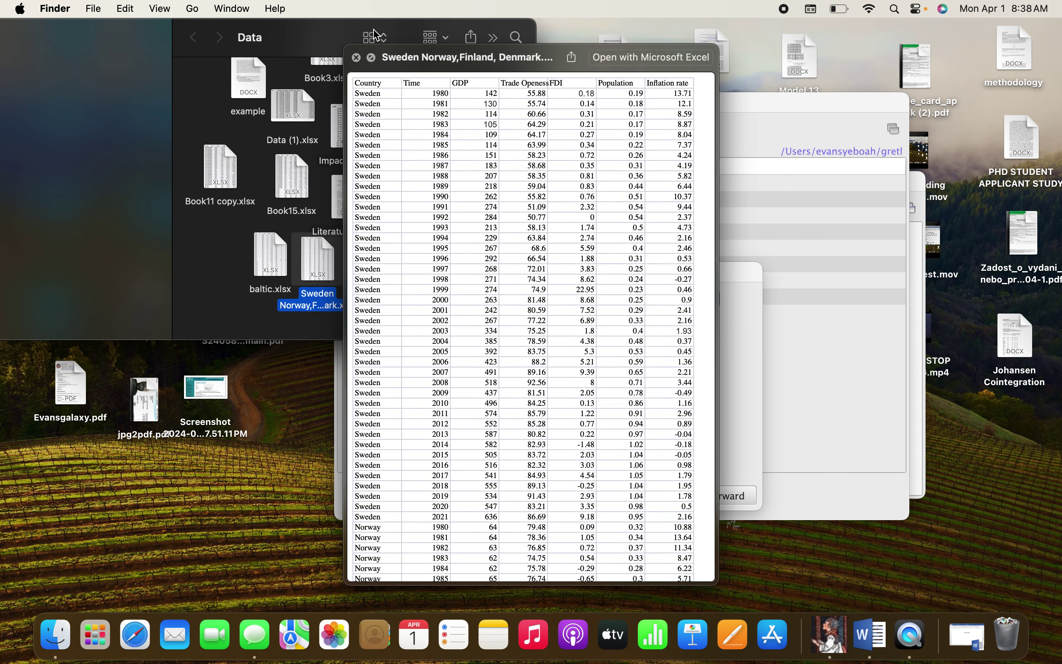
{"action": "left_click", "coordinate": [356, 58]}
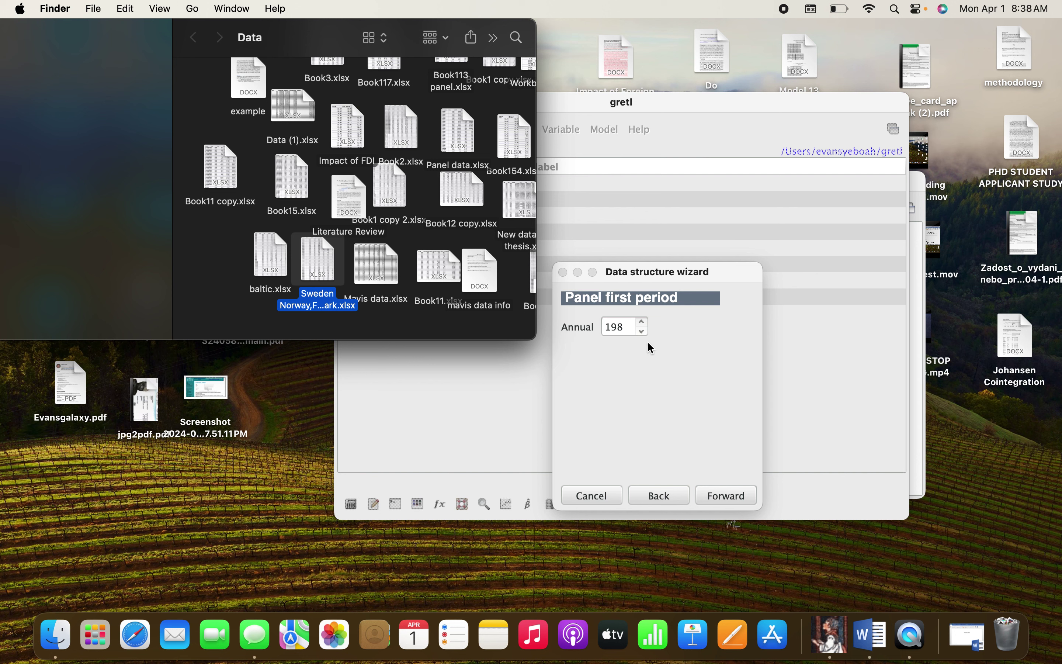
{"action": "left_click", "coordinate": [632, 332]}
{"action": "type", "text": "0"}
{"action": "left_click", "coordinate": [729, 496]}
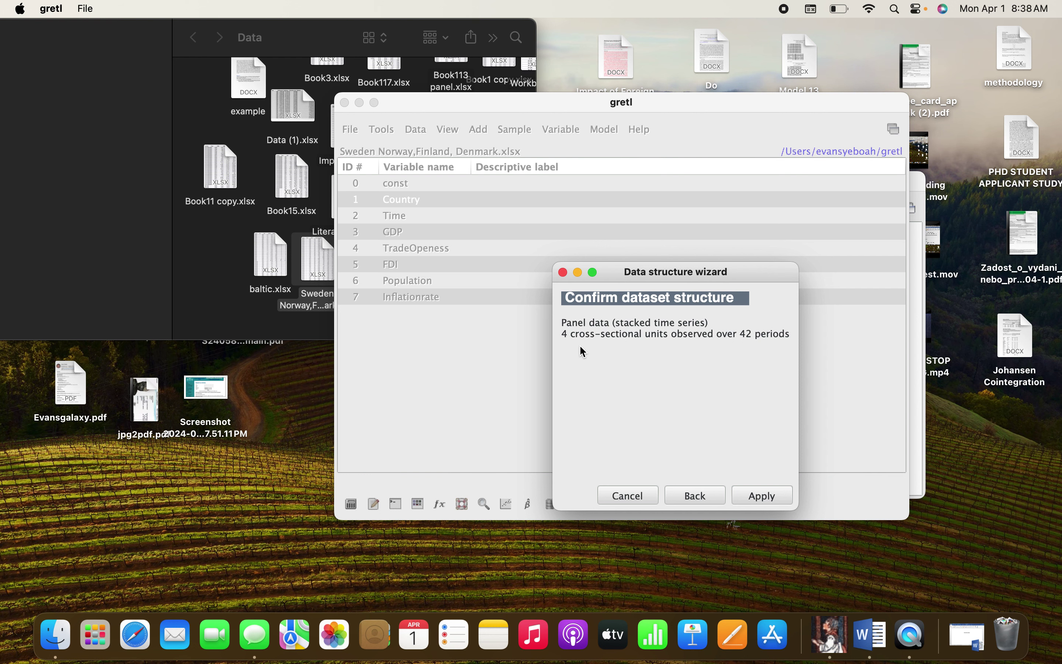
{"action": "left_click", "coordinate": [769, 486]}
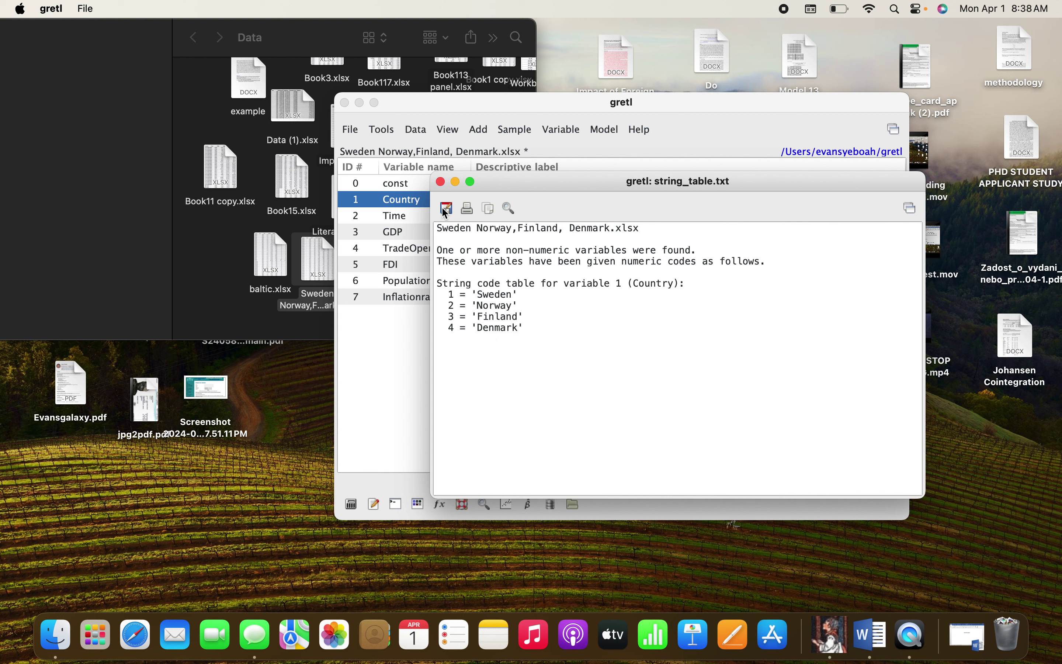
{"action": "left_click", "coordinate": [441, 182]}
{"action": "left_click", "coordinate": [105, 40]}
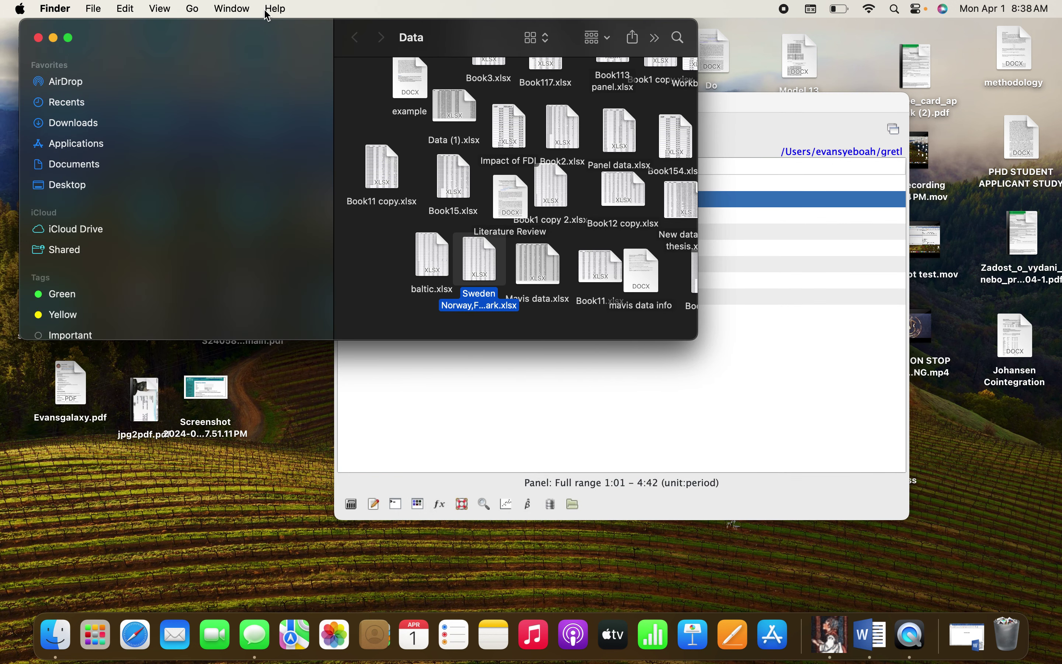
{"action": "left_click", "coordinate": [38, 38]}
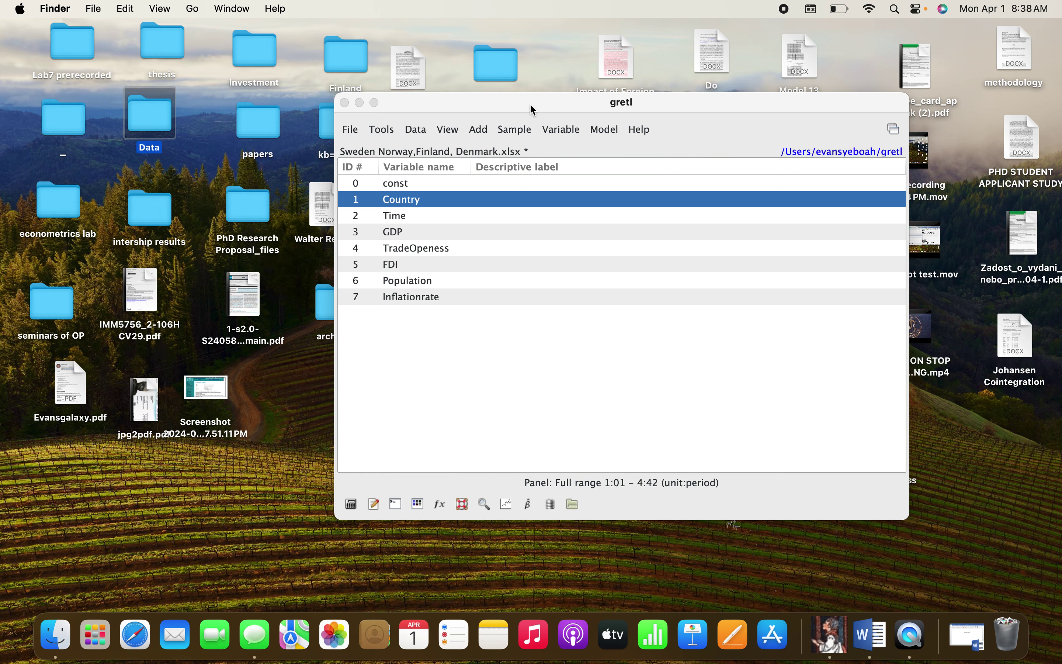
{"action": "left_click_drag", "start_coordinate": [531, 106], "coordinate": [422, 63]}
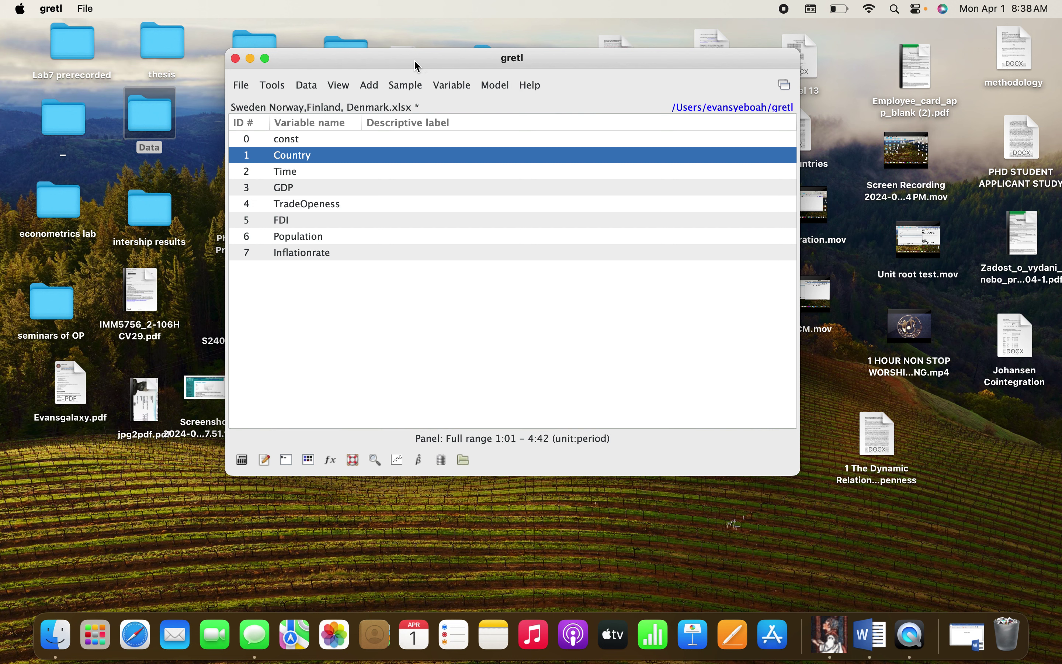
Open gretl's Data menu and move to the View menu's Summary statistics entry.
{"action": "left_click", "coordinate": [308, 86]}
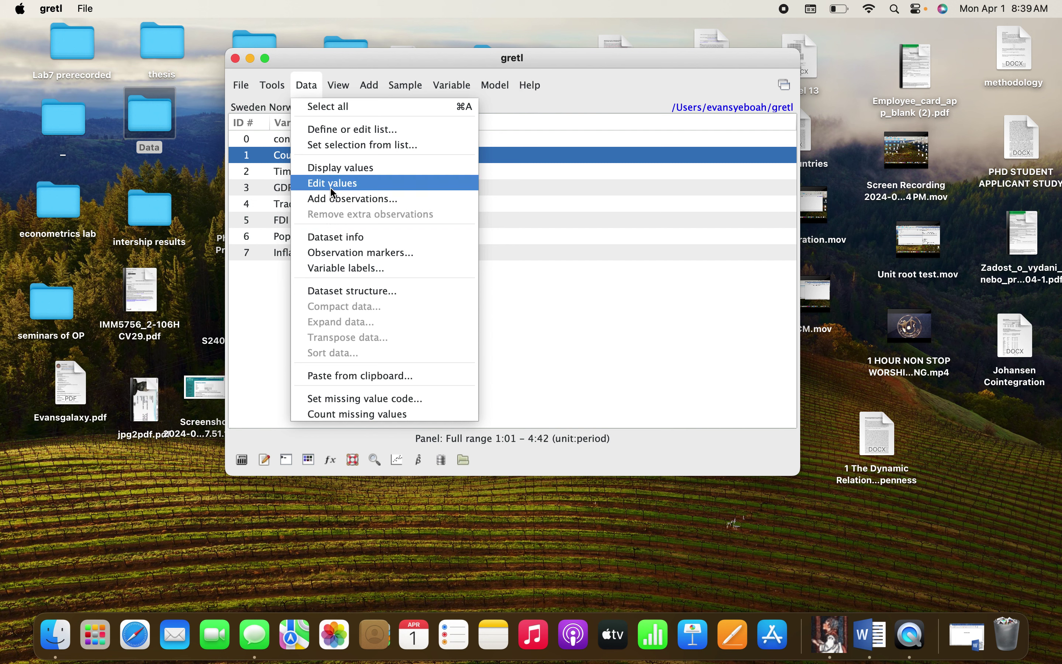
{"action": "mouse_move", "coordinate": [340, 93]}
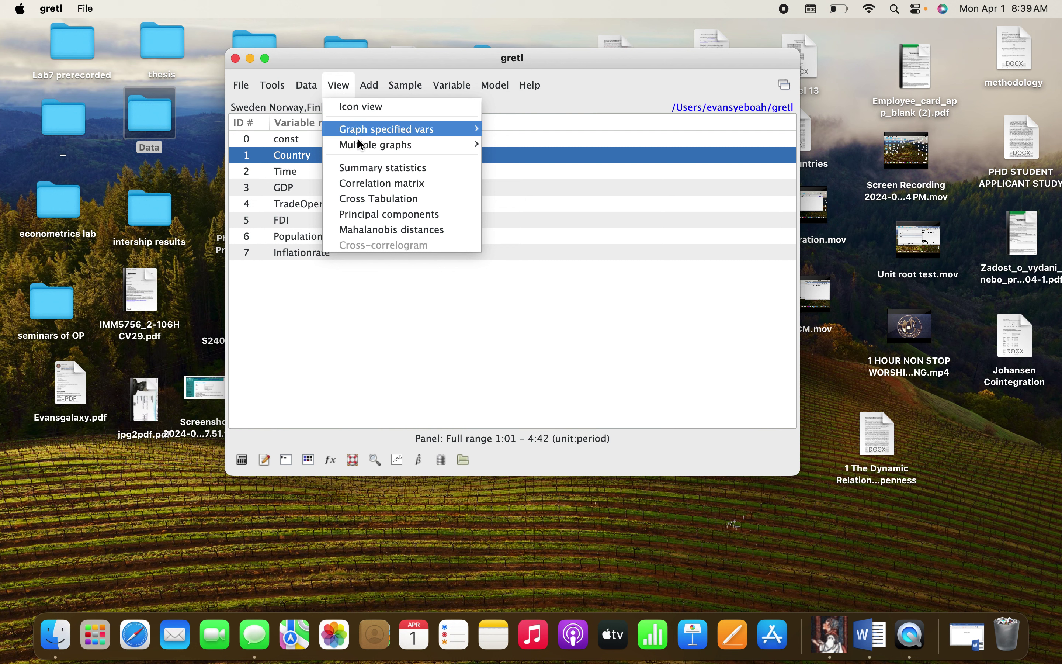
Show main summary statistics for GDP, TradeOpeness, FDI, Population and Inflationrate.
{"action": "left_click", "coordinate": [368, 171]}
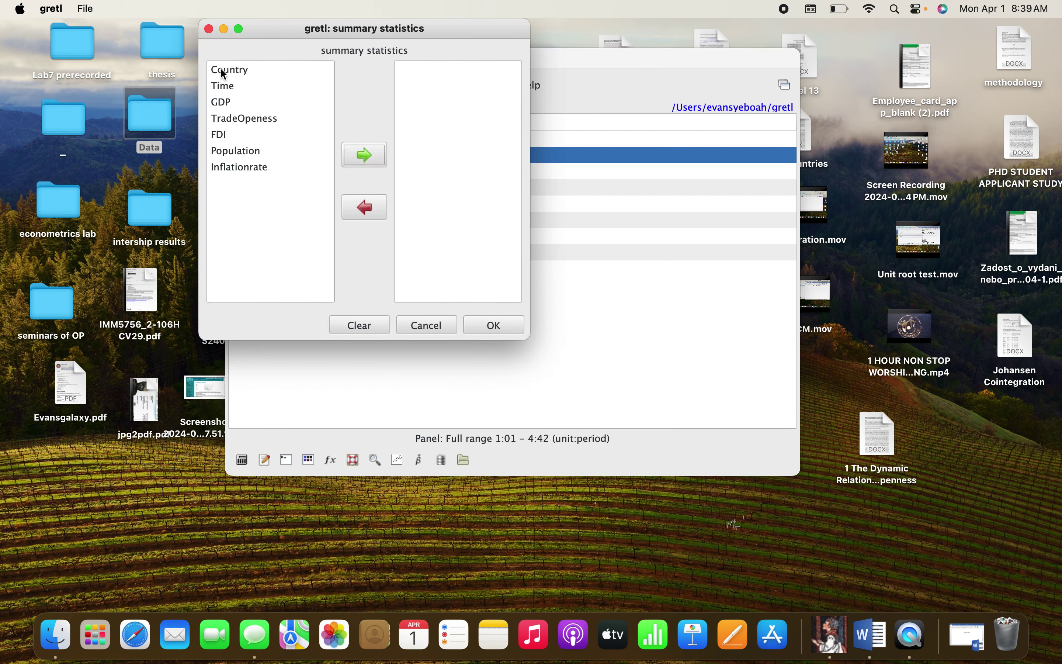
{"action": "left_click", "coordinate": [223, 105]}
{"action": "left_click", "coordinate": [377, 152]}
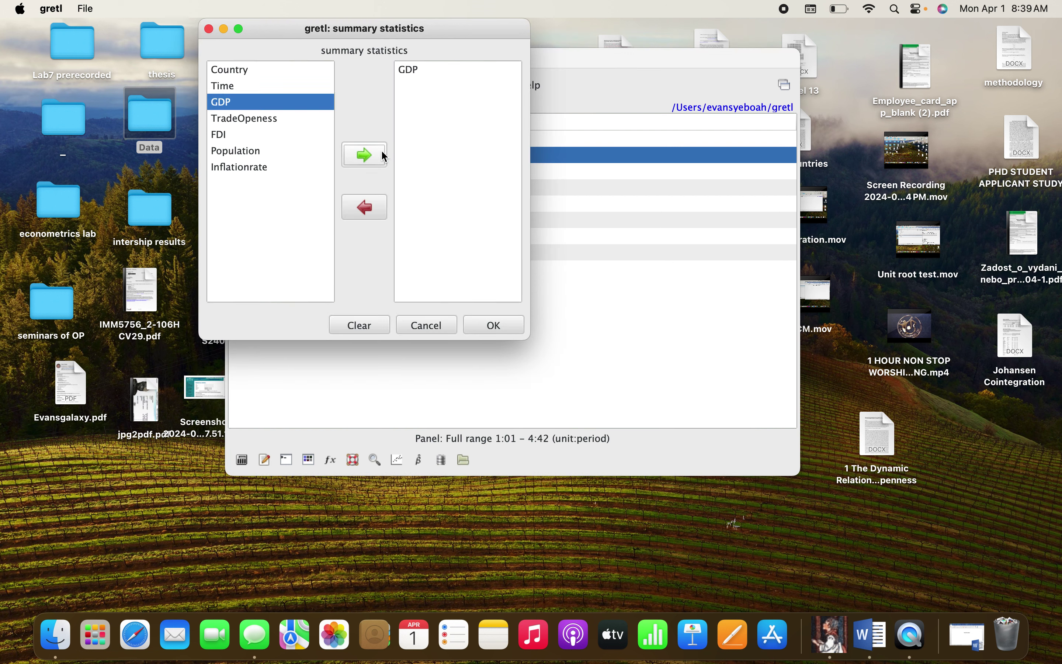
{"action": "left_click", "coordinate": [256, 123]}
{"action": "left_click", "coordinate": [365, 154]}
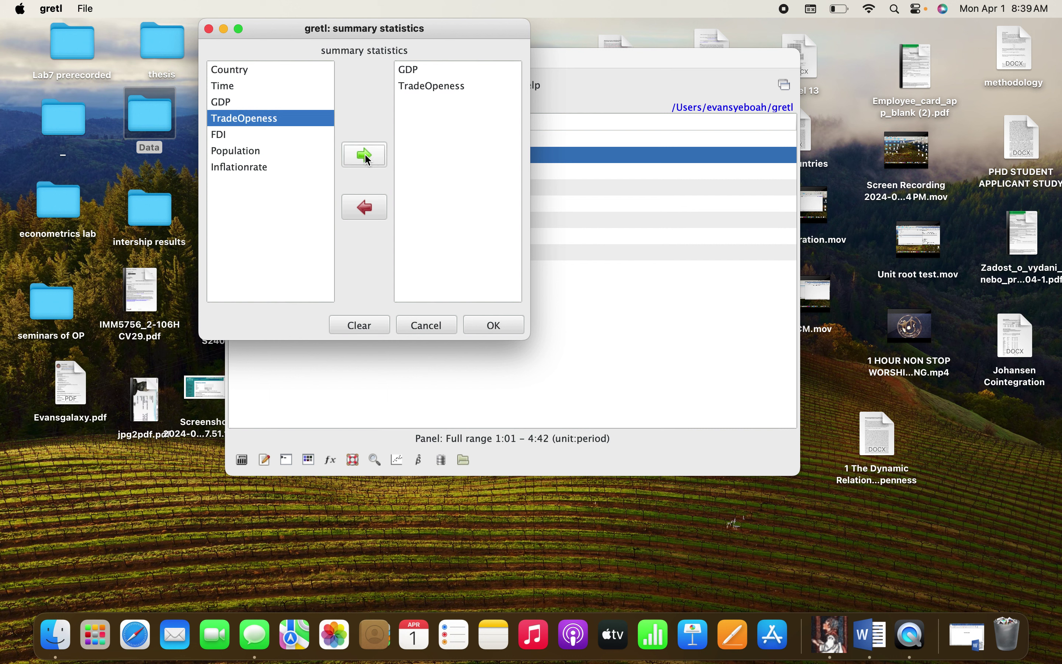
{"action": "left_click", "coordinate": [235, 134]}
{"action": "left_click", "coordinate": [381, 161]}
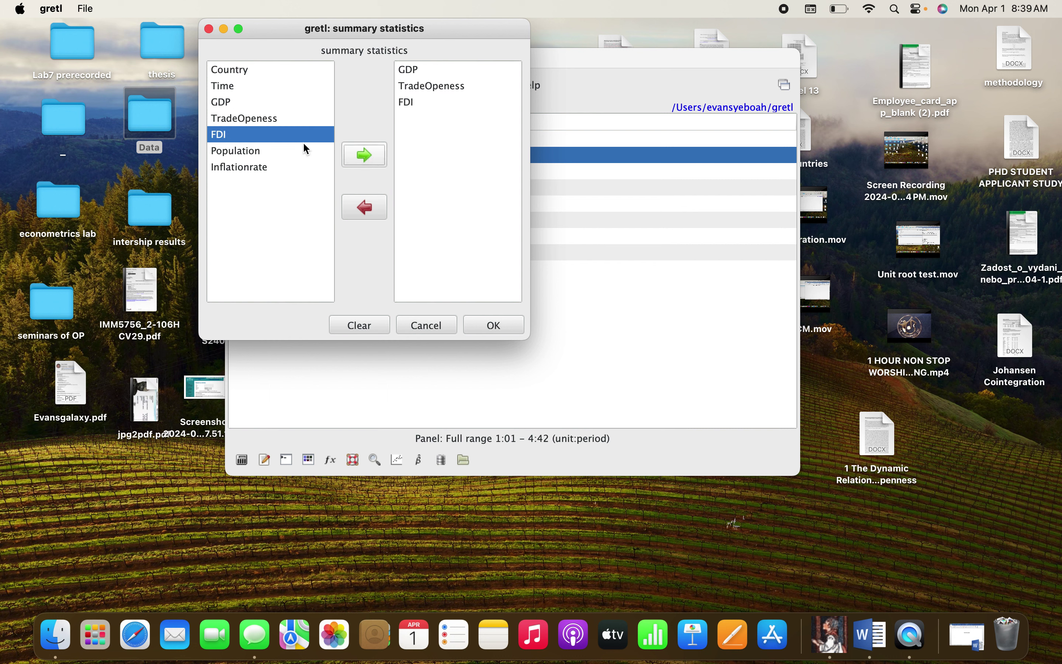
{"action": "left_click", "coordinate": [256, 150]}
{"action": "left_click", "coordinate": [372, 157]}
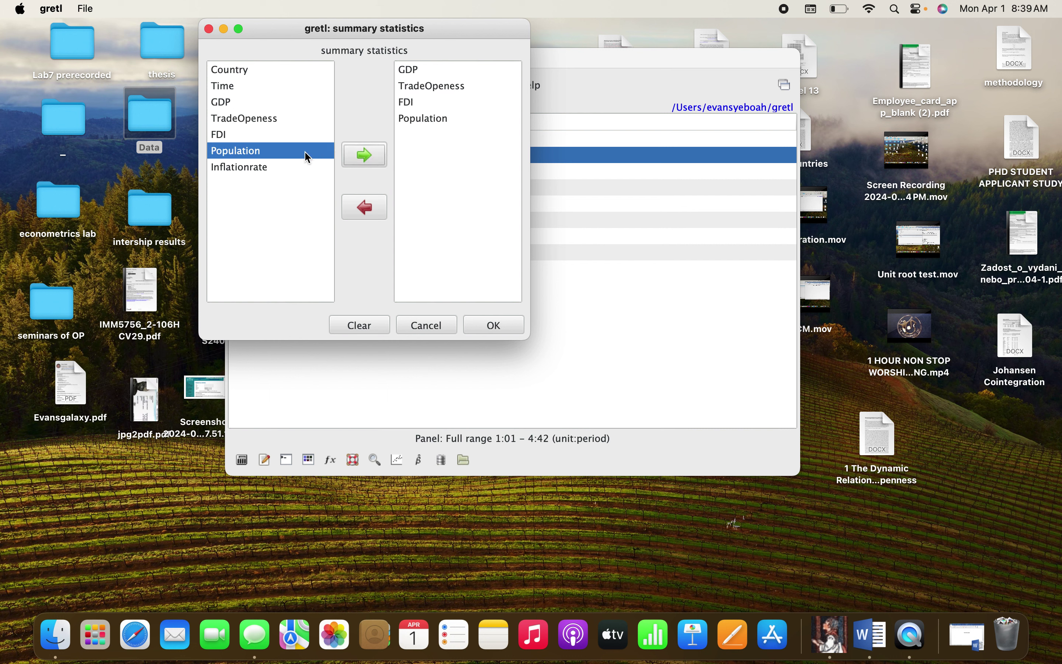
{"action": "left_click", "coordinate": [267, 169]}
{"action": "left_click", "coordinate": [354, 155]}
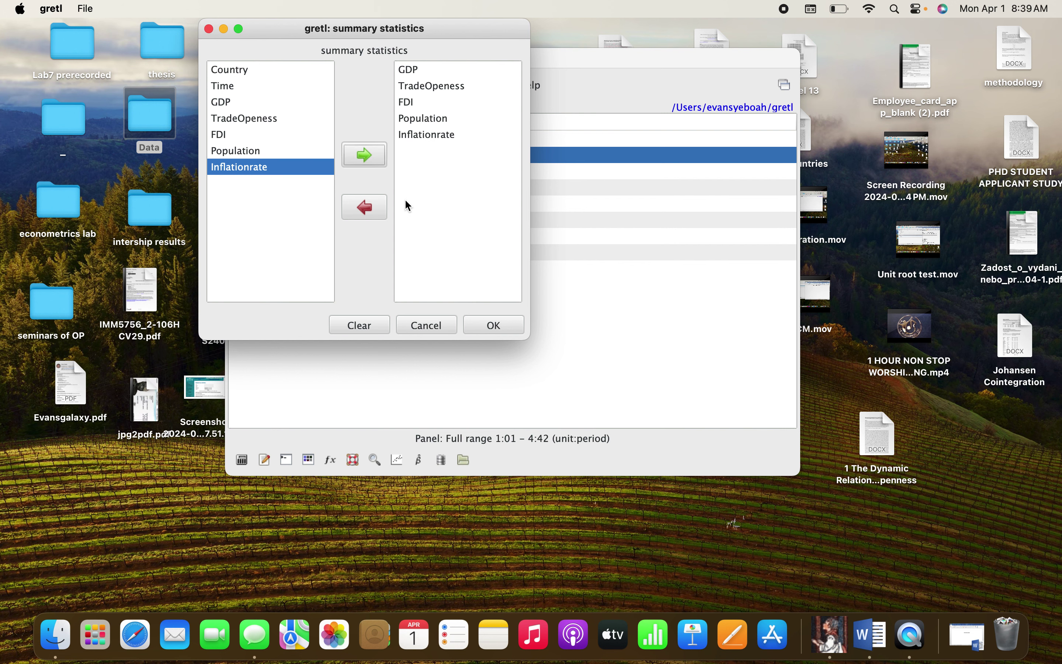
{"action": "left_click", "coordinate": [501, 325]}
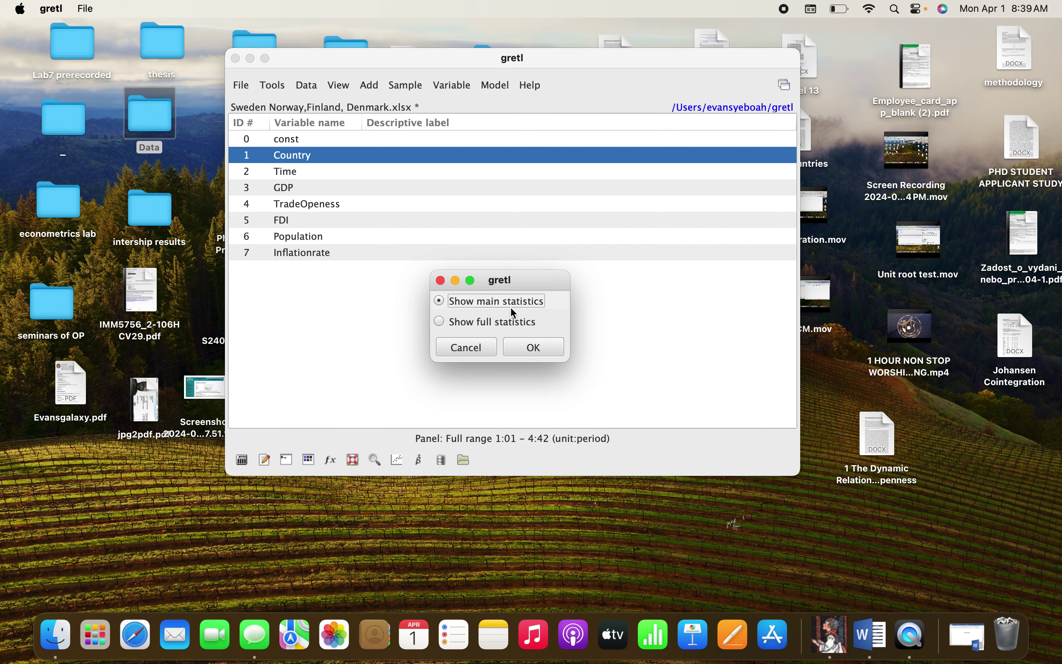
{"action": "left_click", "coordinate": [537, 346]}
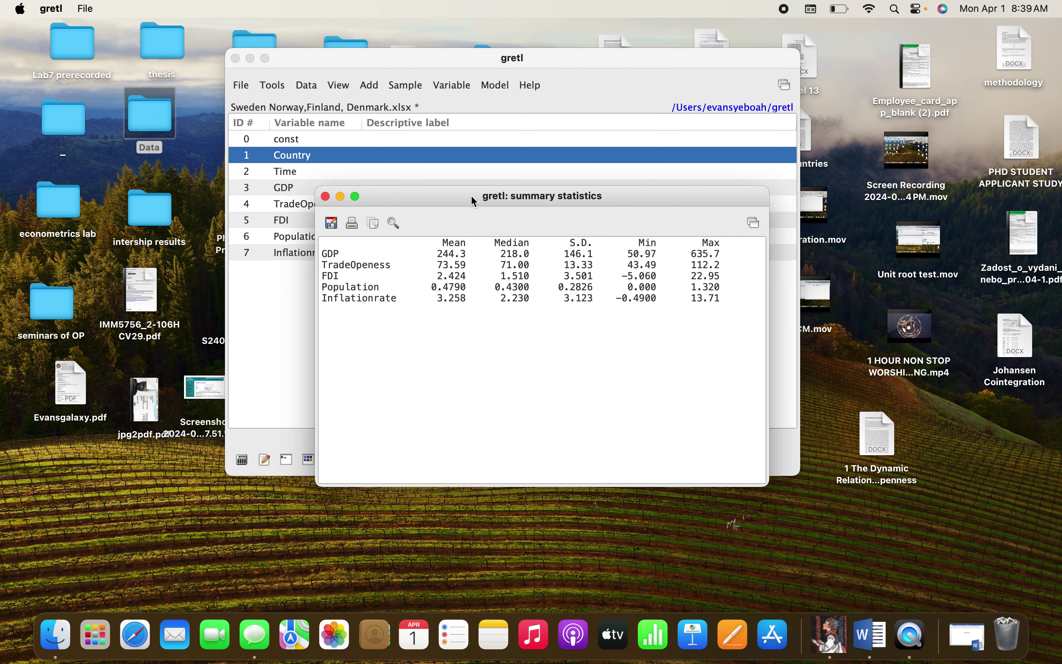
Select the whole summary statistics table in gretl and copy it as RTF.
{"action": "left_click_drag", "start_coordinate": [468, 195], "coordinate": [249, 104]}
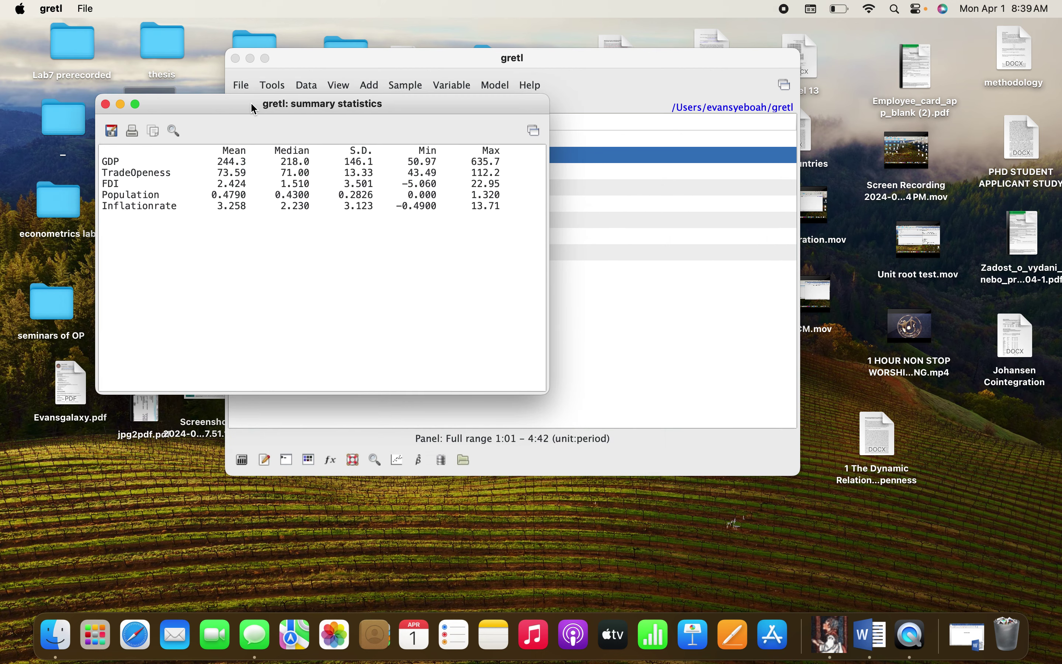
{"action": "left_click", "coordinate": [956, 641]}
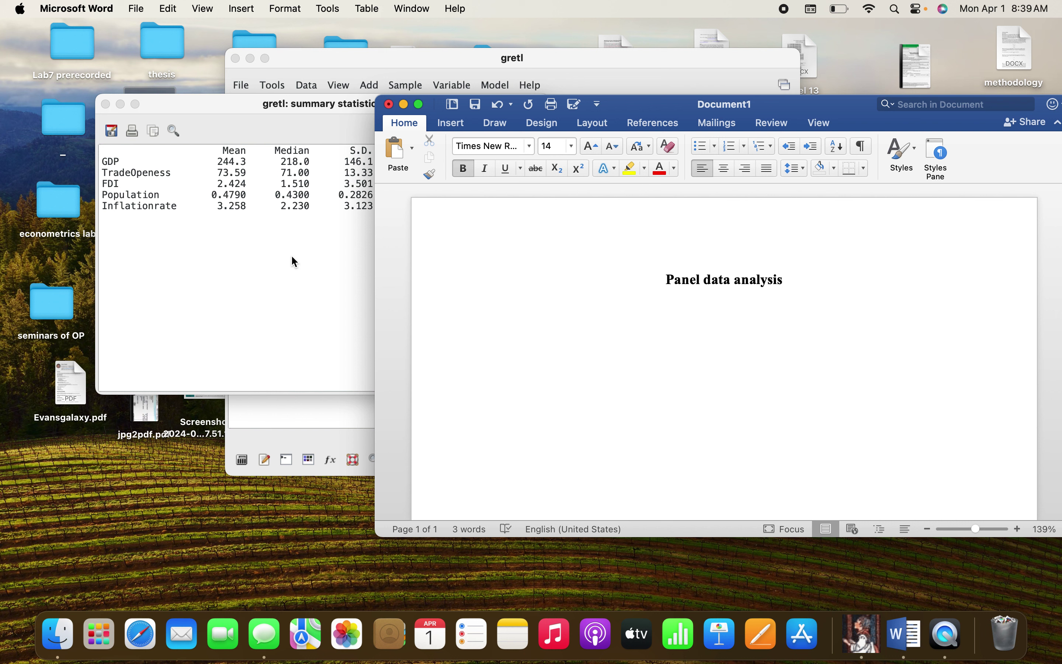
{"action": "left_click", "coordinate": [309, 237]}
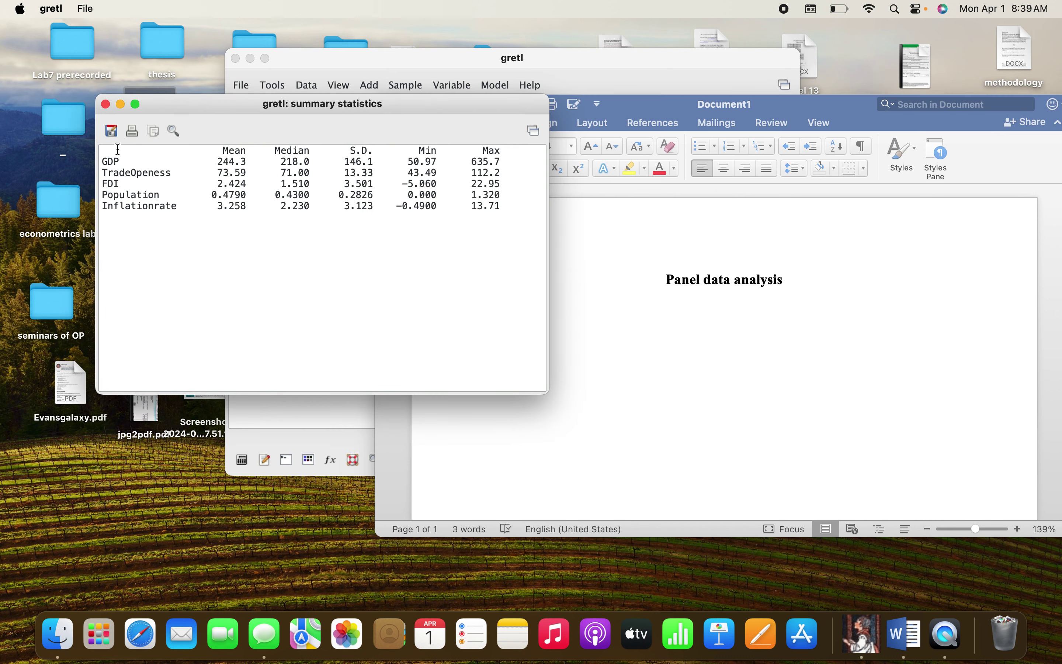
{"action": "left_click_drag", "start_coordinate": [118, 150], "coordinate": [397, 219]}
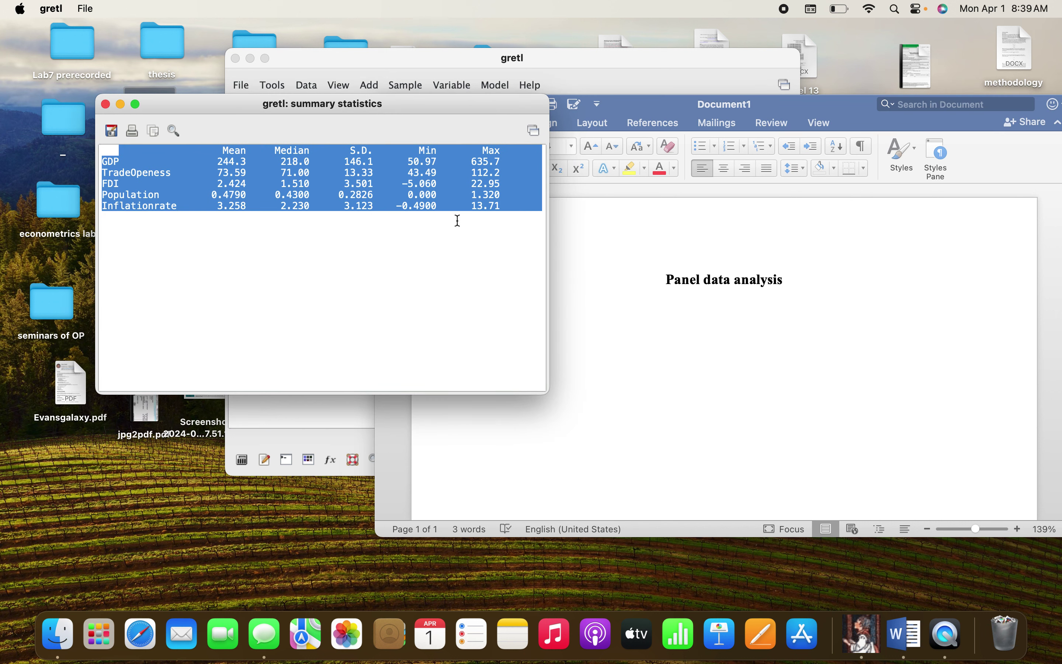
{"action": "right_click", "coordinate": [350, 184]}
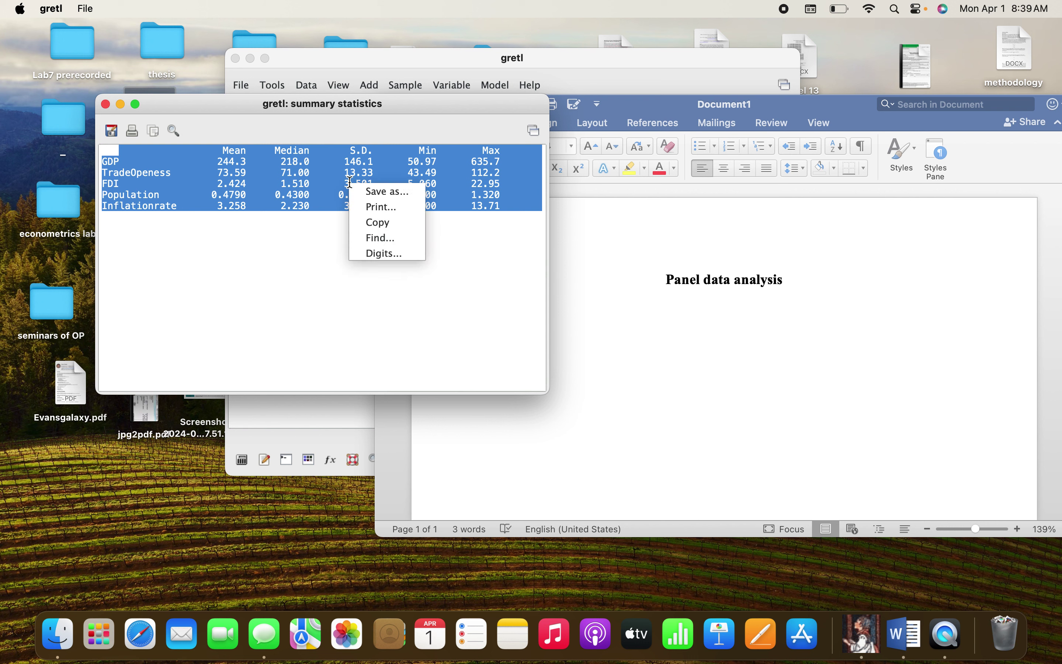
{"action": "left_click", "coordinate": [379, 223]}
{"action": "left_click", "coordinate": [319, 237]}
{"action": "left_click", "coordinate": [418, 263]}
Paste the statistics table into Word below the Panel data analysis title.
{"action": "left_click", "coordinate": [544, 316]}
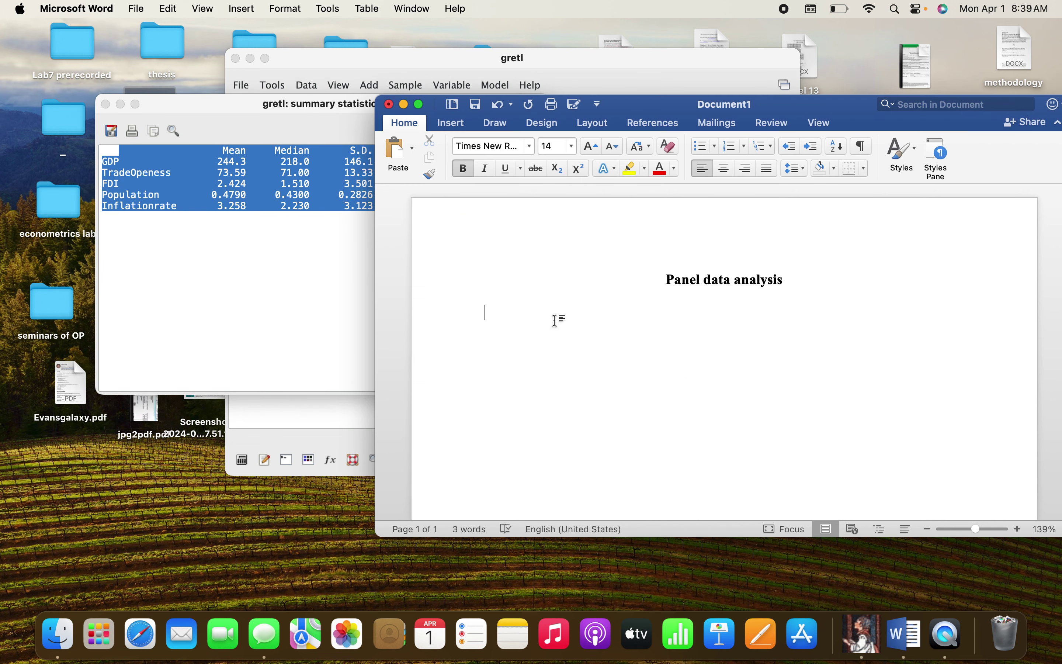
{"action": "right_click", "coordinate": [487, 306]}
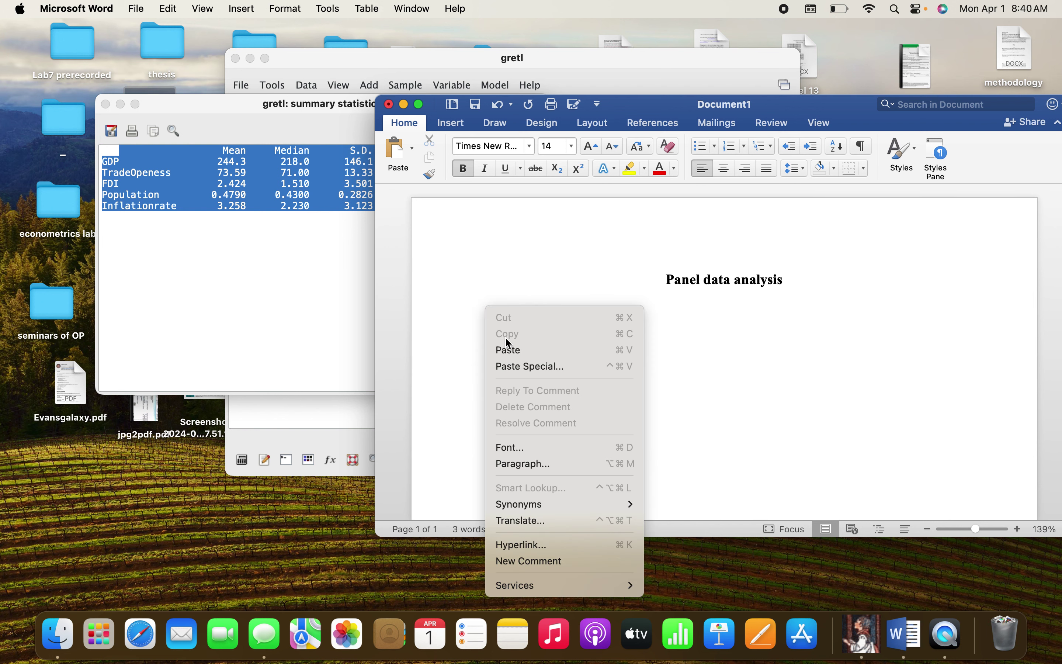
{"action": "left_click", "coordinate": [509, 350]}
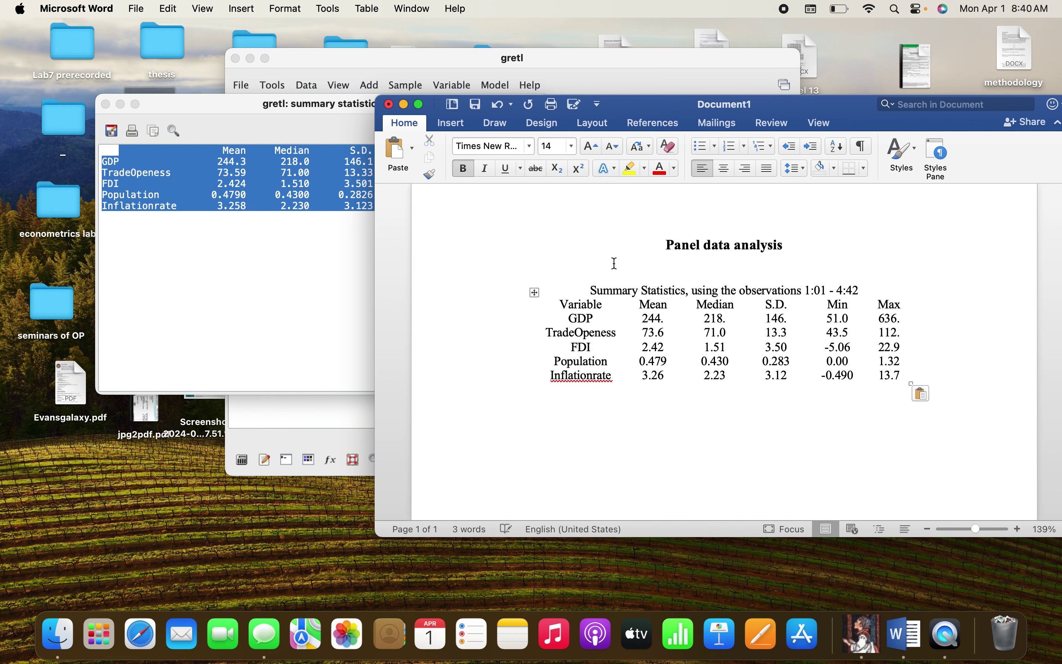
Apply All Borders to the pasted statistics table.
{"action": "left_click", "coordinate": [534, 292]}
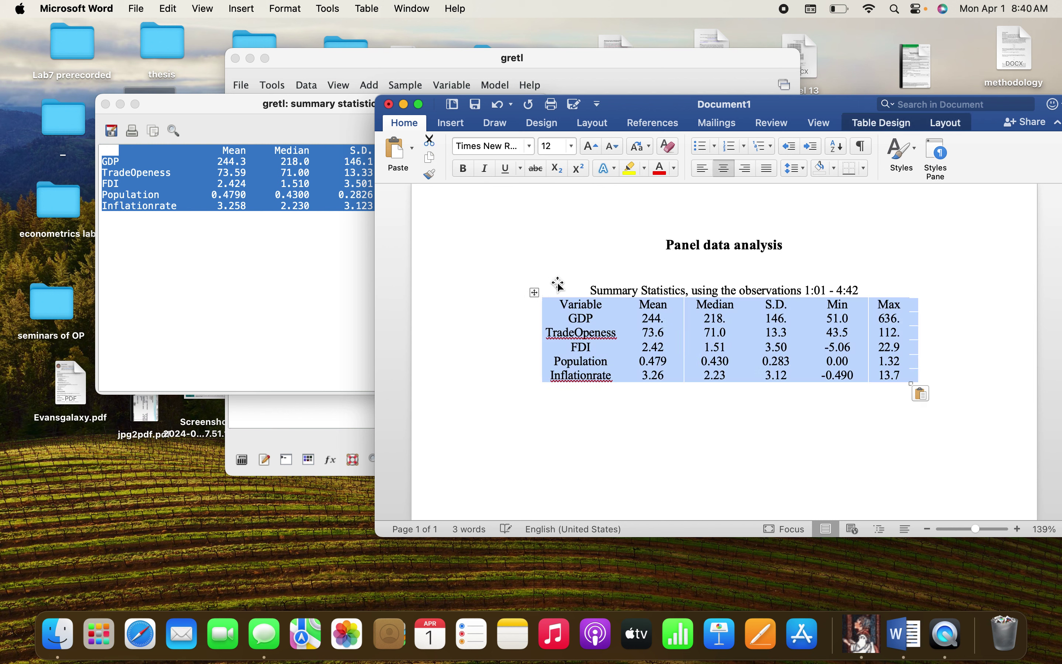
{"action": "left_click", "coordinate": [864, 168]}
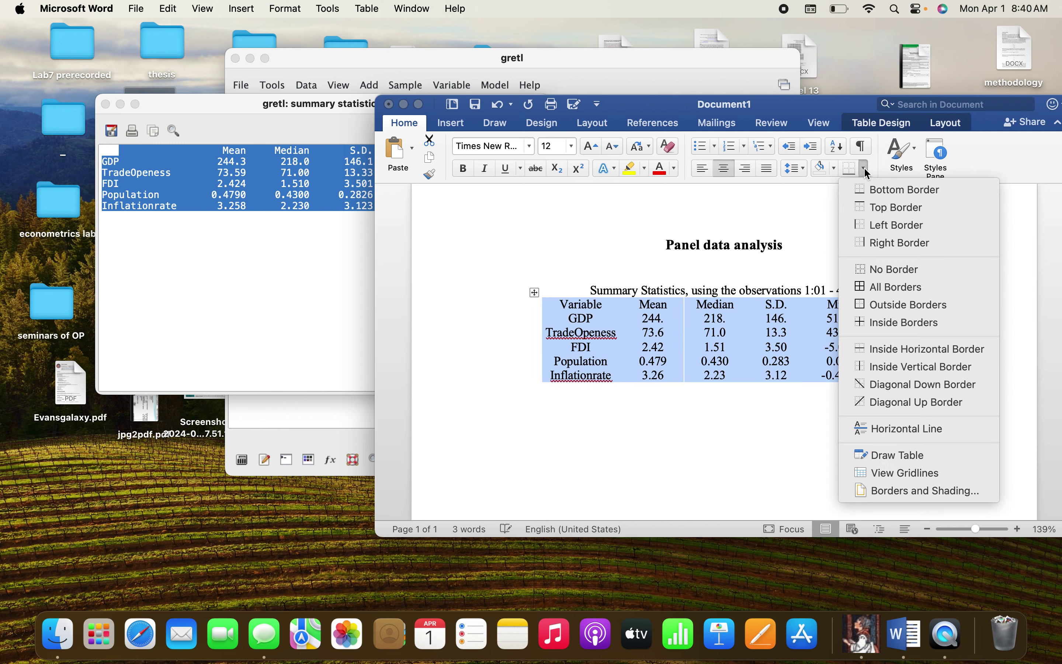
{"action": "left_click", "coordinate": [893, 288]}
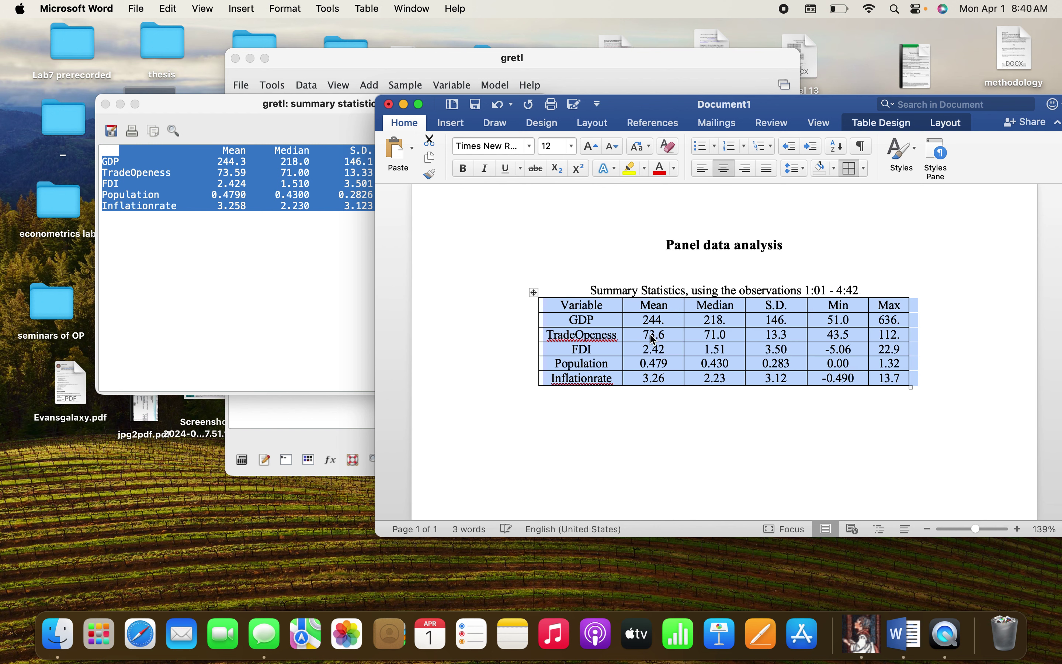
{"action": "left_click", "coordinate": [630, 351]}
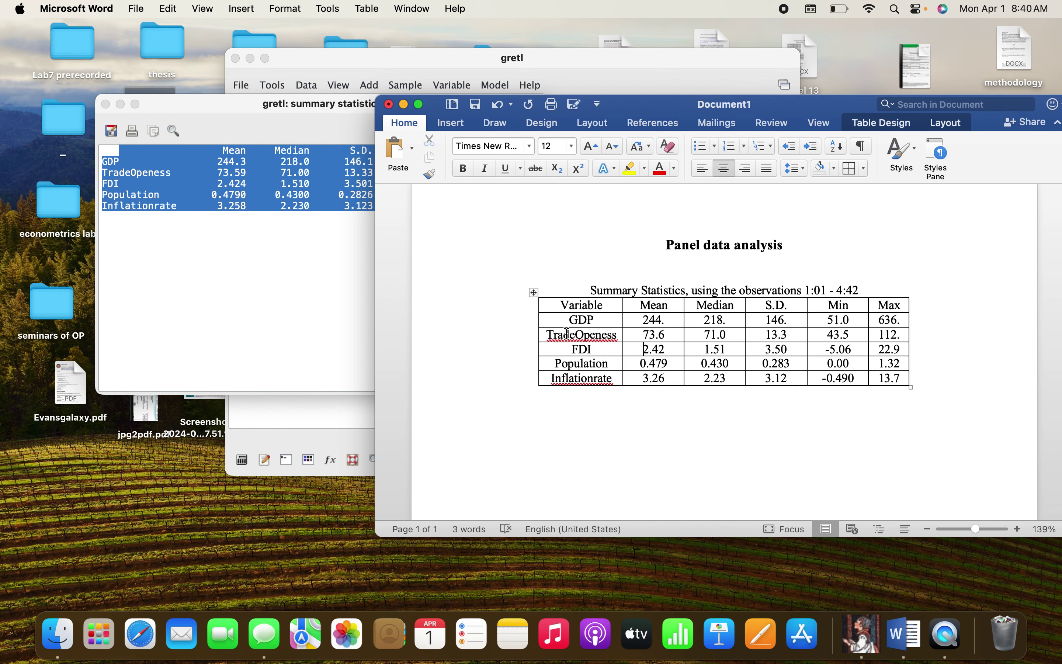
Correct the row labels to 'Trade Openness' and 'Inflation rate' using spelling suggestions.
{"action": "left_click", "coordinate": [566, 335]}
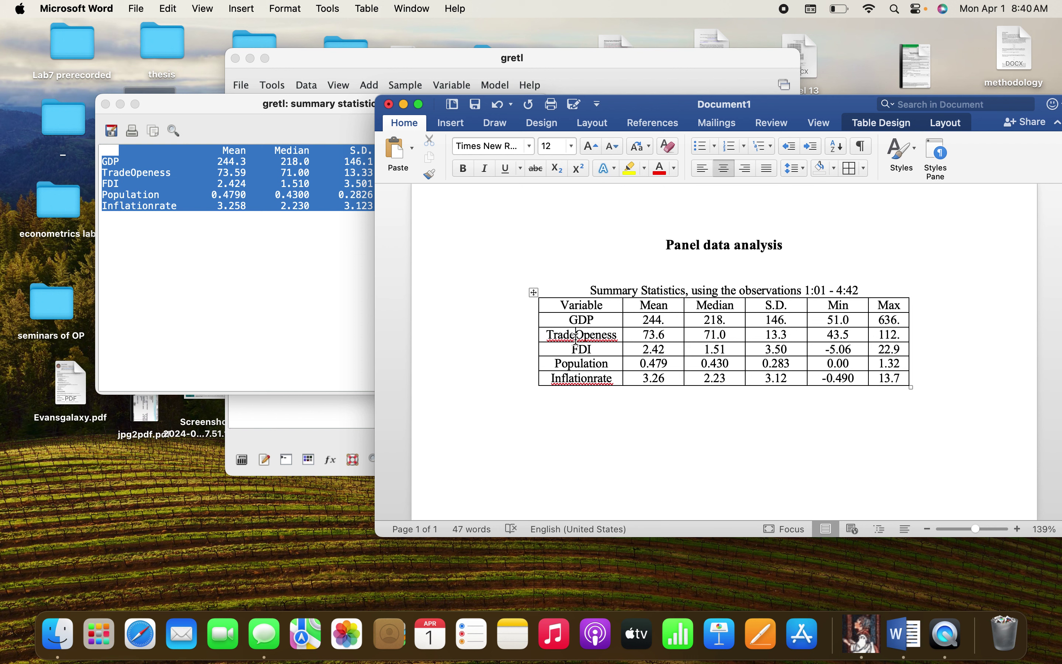
{"action": "right_click", "coordinate": [601, 330]}
{"action": "left_click", "coordinate": [634, 300]}
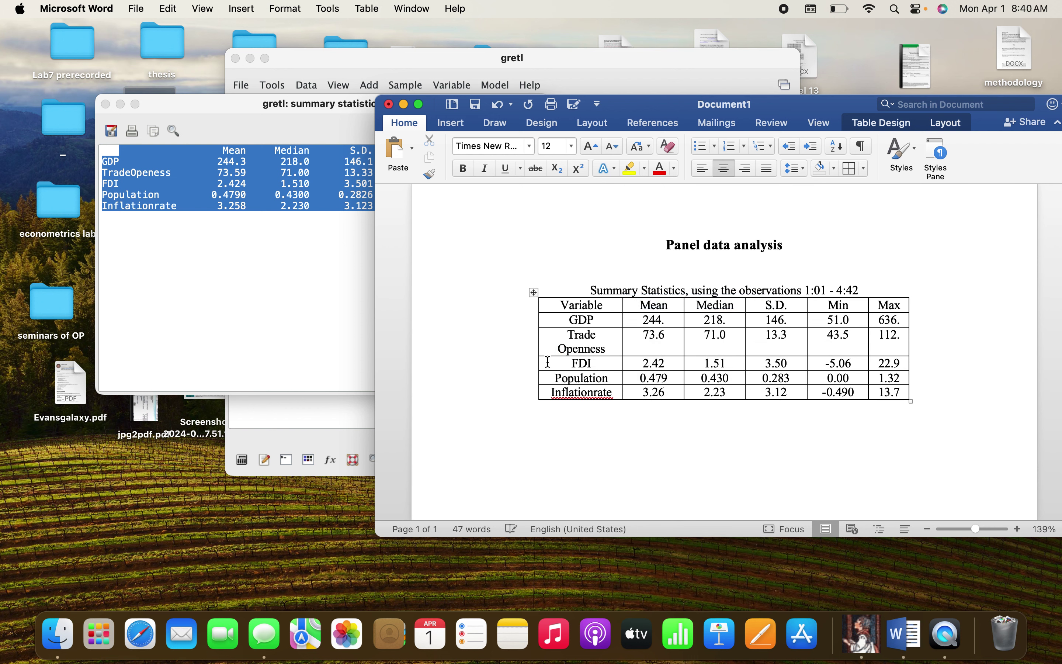
{"action": "right_click", "coordinate": [584, 392]}
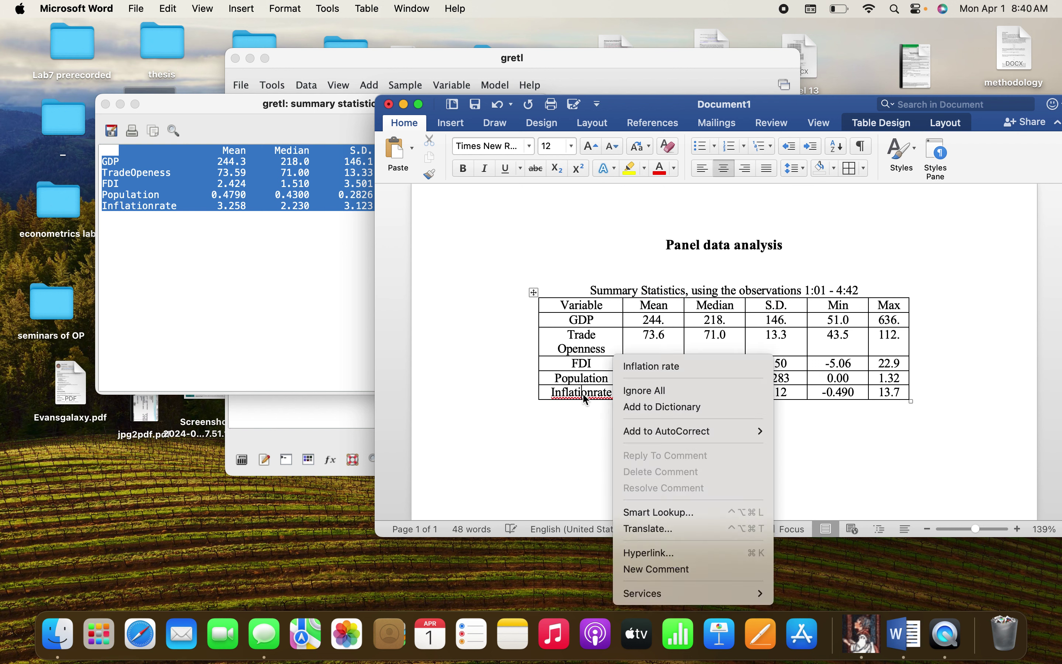
{"action": "left_click", "coordinate": [632, 368]}
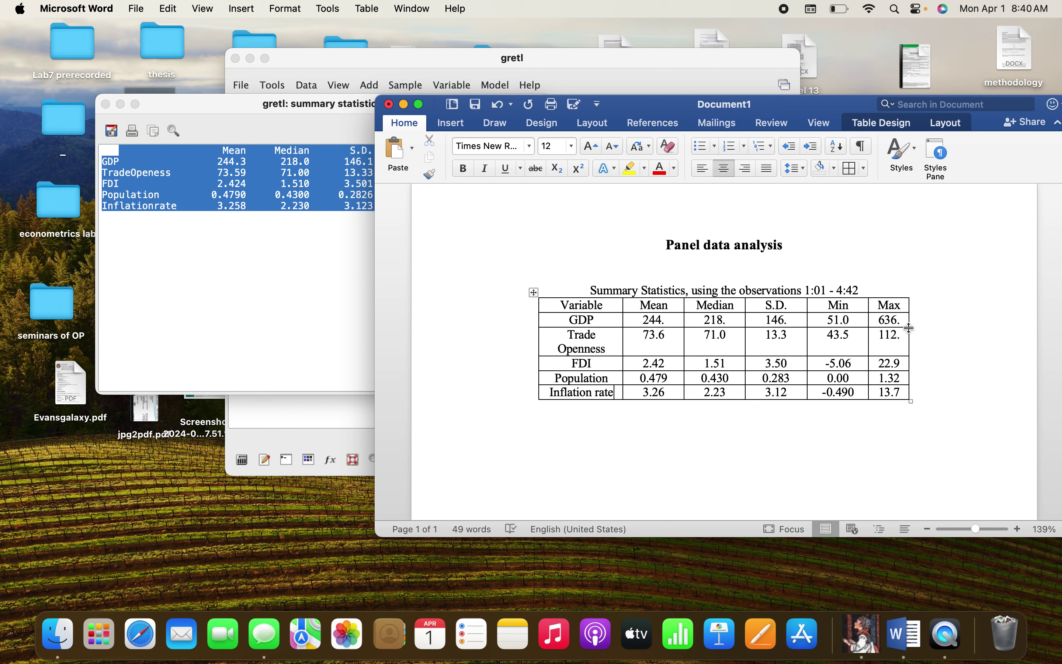
Delete the observation range so the caption reads 'Summary Statistics'.
{"action": "left_click", "coordinate": [859, 287]}
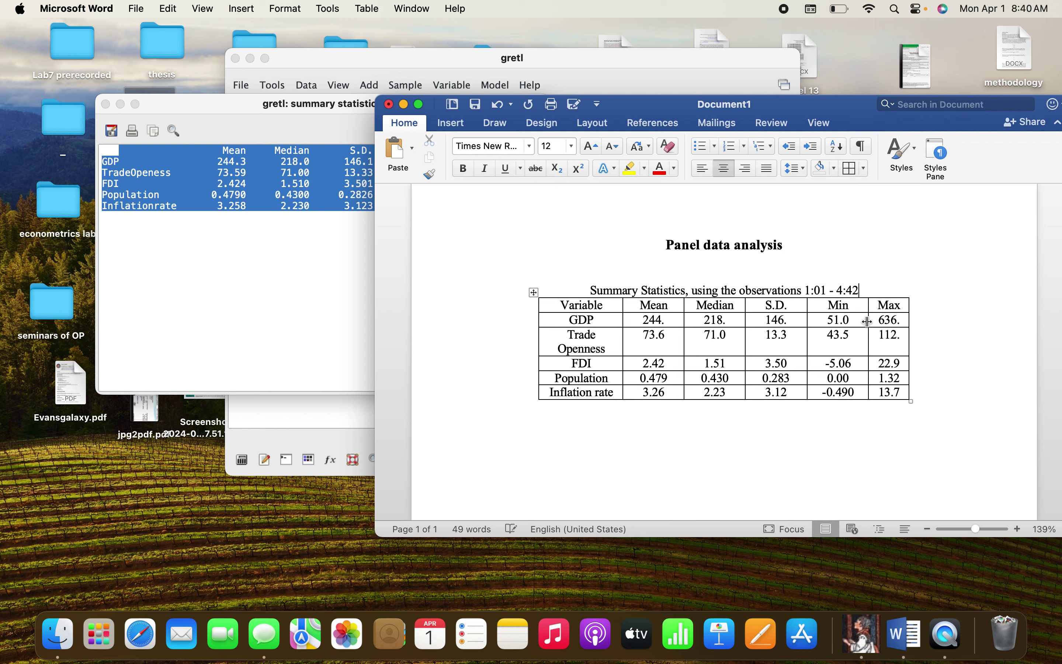
{"action": "key", "text": "BackSpace"}
{"action": "key", "text": "BackSpace"}
{"action": "key", "text": "BackSpace"}
{"action": "key", "text": "BackSpace"}
{"action": "key", "text": "BackSpace"}
{"action": "key", "text": "BackSpace"}
{"action": "key", "text": "BackSpace"}
{"action": "key", "text": "BackSpace"}
{"action": "key", "text": "BackSpace"}
{"action": "key", "text": "BackSpace"}
{"action": "key", "text": "BackSpace"}
{"action": "key", "text": "BackSpace"}
{"action": "key", "text": "BackSpace"}
{"action": "key", "text": "BackSpace"}
{"action": "key", "text": "BackSpace"}
{"action": "key", "text": "BackSpace"}
{"action": "key", "text": "BackSpace"}
{"action": "key", "text": "BackSpace"}
{"action": "key", "text": "BackSpace"}
{"action": "key", "text": "BackSpace"}
{"action": "key", "text": "BackSpace"}
{"action": "key", "text": "BackSpace"}
{"action": "key", "text": "BackSpace"}
{"action": "key", "text": "BackSpace"}
{"action": "key", "text": "BackSpace"}
{"action": "key", "text": "BackSpace"}
{"action": "key", "text": "BackSpace"}
{"action": "key", "text": "BackSpace"}
{"action": "key", "text": "BackSpace"}
{"action": "key", "text": "BackSpace"}
{"action": "key", "text": "BackSpace"}
{"action": "key", "text": "BackSpace"}
{"action": "key", "text": "BackSpace"}
{"action": "key", "text": "BackSpace"}
{"action": "key", "text": "BackSpace"}
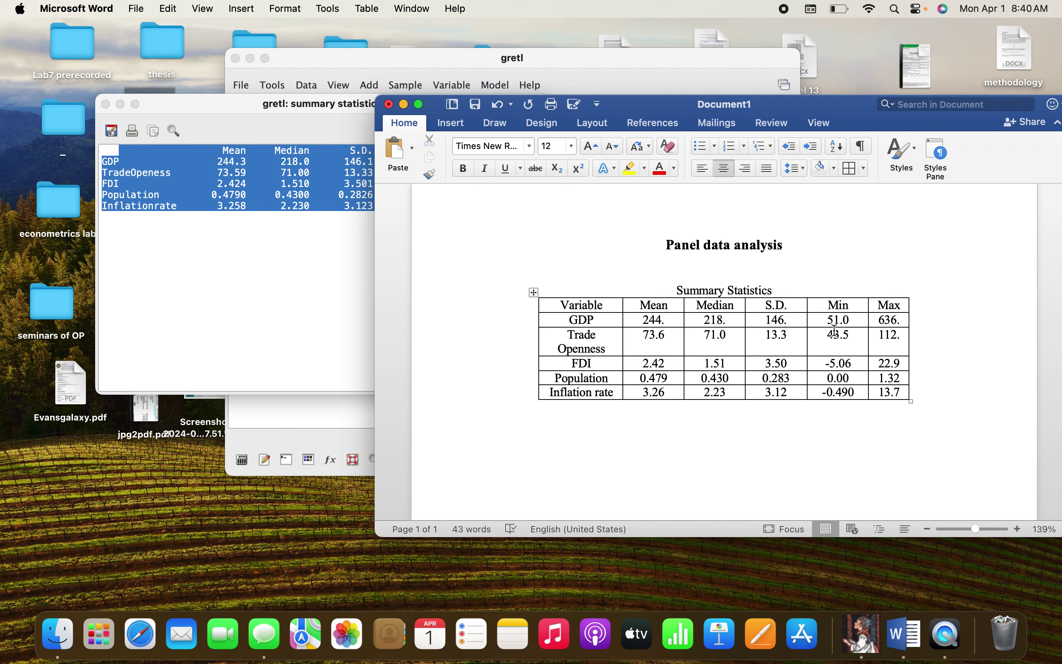
{"action": "left_click", "coordinate": [757, 426]}
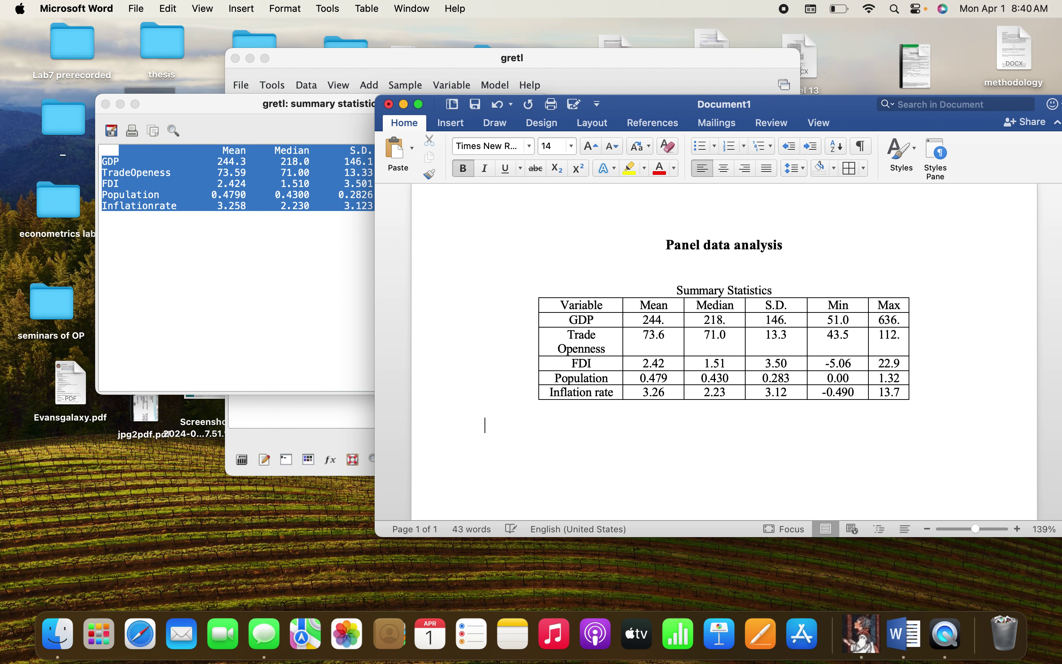
Close the summary results and compute a correlation matrix for GDP through Inflationrate.
{"action": "left_click", "coordinate": [189, 251]}
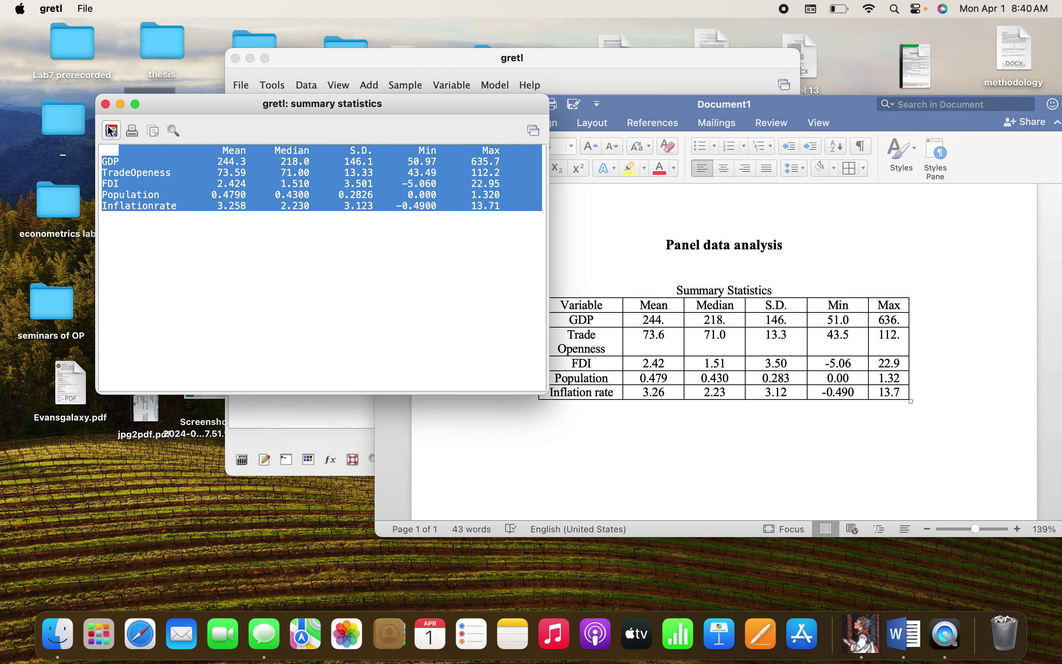
{"action": "left_click", "coordinate": [106, 105]}
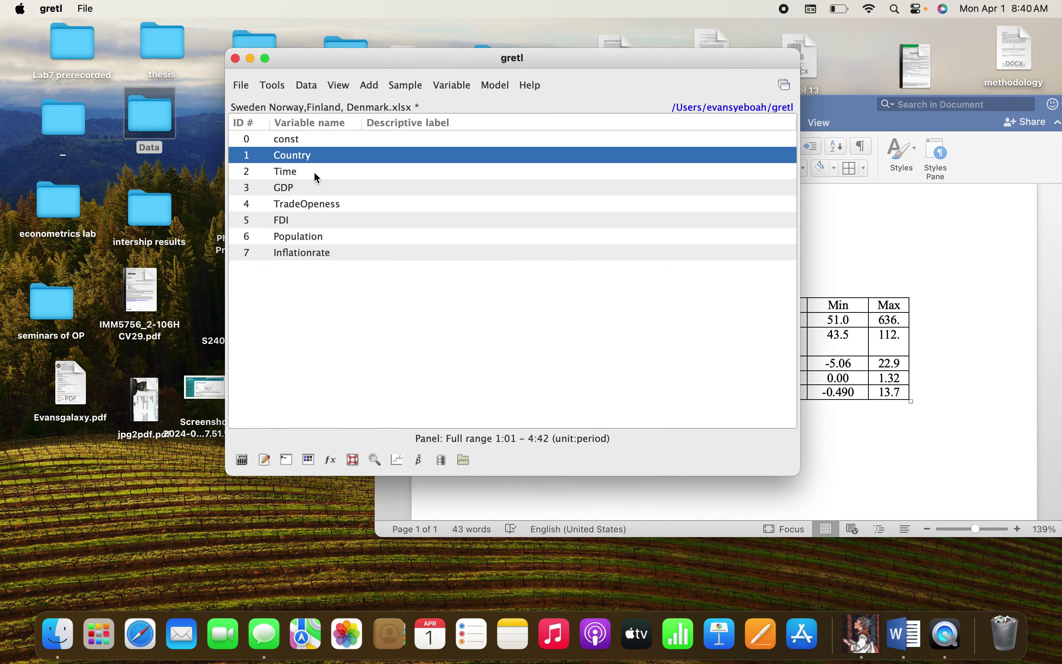
{"action": "left_click", "coordinate": [349, 82]}
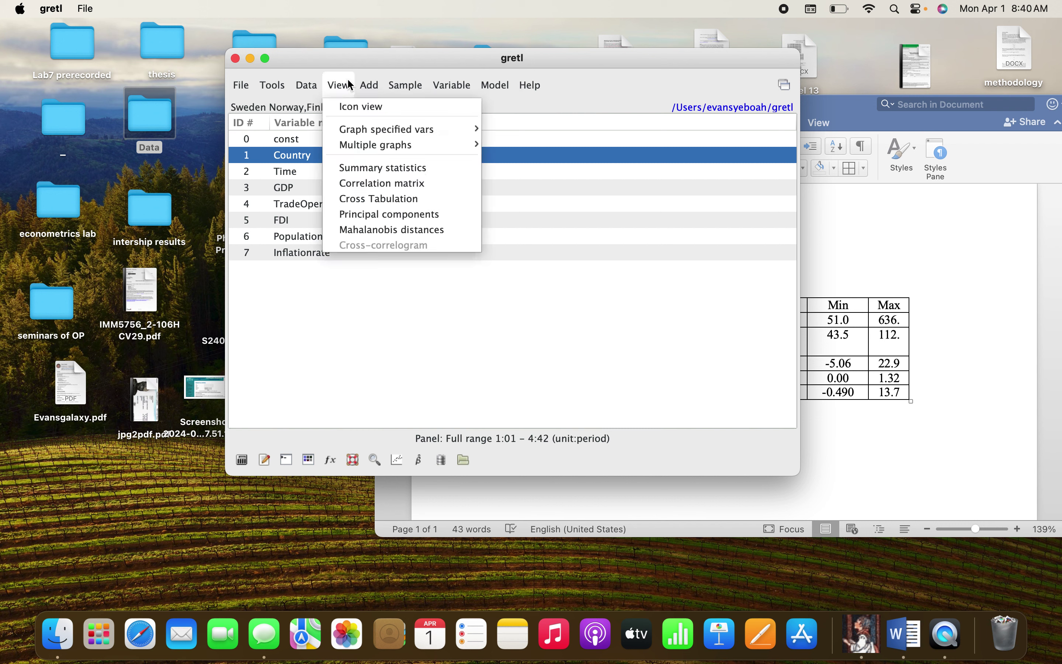
{"action": "left_click", "coordinate": [383, 185]}
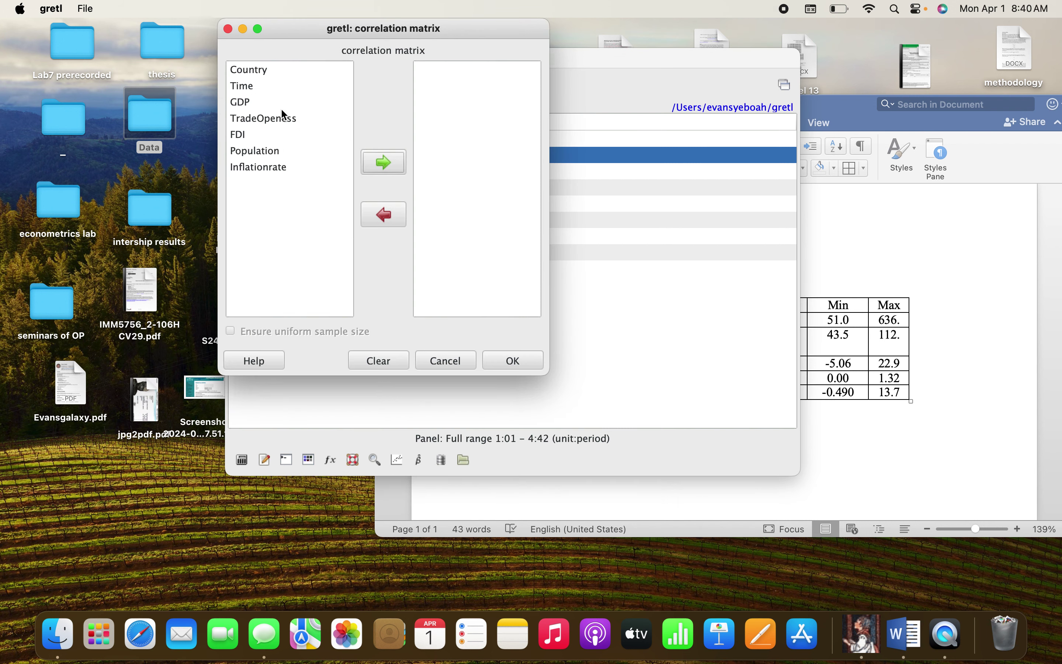
{"action": "left_click", "coordinate": [247, 92]}
{"action": "left_click", "coordinate": [247, 102]}
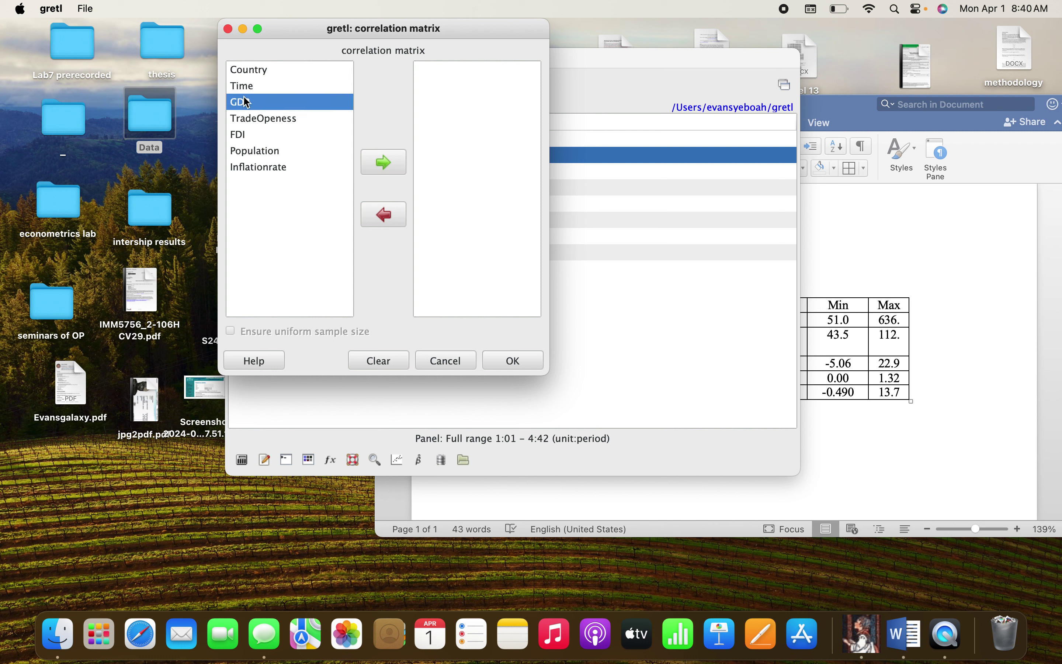
{"action": "left_click_drag", "start_coordinate": [246, 102], "coordinate": [244, 185]}
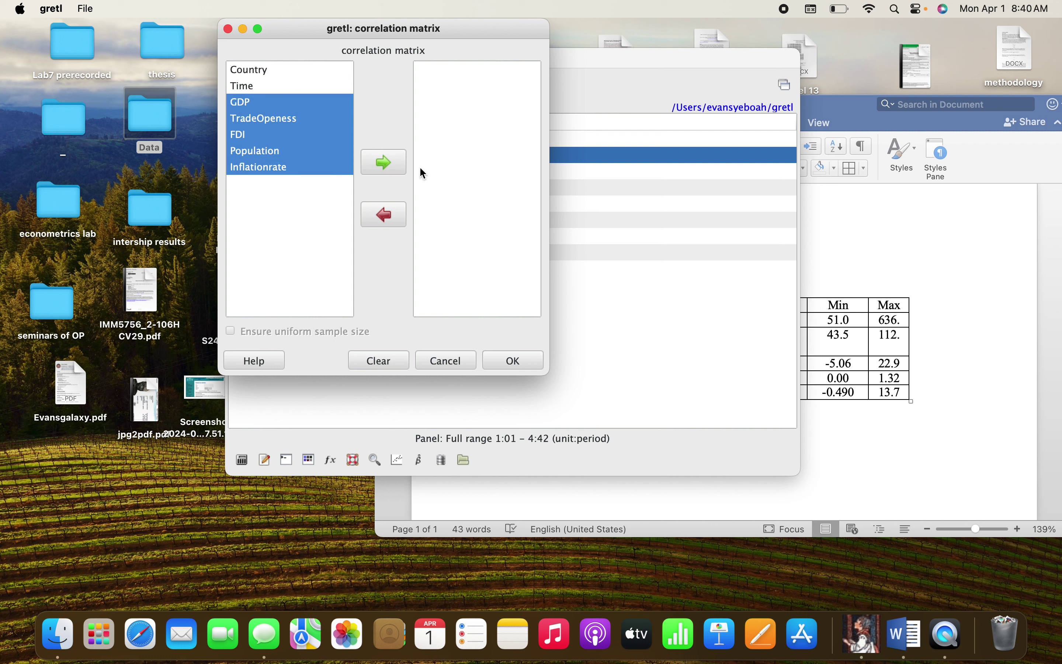
{"action": "left_click", "coordinate": [401, 163]}
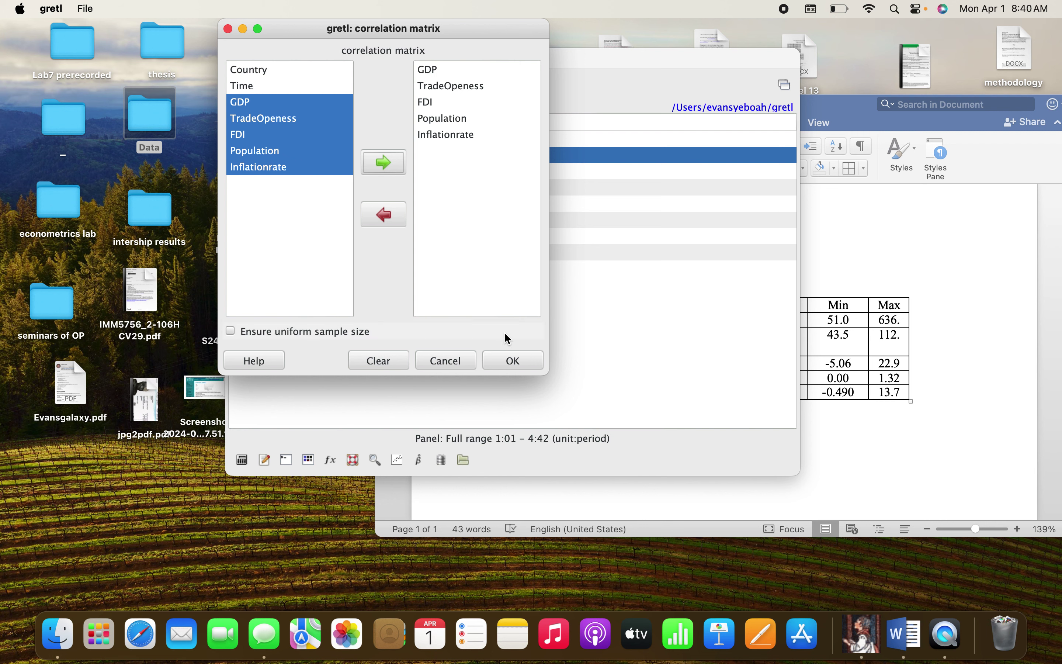
{"action": "left_click", "coordinate": [513, 361]}
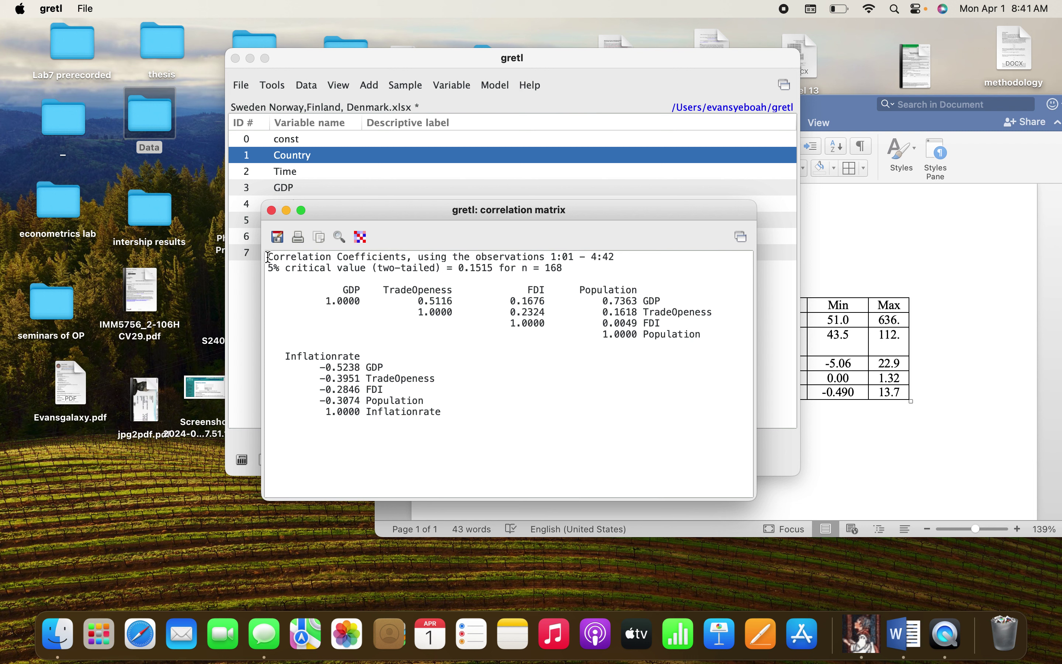
Select the entire correlation output and copy it as RTF.
{"action": "left_click_drag", "start_coordinate": [268, 256], "coordinate": [304, 425]}
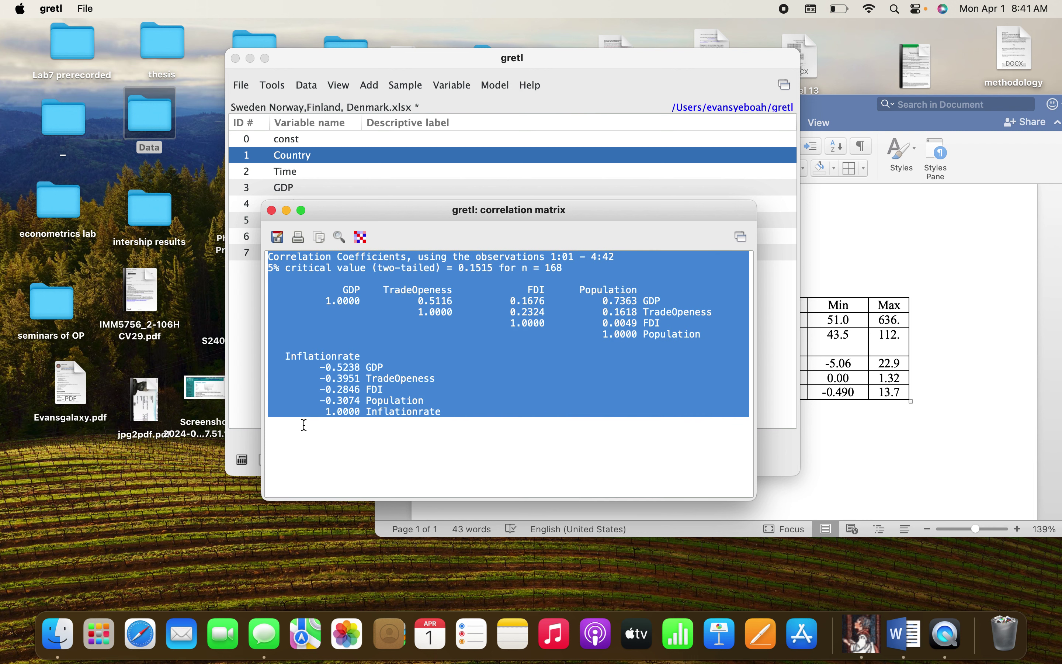
{"action": "right_click", "coordinate": [404, 288]}
{"action": "left_click", "coordinate": [423, 330]}
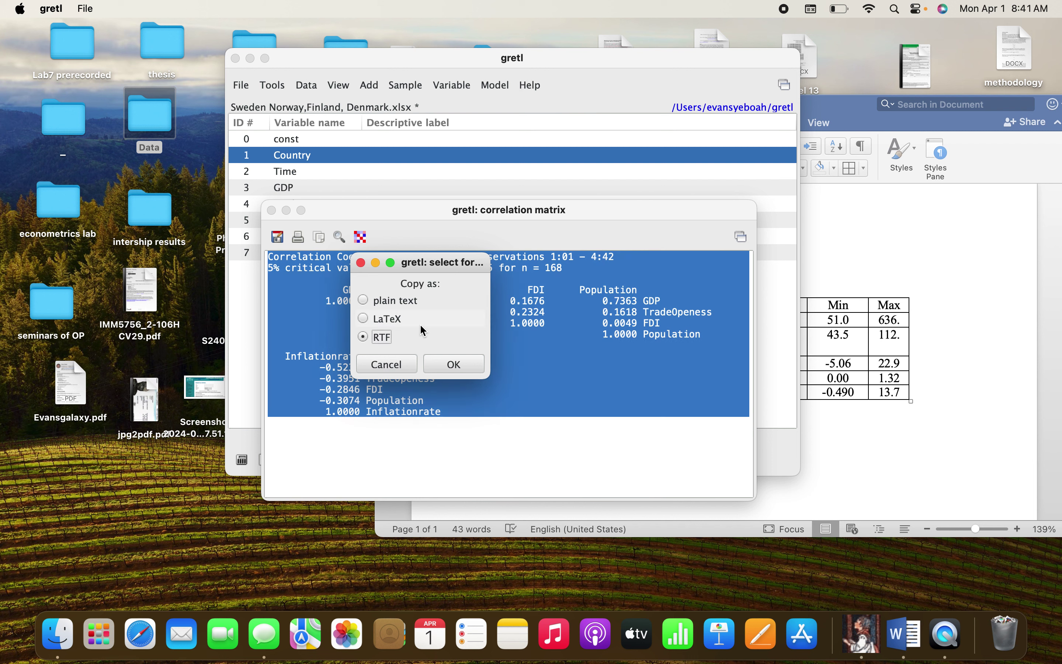
{"action": "left_click", "coordinate": [454, 362]}
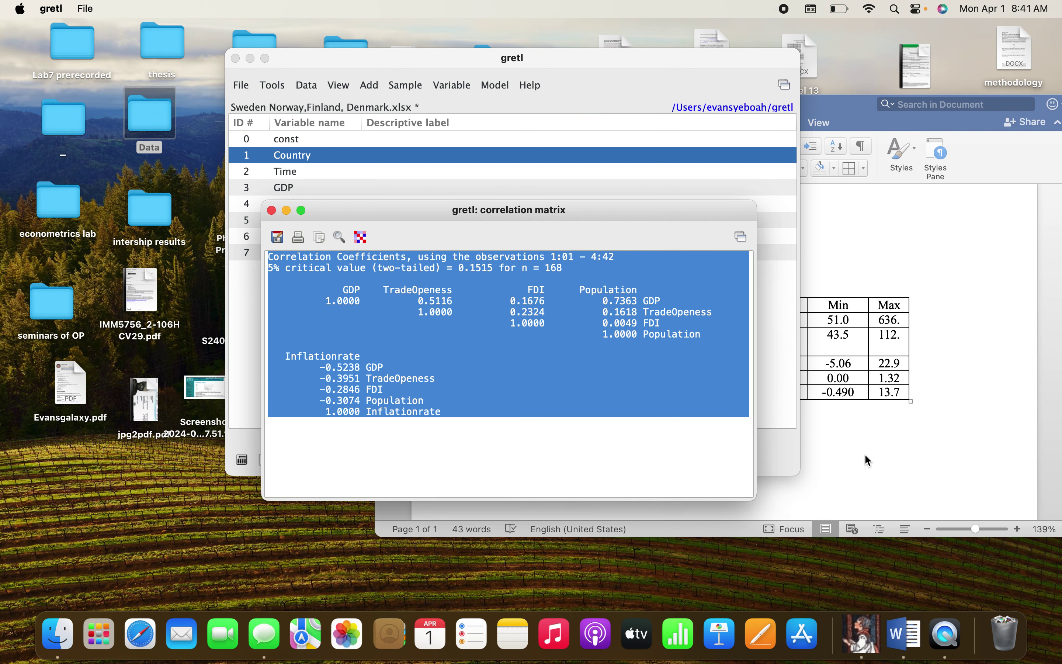
Paste the correlation coefficients into Word beneath the summary statistics table.
{"action": "left_click", "coordinate": [868, 460]}
{"action": "scroll", "coordinate": [786, 381], "scroll_direction": "down", "scroll_amount": 5}
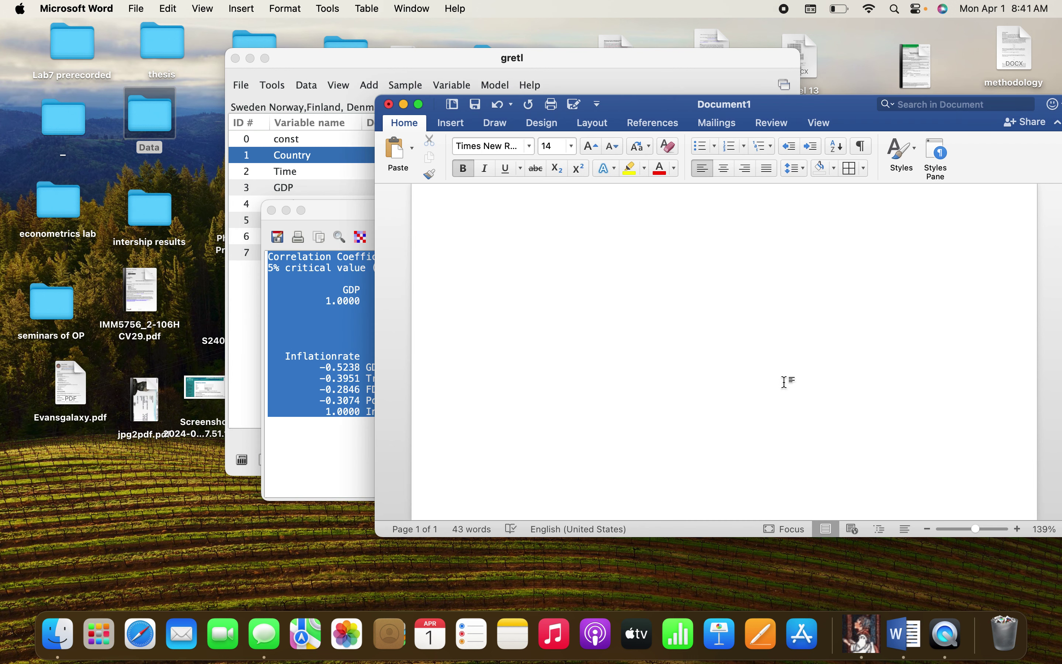
{"action": "scroll", "coordinate": [785, 381], "scroll_direction": "up", "scroll_amount": 3}
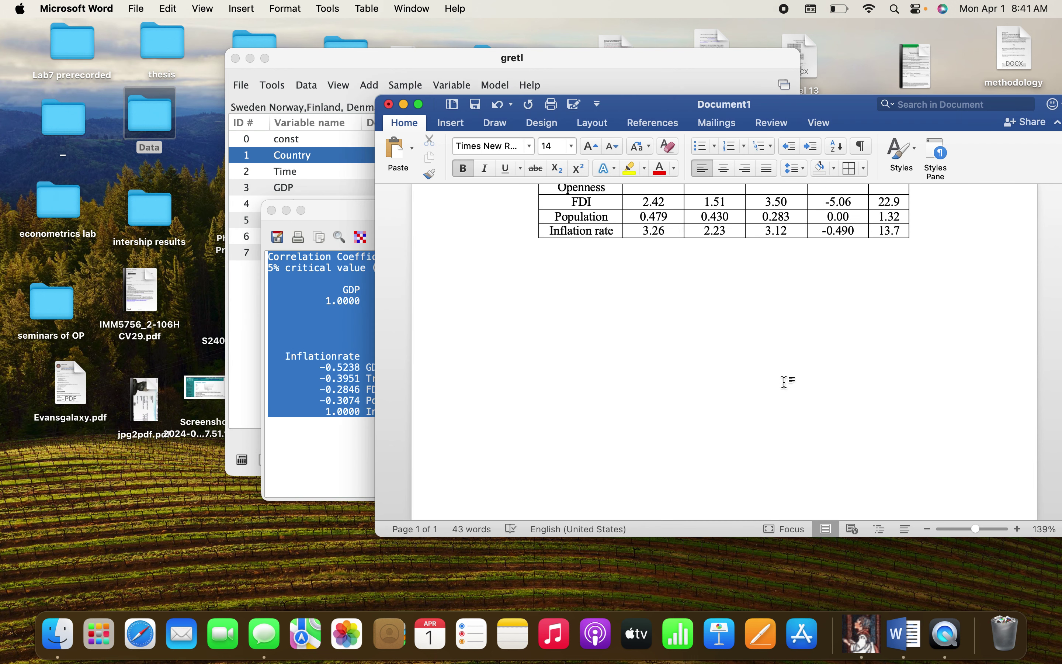
{"action": "left_click", "coordinate": [483, 298]}
{"action": "right_click", "coordinate": [484, 300]}
{"action": "left_click", "coordinate": [506, 344]}
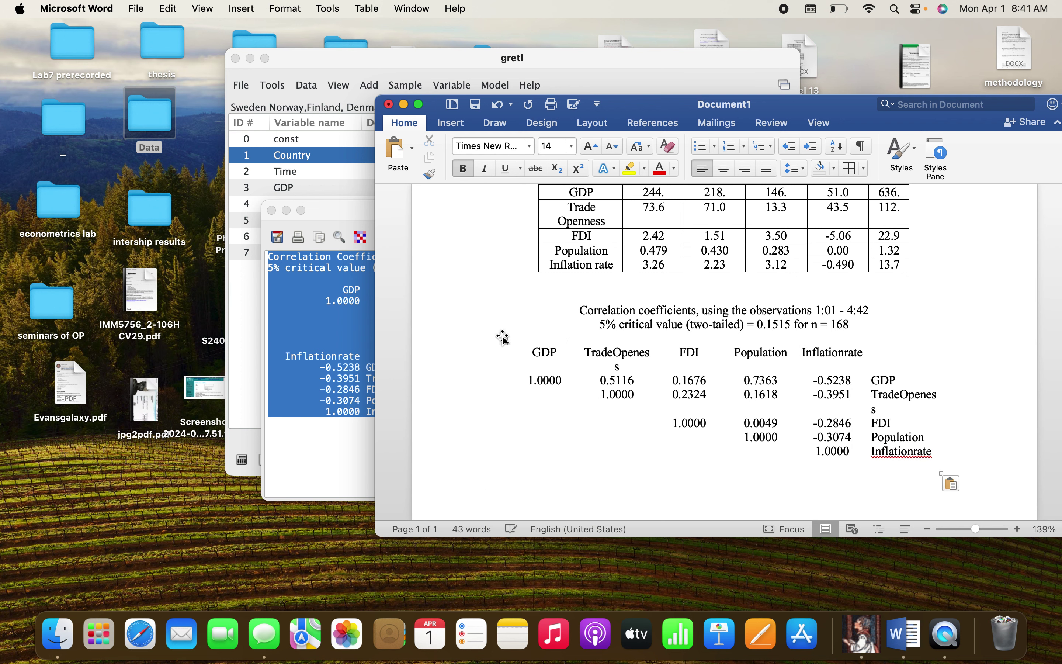
Give the correlation table All Borders and correct the first side label to 'Trade openness'.
{"action": "left_click", "coordinate": [503, 339]}
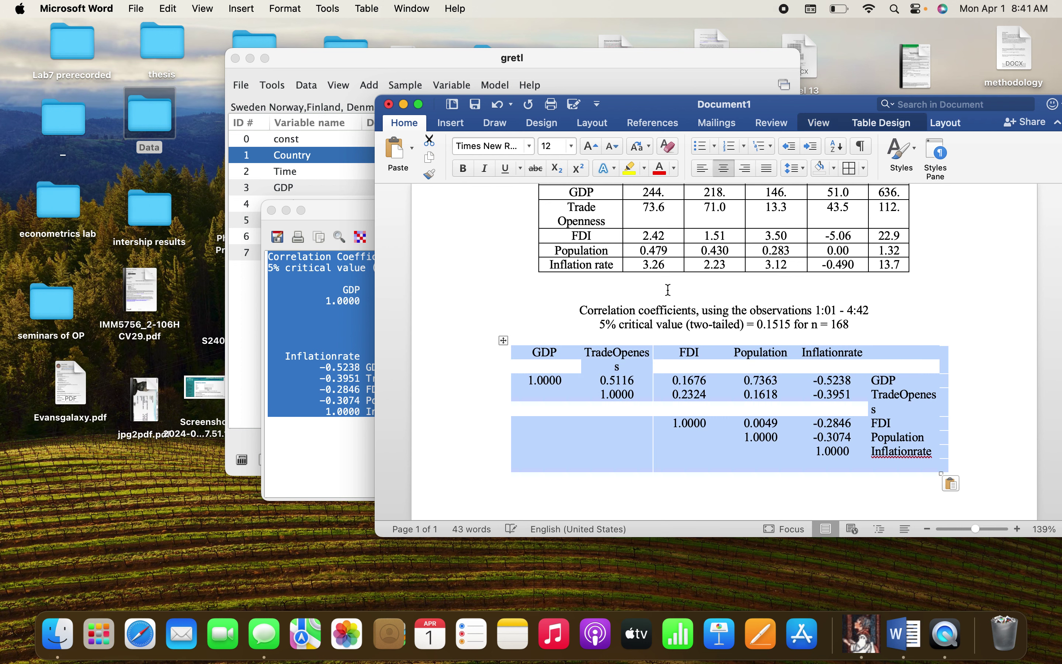
{"action": "left_click", "coordinate": [849, 168]}
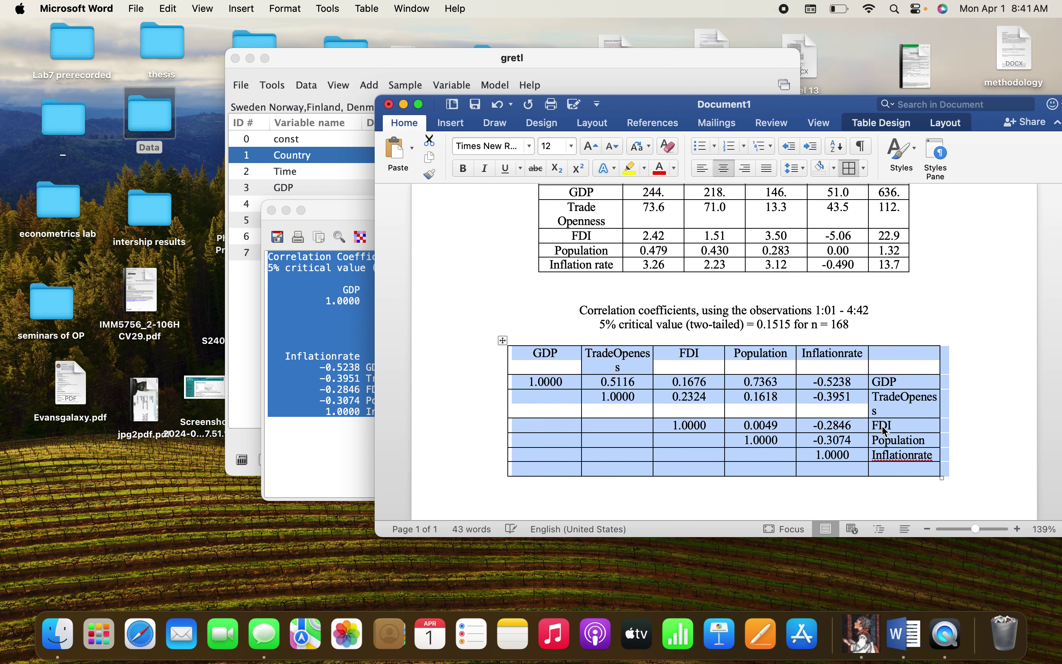
{"action": "left_click", "coordinate": [915, 458]}
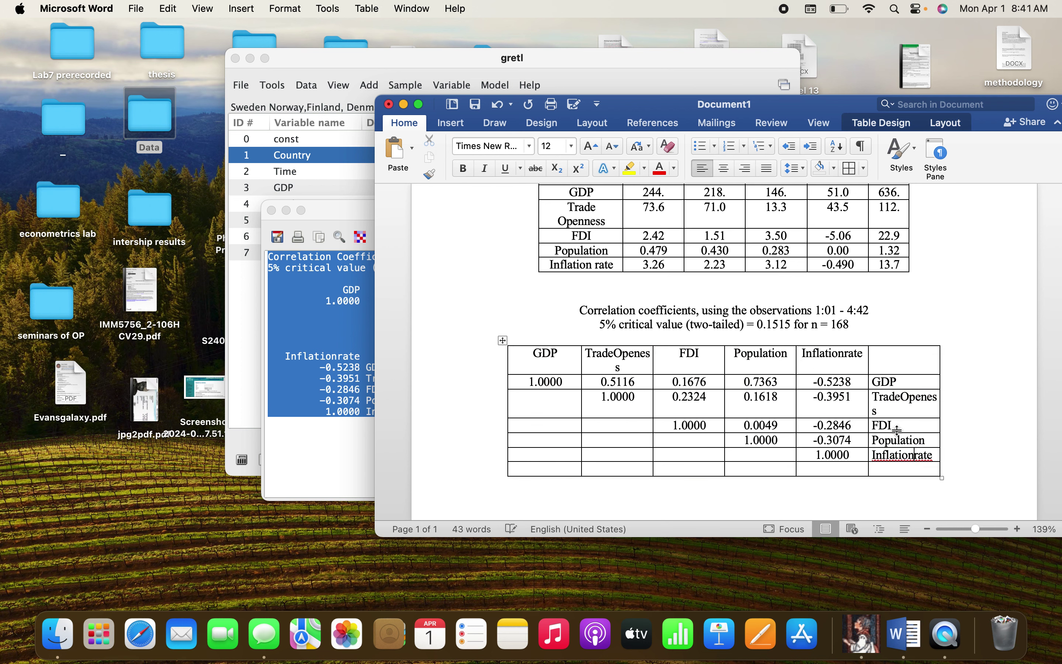
{"action": "left_click", "coordinate": [901, 397]}
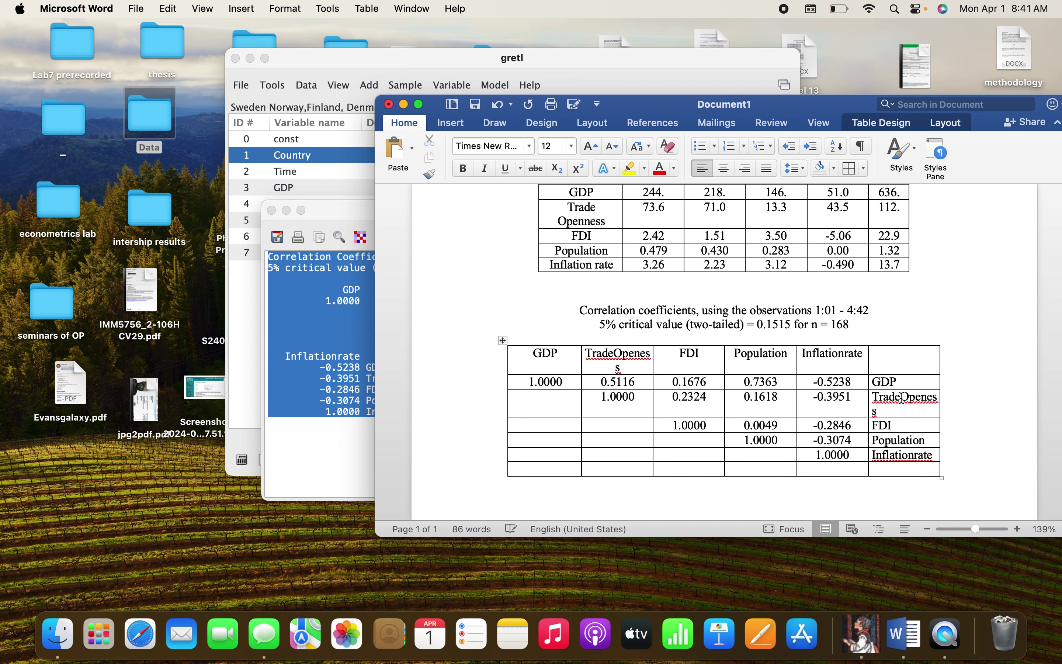
{"action": "right_click", "coordinate": [887, 411]}
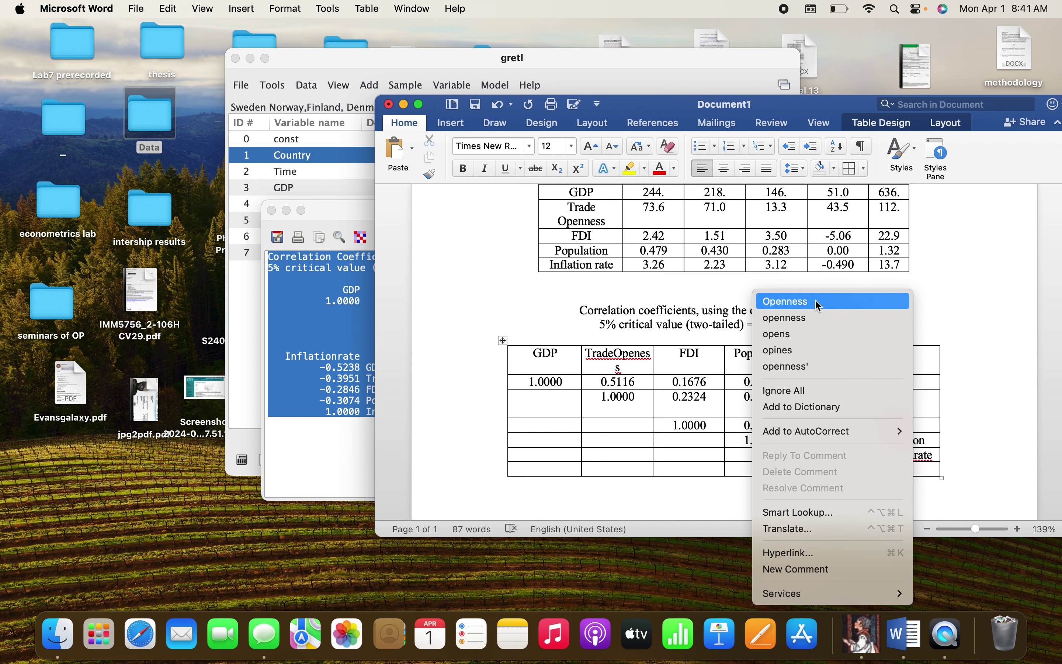
{"action": "left_click", "coordinate": [803, 320]}
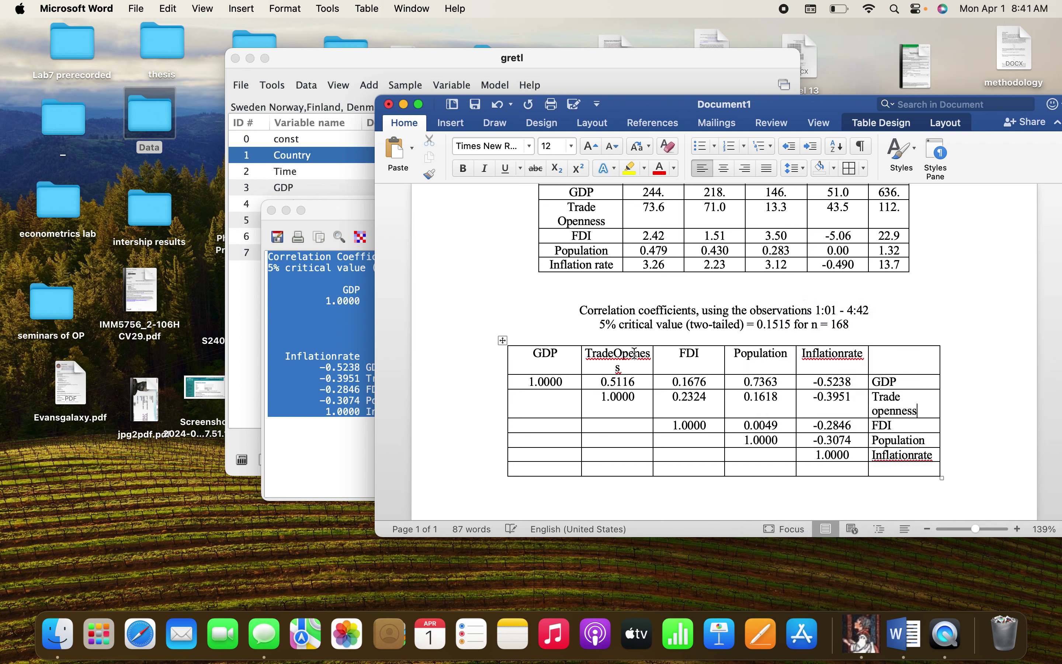
Correct the remaining header and label spellings to 'Trade openness' and 'Inflation rate'.
{"action": "left_click", "coordinate": [615, 354]}
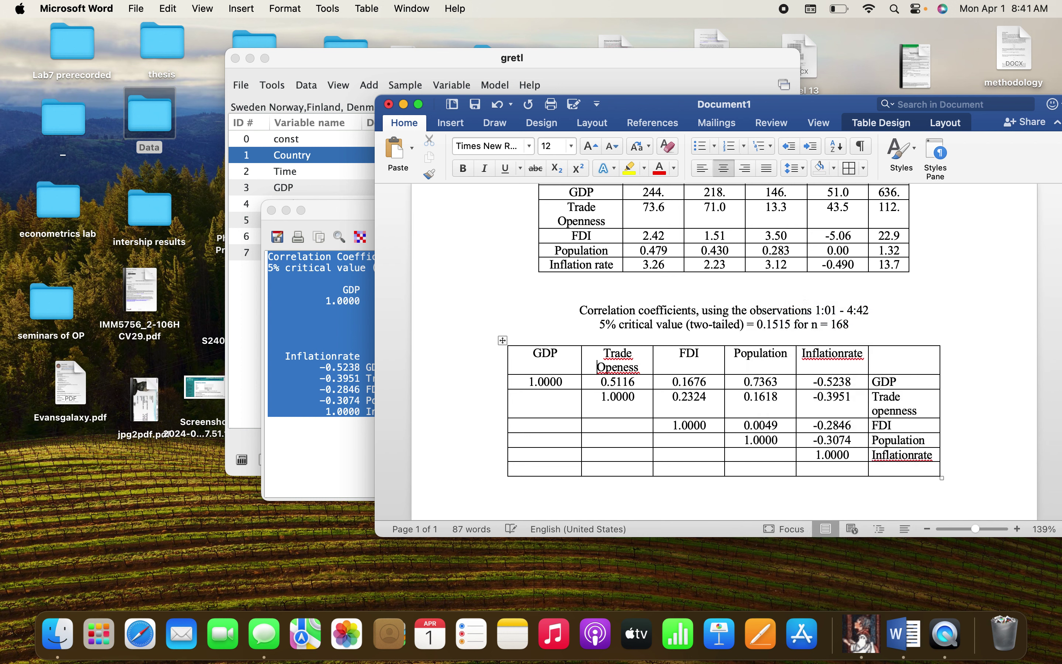
{"action": "right_click", "coordinate": [613, 365]}
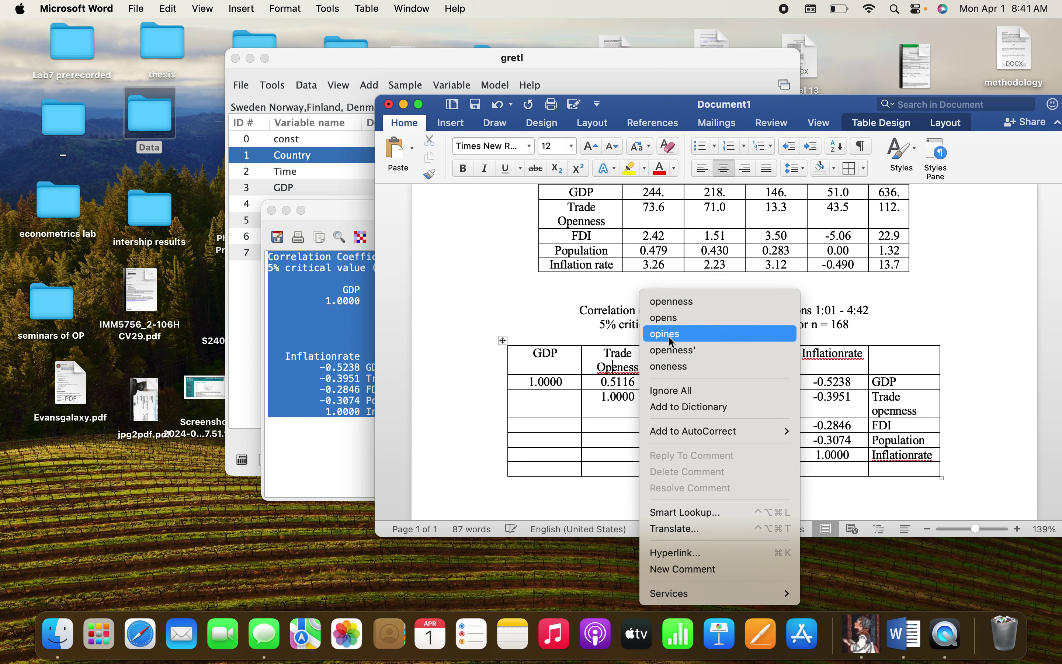
{"action": "left_click", "coordinate": [663, 303]}
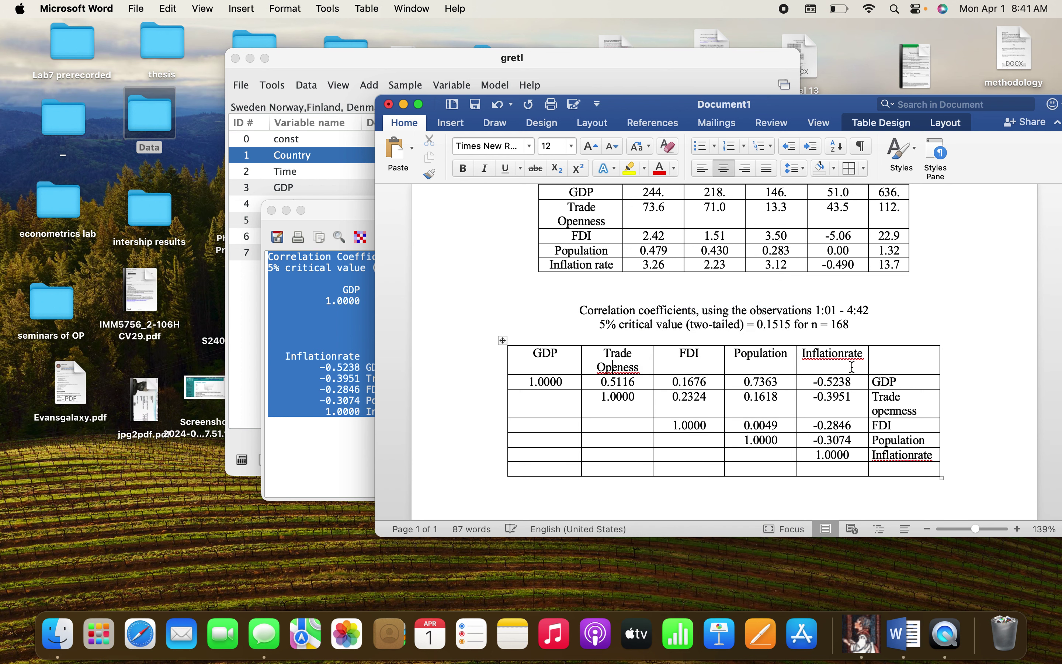
{"action": "left_click", "coordinate": [831, 358]}
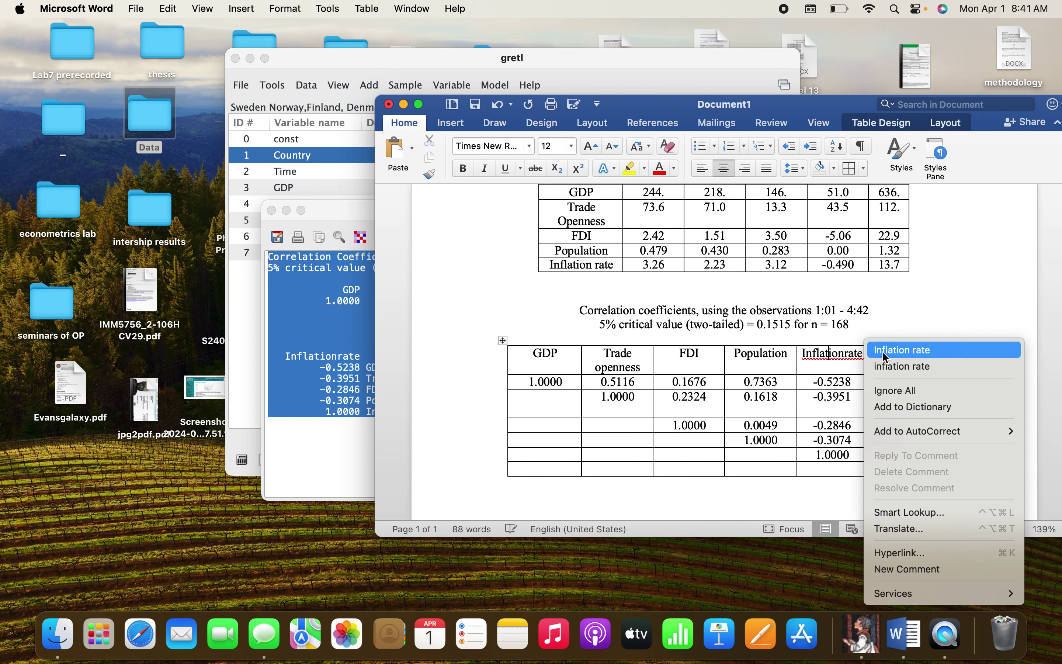
{"action": "left_click", "coordinate": [886, 350]}
{"action": "right_click", "coordinate": [908, 457]}
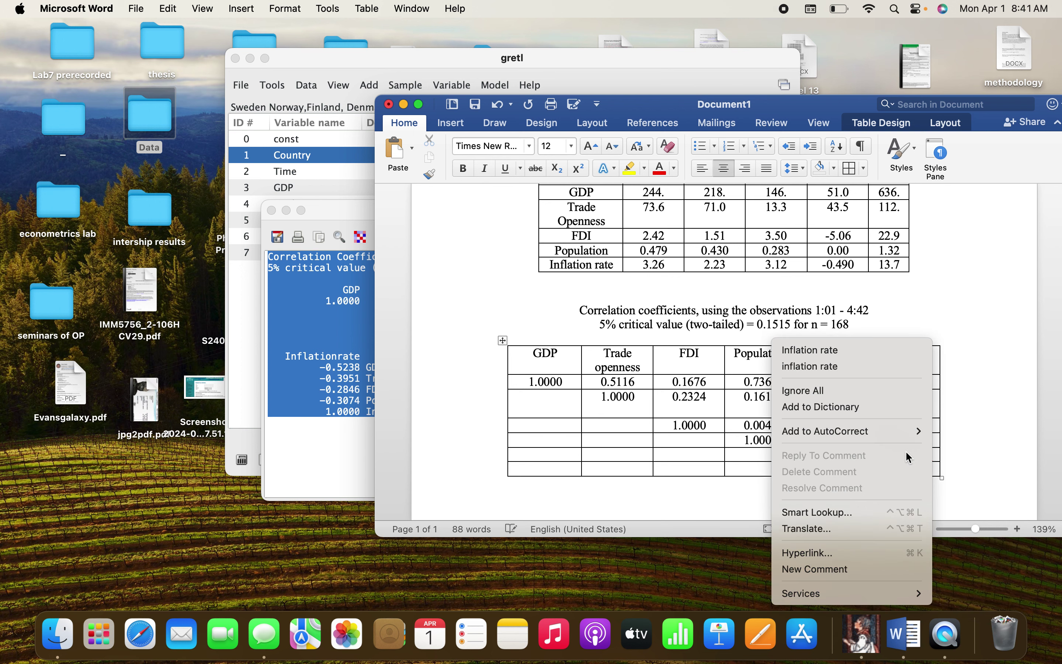
{"action": "left_click", "coordinate": [840, 351]}
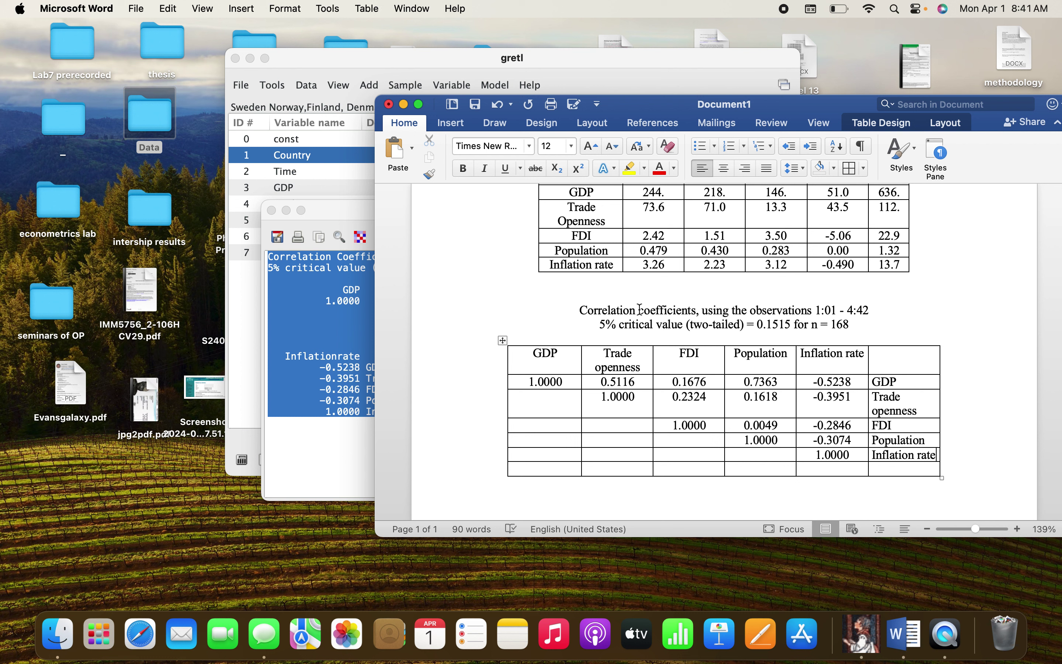
Shorten the table caption to 'Correlation matrix' and place the cursor below the table.
{"action": "left_click_drag", "start_coordinate": [640, 310], "coordinate": [867, 333]}
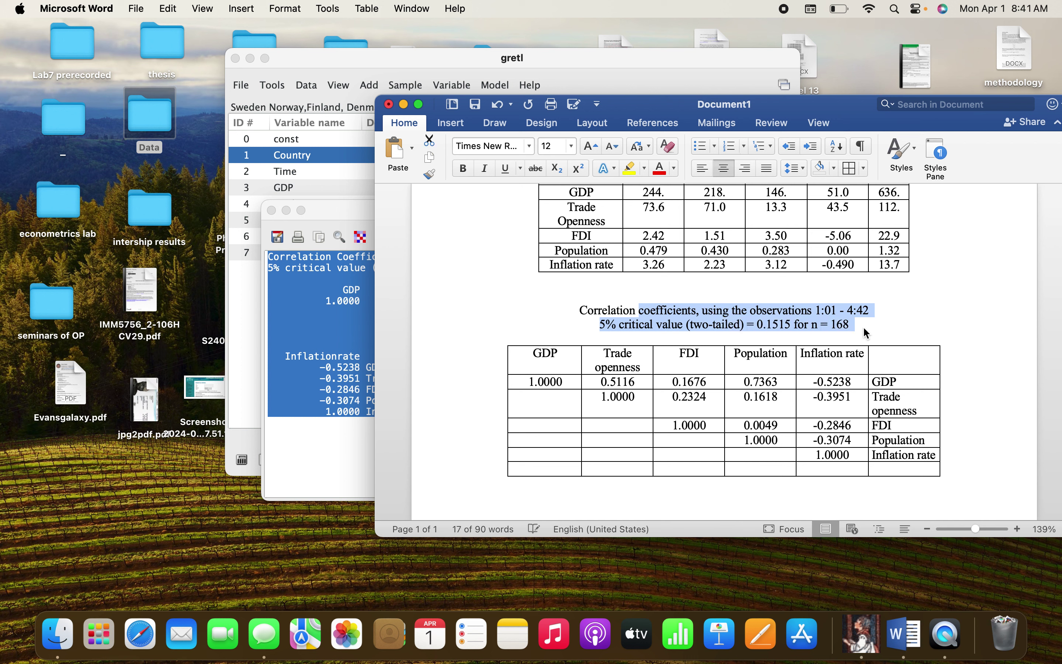
{"action": "key", "text": "BackSpace"}
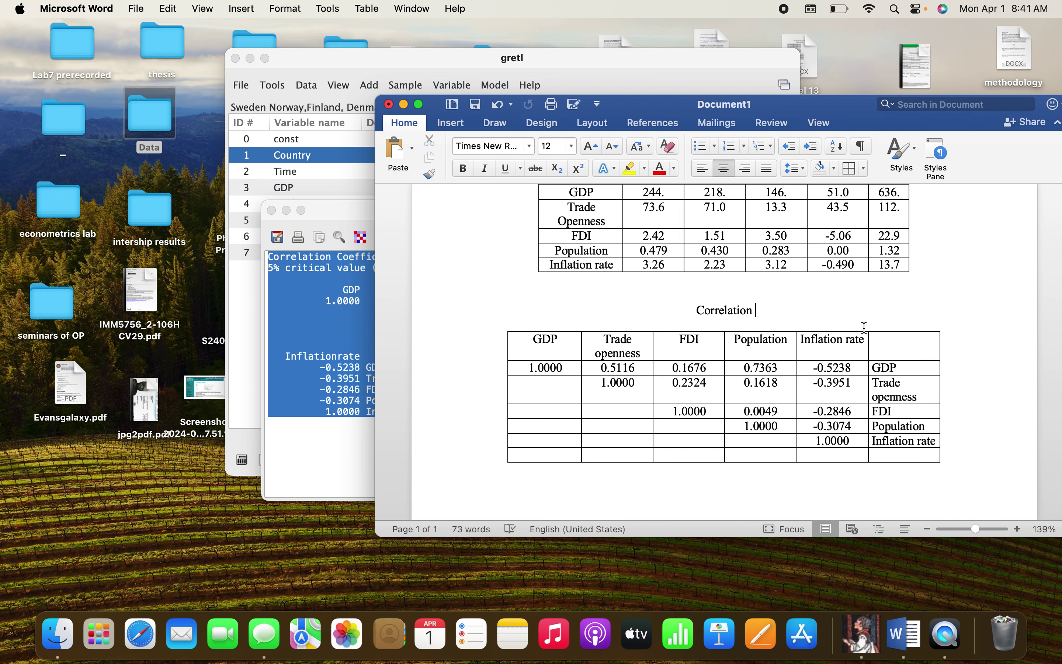
{"action": "type", "text": "C"}
{"action": "key", "text": "BackSpace"}
{"action": "type", "text": "matrix"}
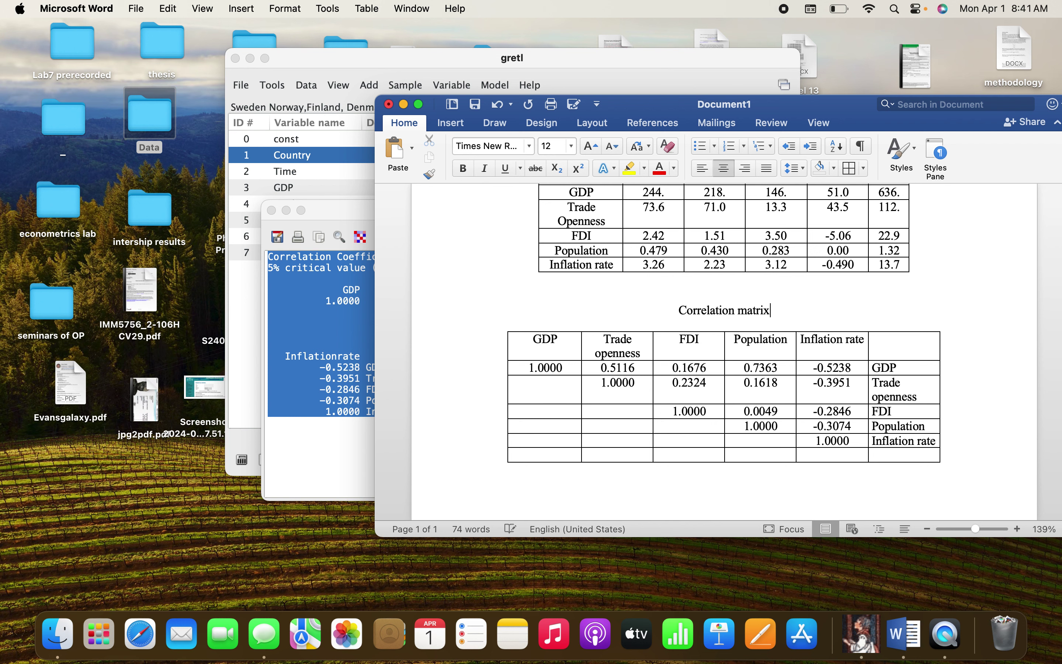
{"action": "scroll", "coordinate": [635, 339], "scroll_direction": "down", "scroll_amount": 5}
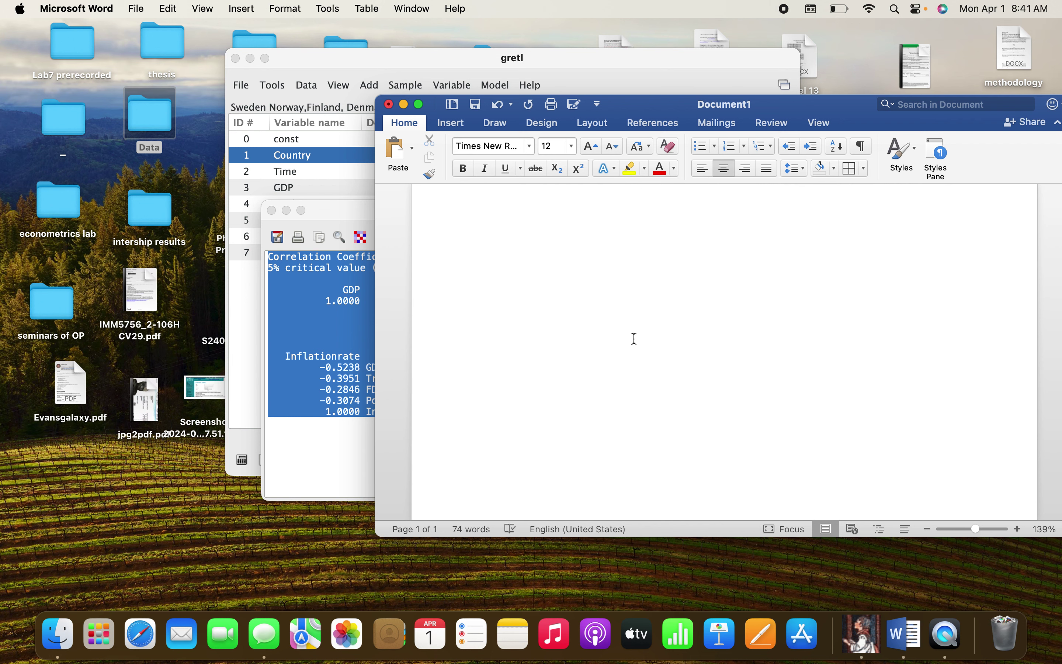
{"action": "scroll", "coordinate": [635, 338], "scroll_direction": "up", "scroll_amount": 6}
{"action": "scroll", "coordinate": [624, 340], "scroll_direction": "down", "scroll_amount": 5}
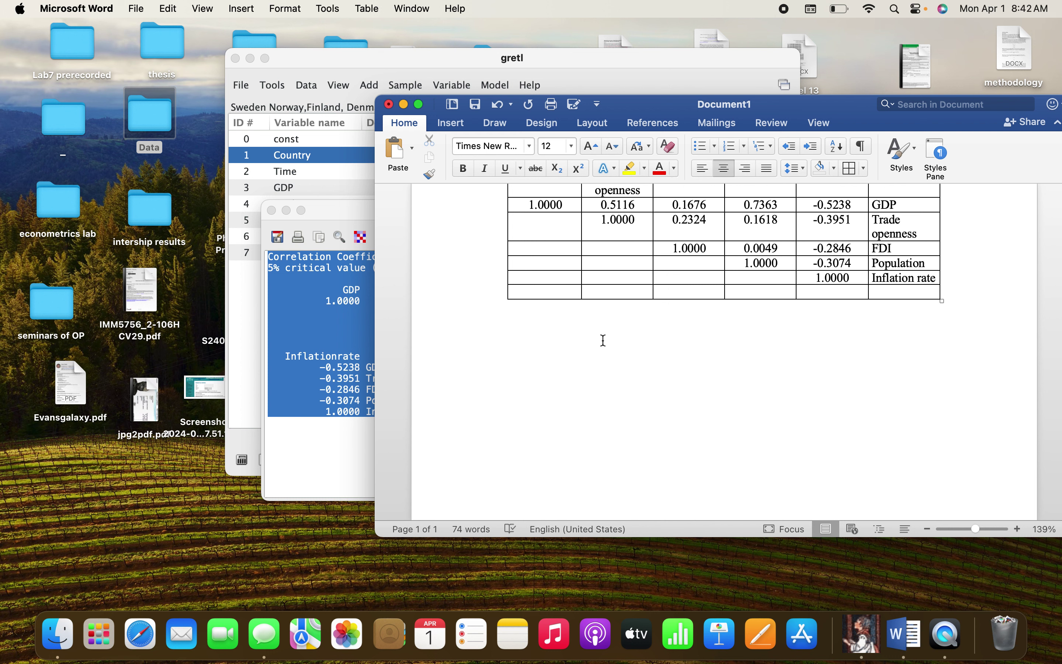
{"action": "left_click", "coordinate": [548, 323]}
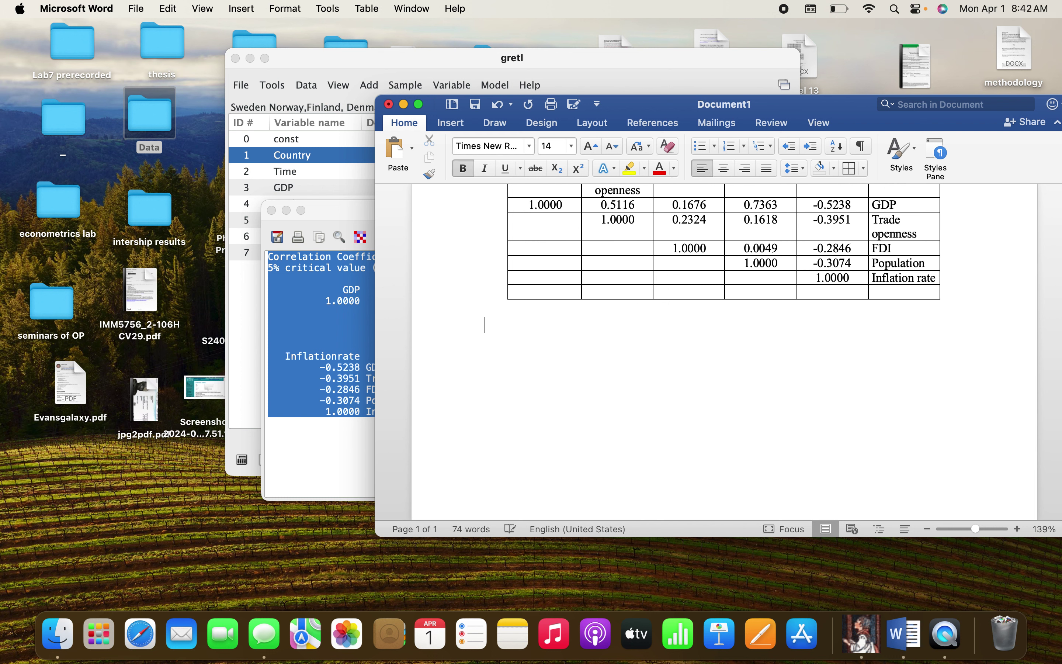
Close gretl's correlation matrix window and select GDP in the variable list.
{"action": "left_click", "coordinate": [301, 287]}
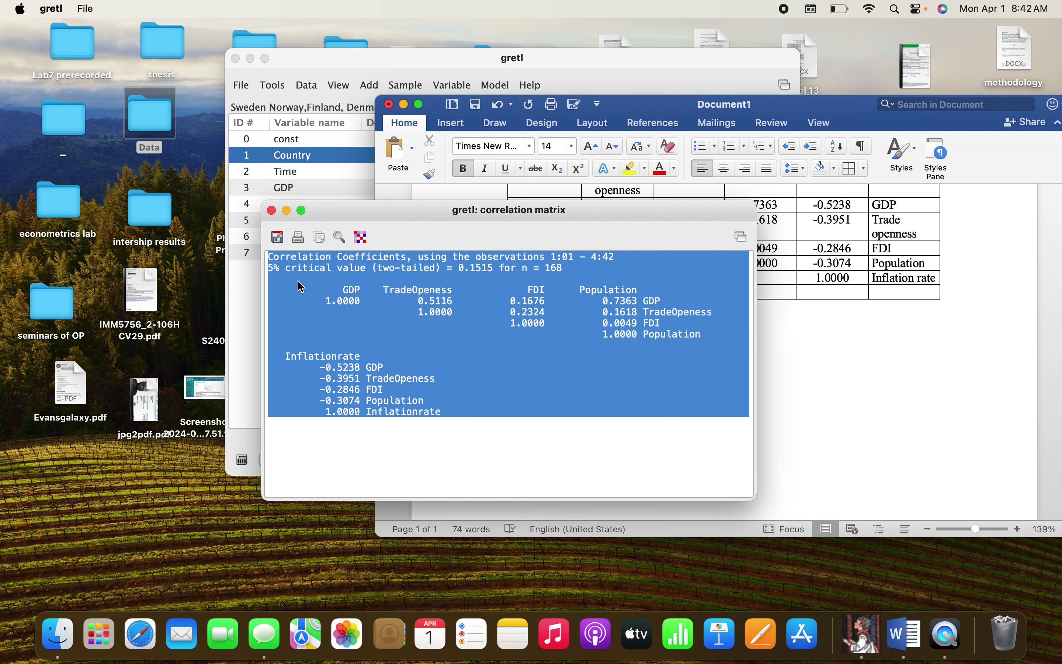
{"action": "left_click", "coordinate": [272, 211]}
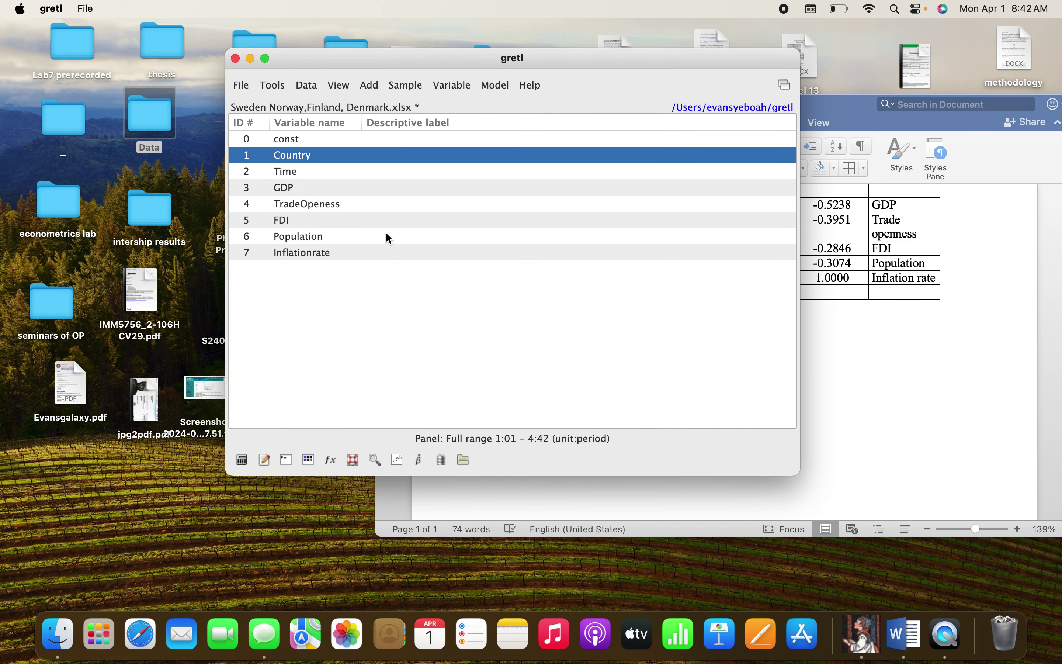
{"action": "left_click", "coordinate": [288, 192]}
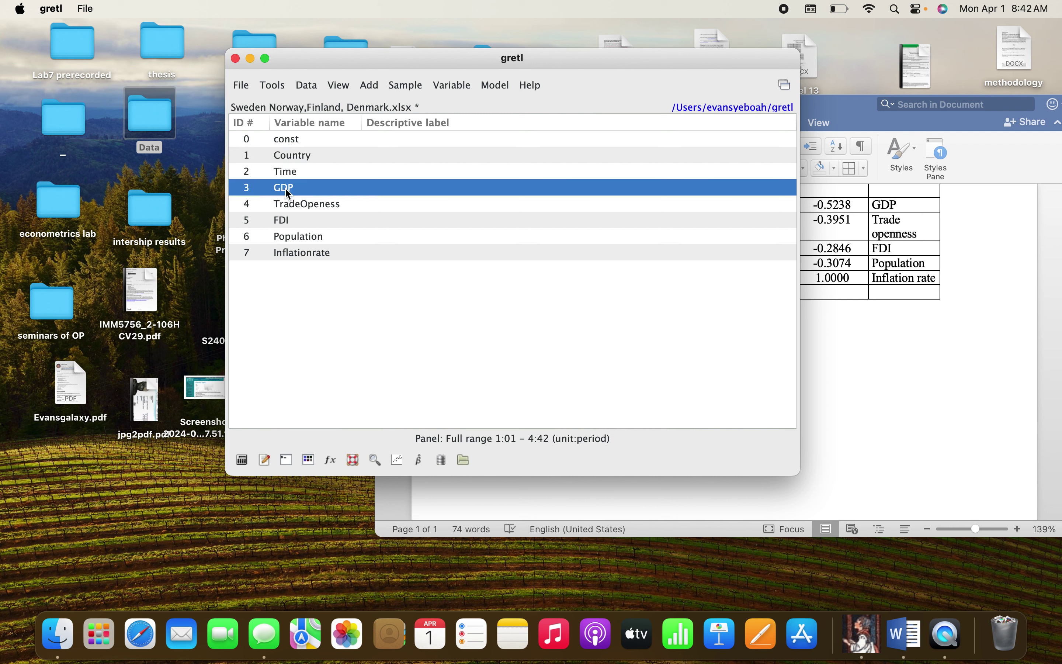
Plot GDP, TradeOpeness, FDI, Population and Inflationrate as separate time-series panels with View > Multiple graphs.
{"action": "left_click", "coordinate": [339, 85]}
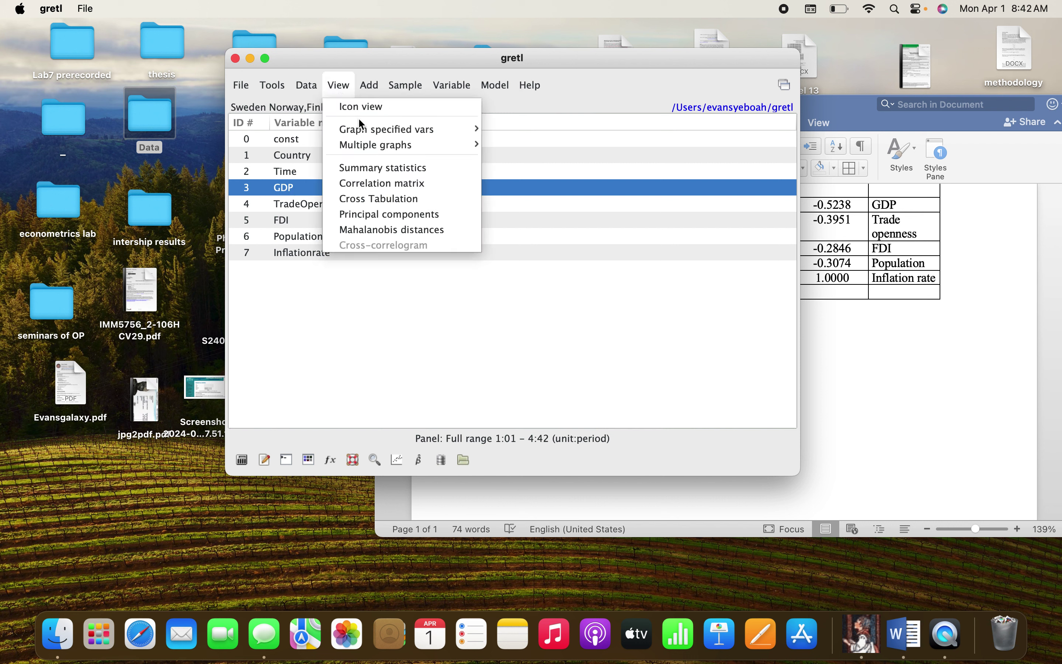
{"action": "mouse_move", "coordinate": [370, 133]}
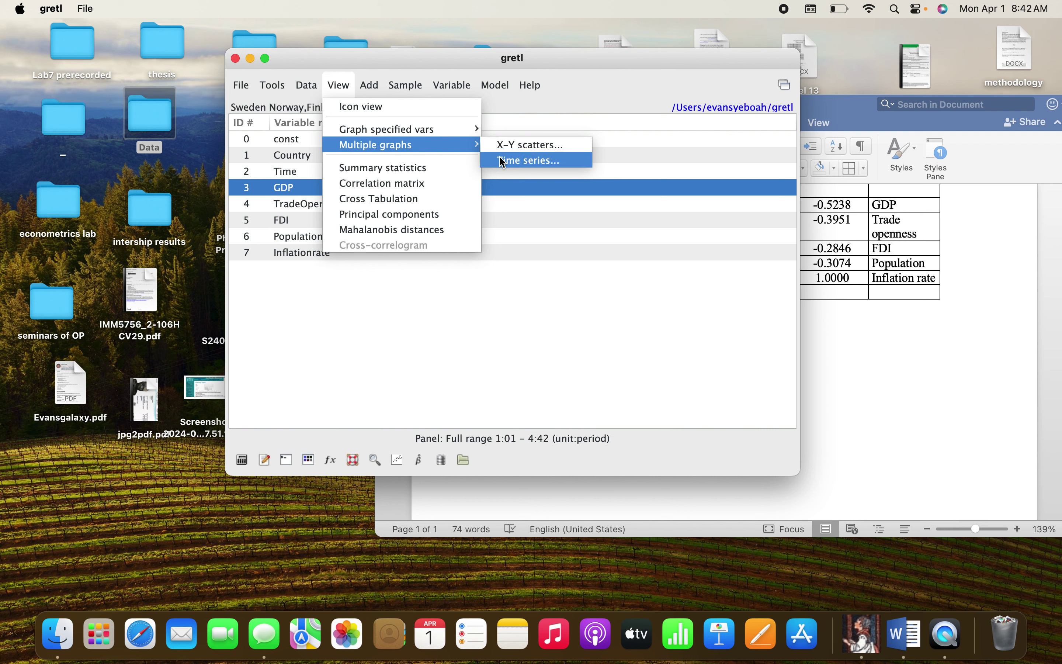
{"action": "left_click", "coordinate": [505, 165]}
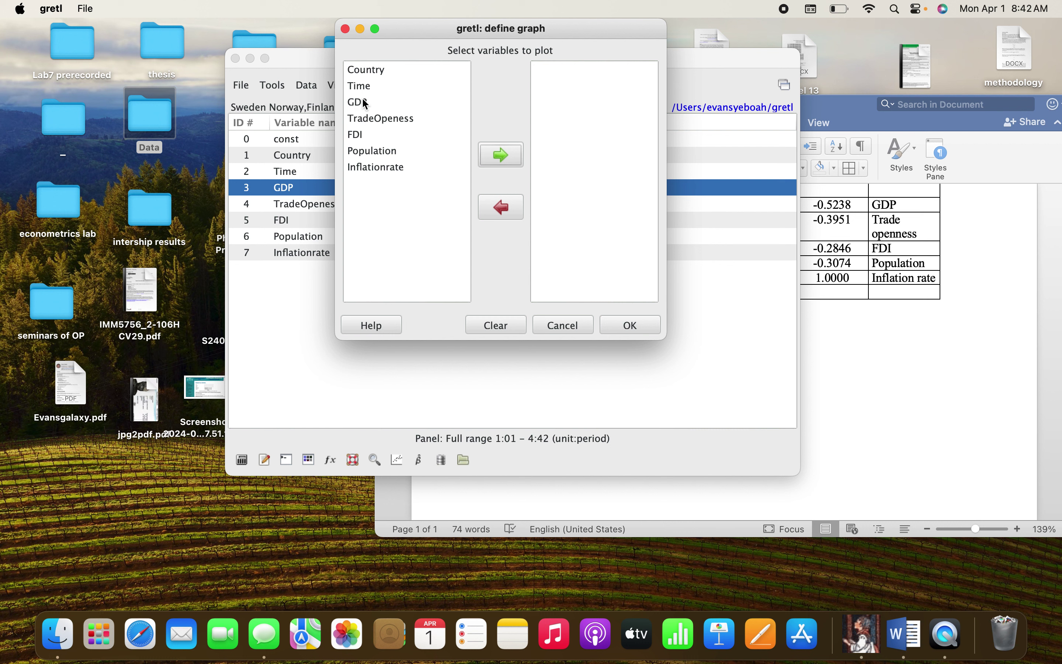
{"action": "left_click_drag", "start_coordinate": [362, 102], "coordinate": [437, 166]}
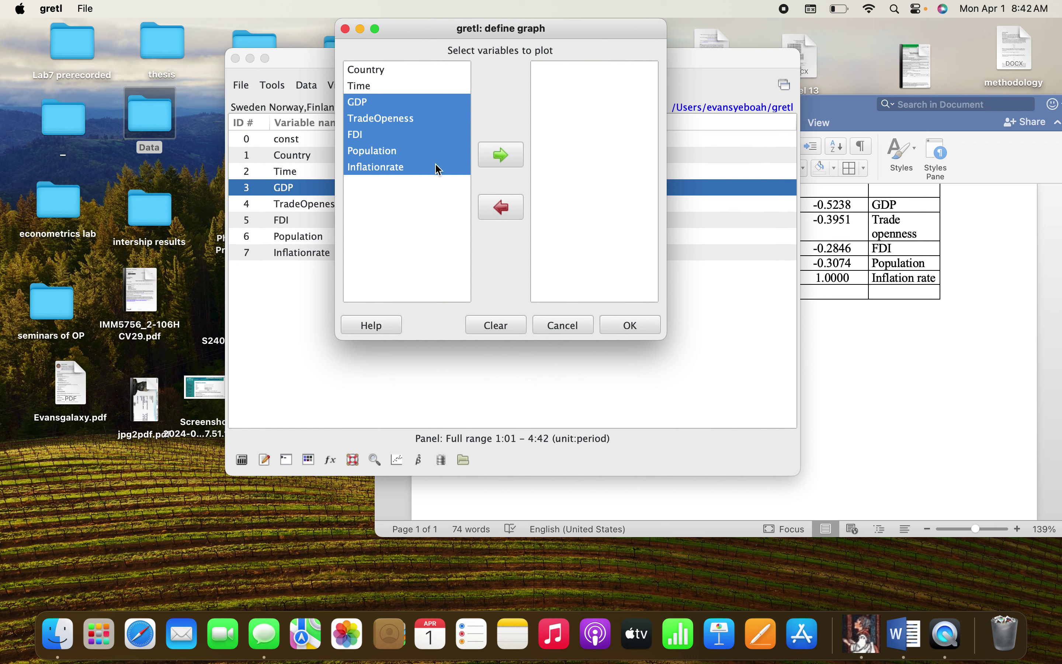
{"action": "left_click", "coordinate": [502, 157]}
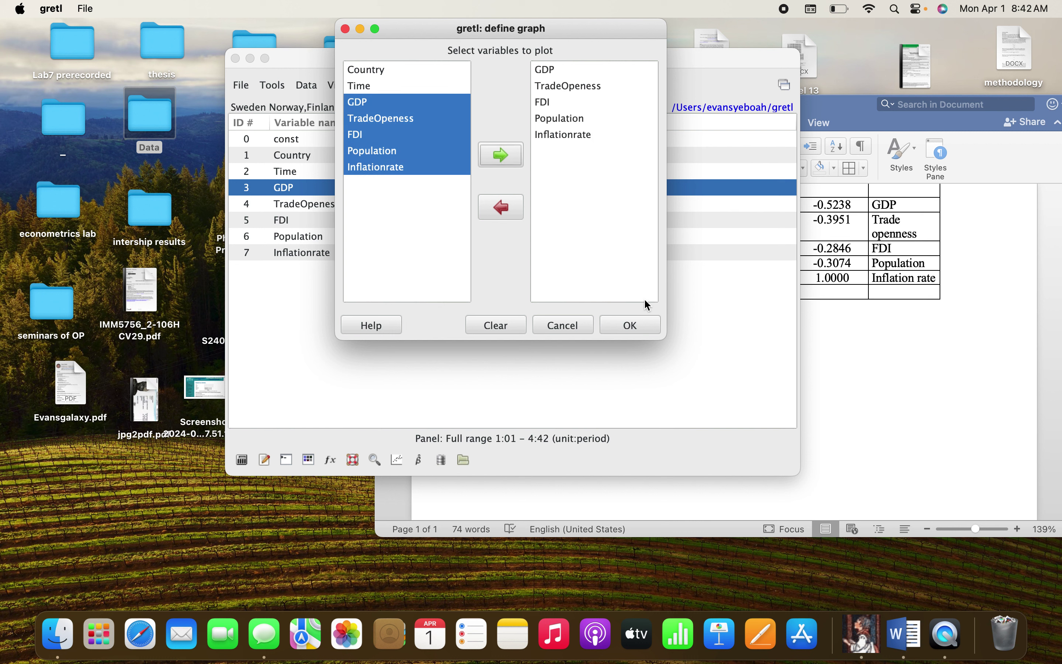
{"action": "left_click", "coordinate": [637, 327]}
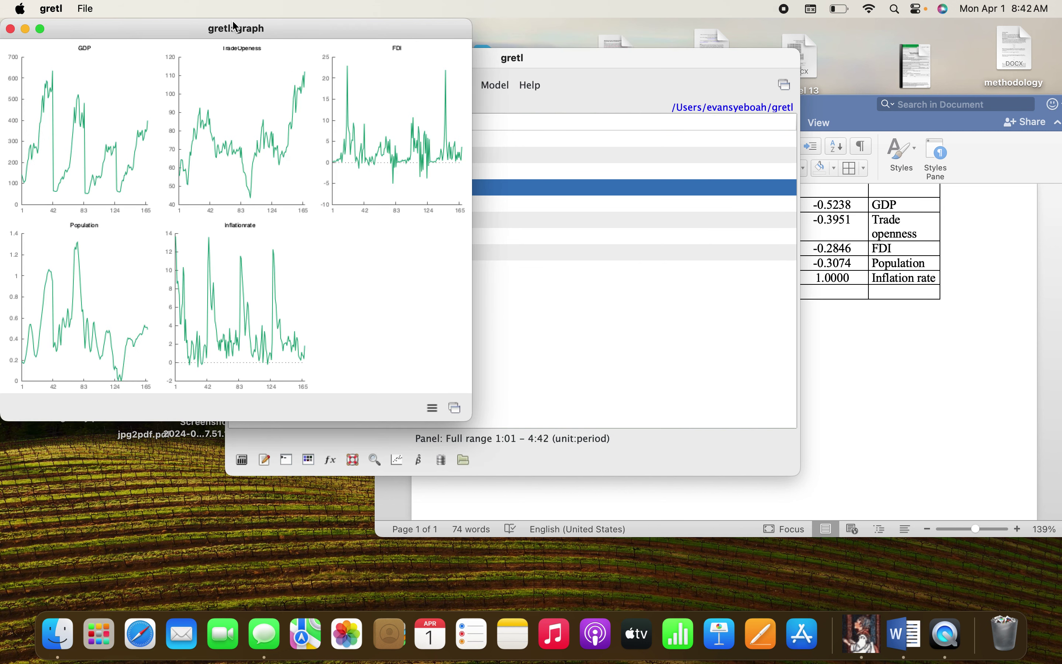
Copy the multiple time-series graph to the clipboard in colour.
{"action": "left_click_drag", "start_coordinate": [236, 28], "coordinate": [478, 54]}
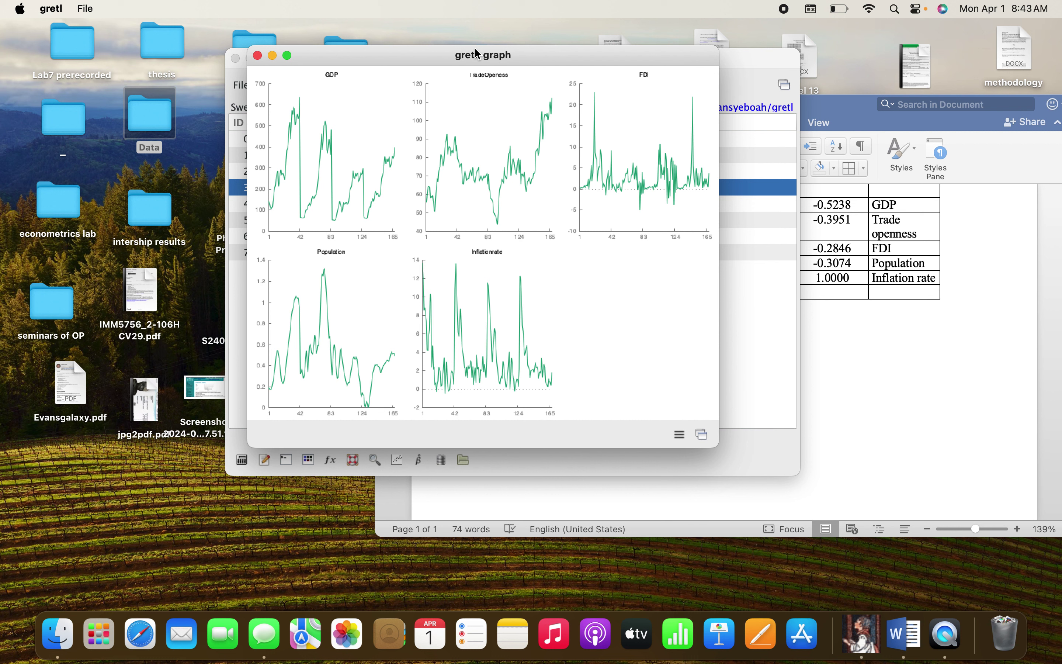
{"action": "right_click", "coordinate": [298, 78]}
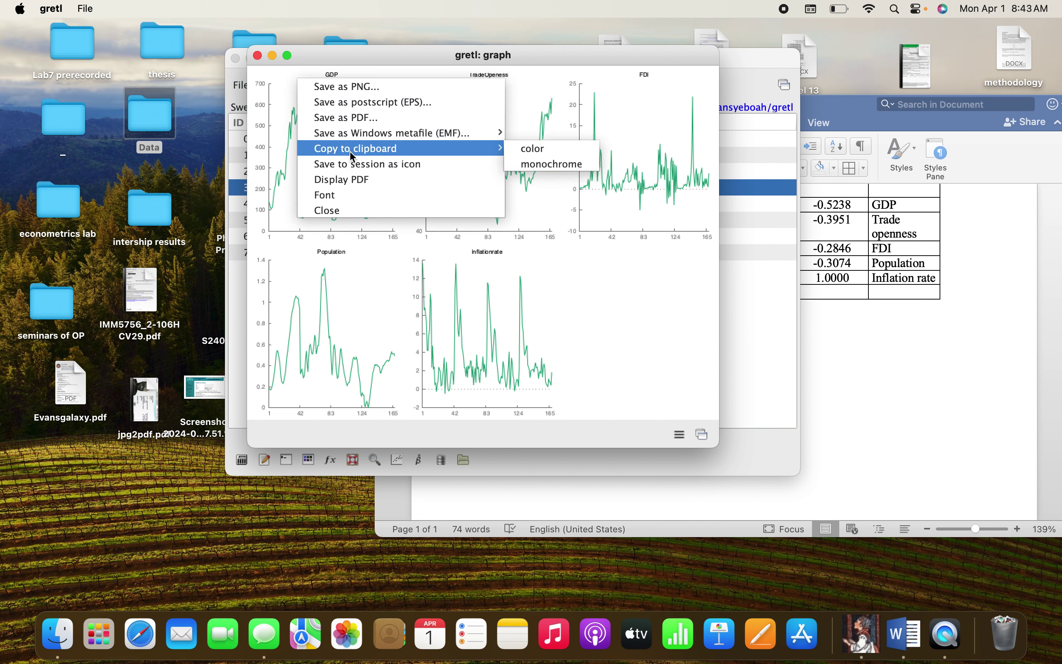
{"action": "mouse_move", "coordinate": [413, 148]}
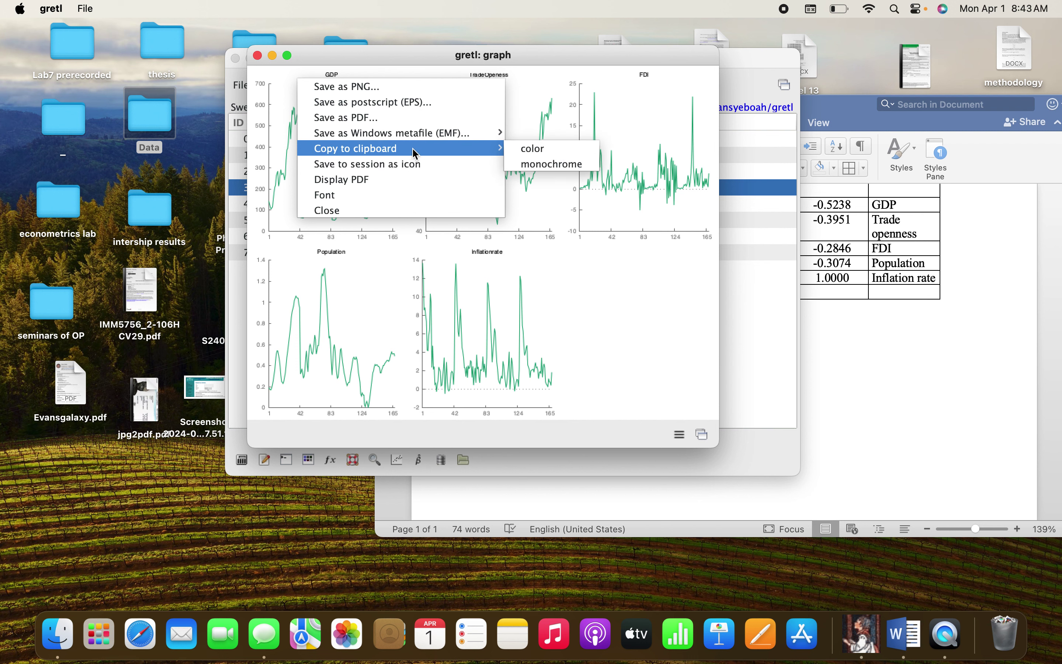
{"action": "left_click", "coordinate": [566, 152]}
Paste the time-series graph grid below the correlation table, undoing an accidental extra table row.
{"action": "left_click", "coordinate": [933, 392]}
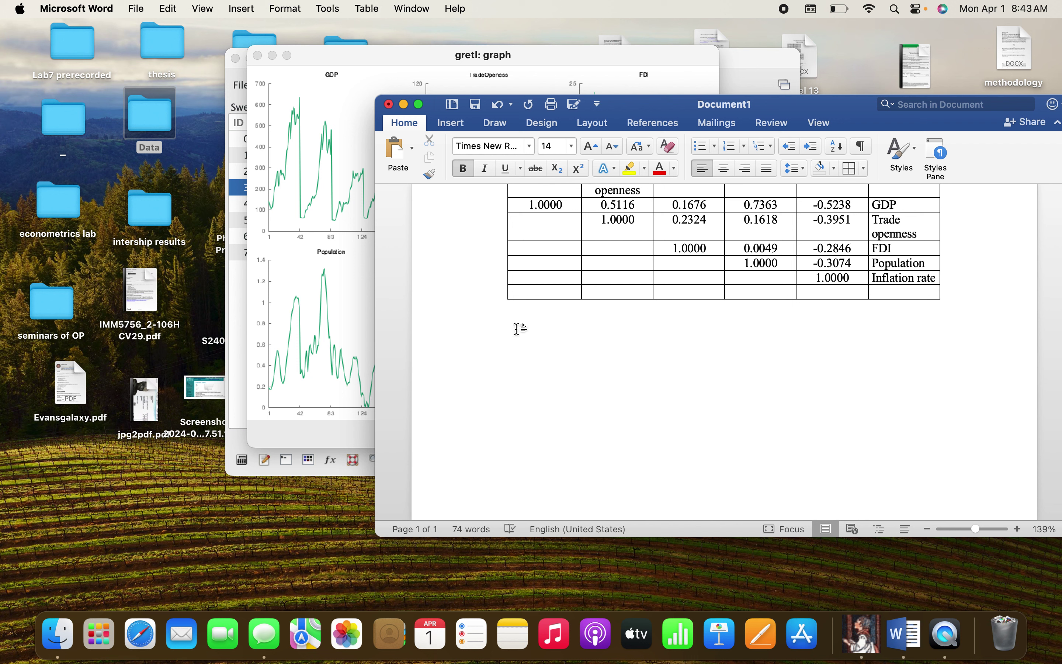
{"action": "right_click", "coordinate": [492, 329]}
{"action": "left_click", "coordinate": [536, 355]}
{"action": "left_click", "coordinate": [537, 380]}
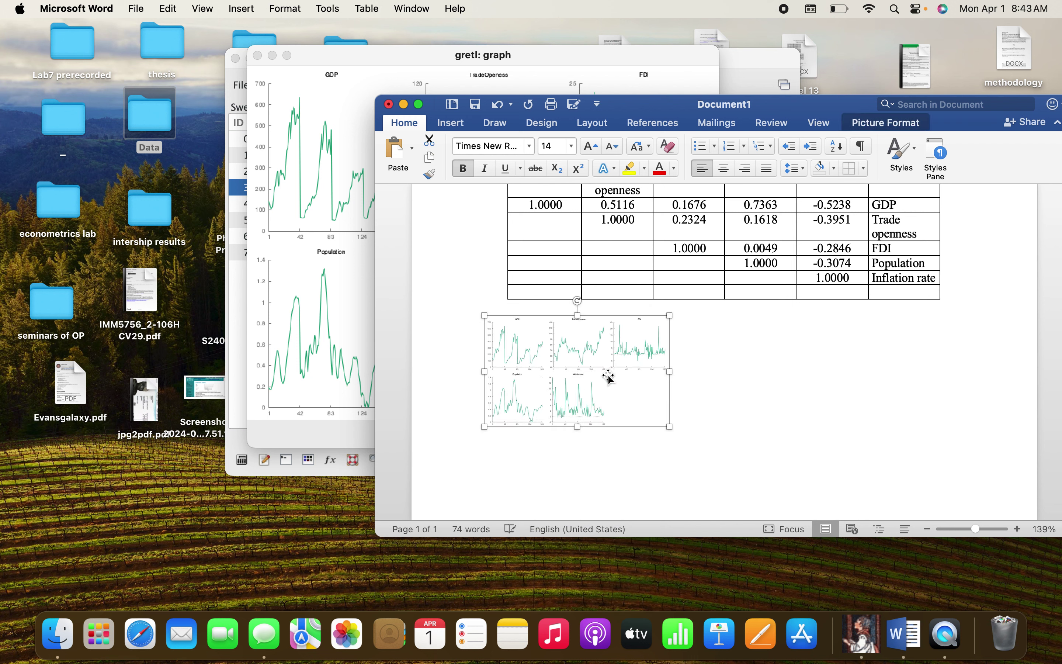
{"action": "triple_click", "coordinate": [608, 404]}
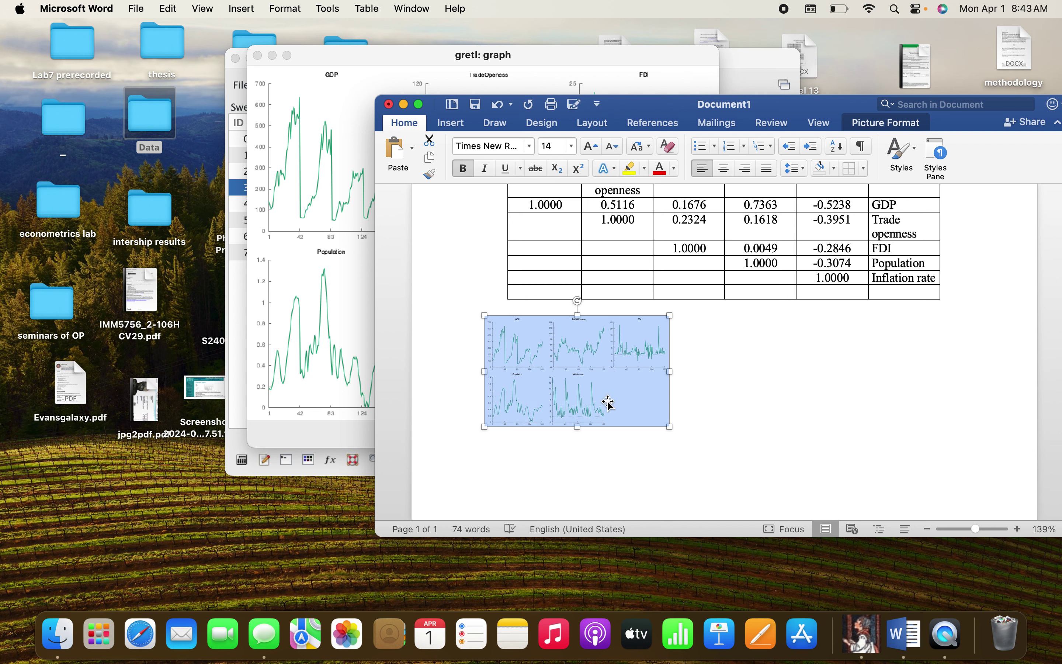
{"action": "left_click", "coordinate": [714, 342]}
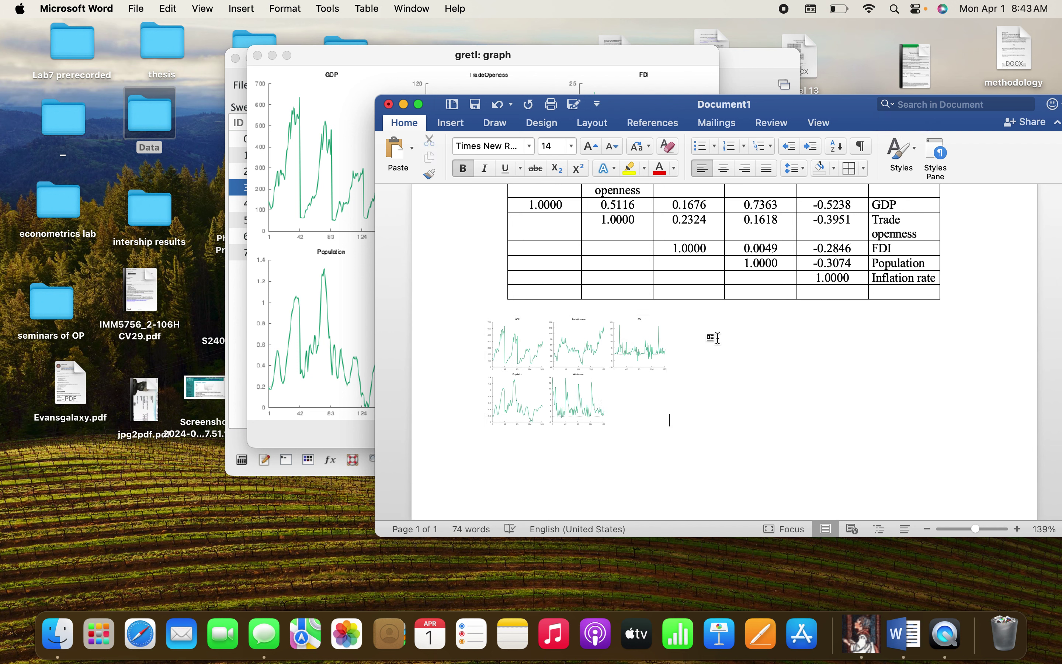
{"action": "left_click", "coordinate": [988, 294]}
{"action": "key", "text": "Return"}
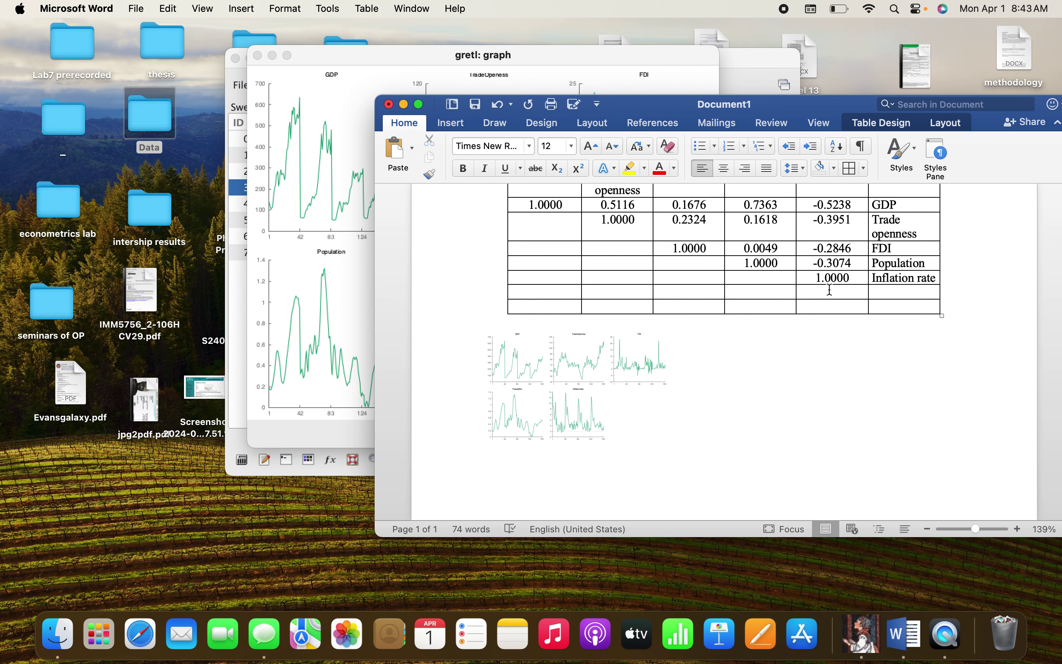
{"action": "left_click", "coordinate": [499, 104]}
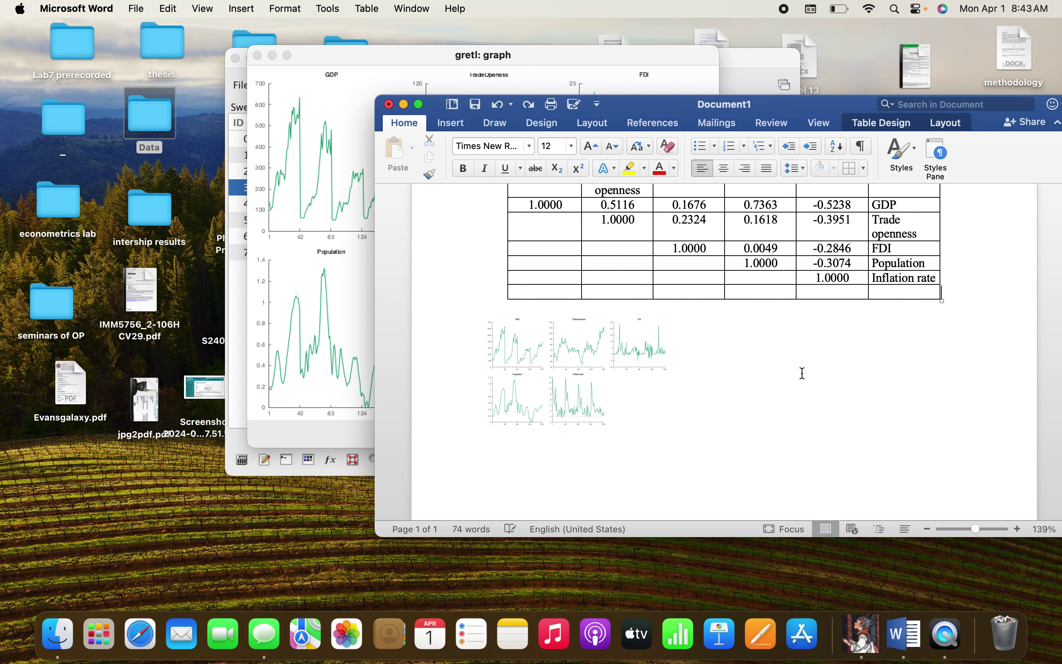
{"action": "left_click", "coordinate": [953, 303]}
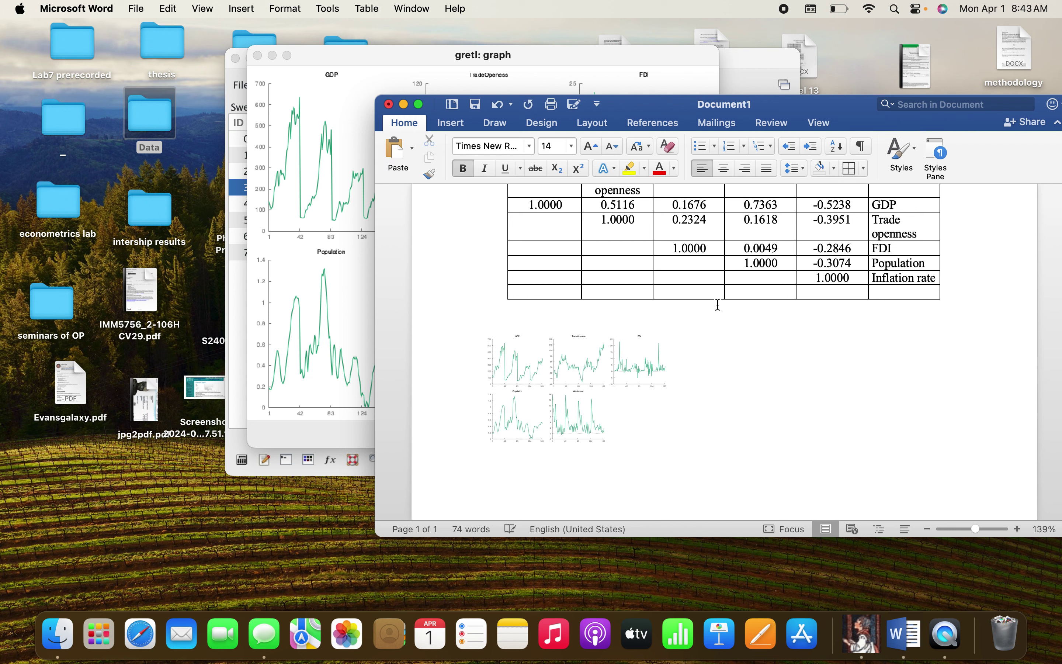
Enlarge the pasted chart wider and taller, then start a new line below it.
{"action": "left_click", "coordinate": [598, 380]}
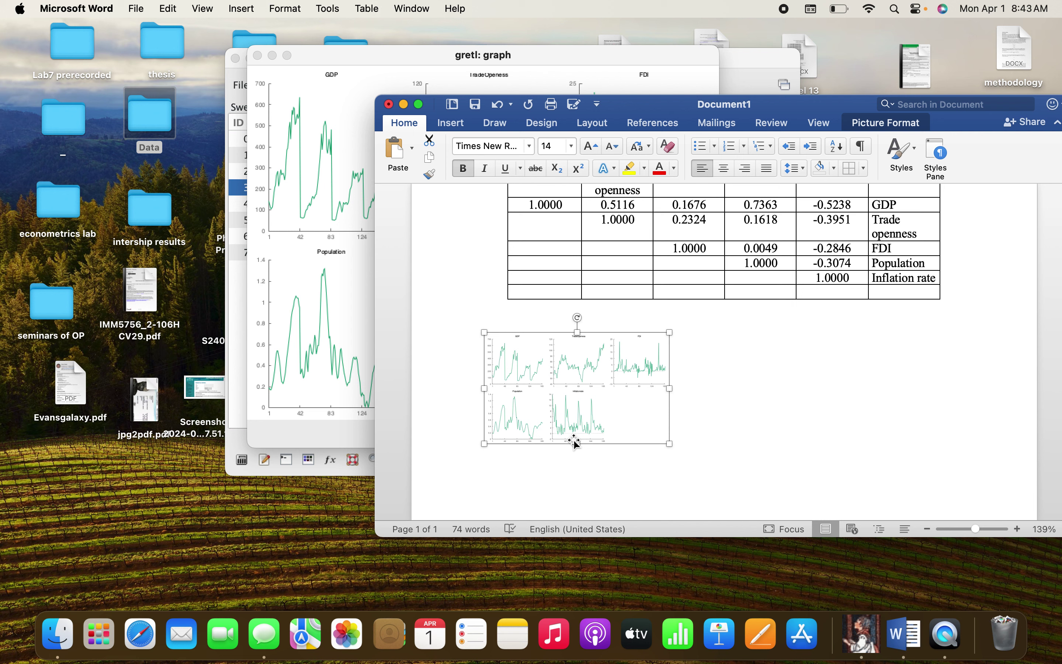
{"action": "left_click_drag", "start_coordinate": [669, 389], "coordinate": [781, 369]}
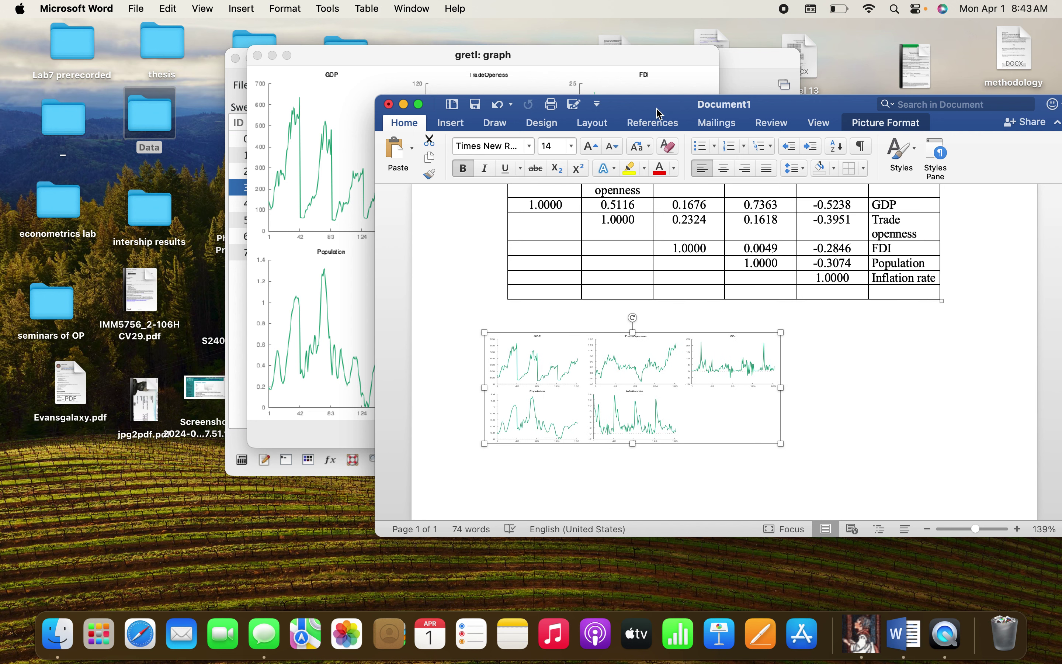
{"action": "left_click_drag", "start_coordinate": [657, 109], "coordinate": [602, 33]}
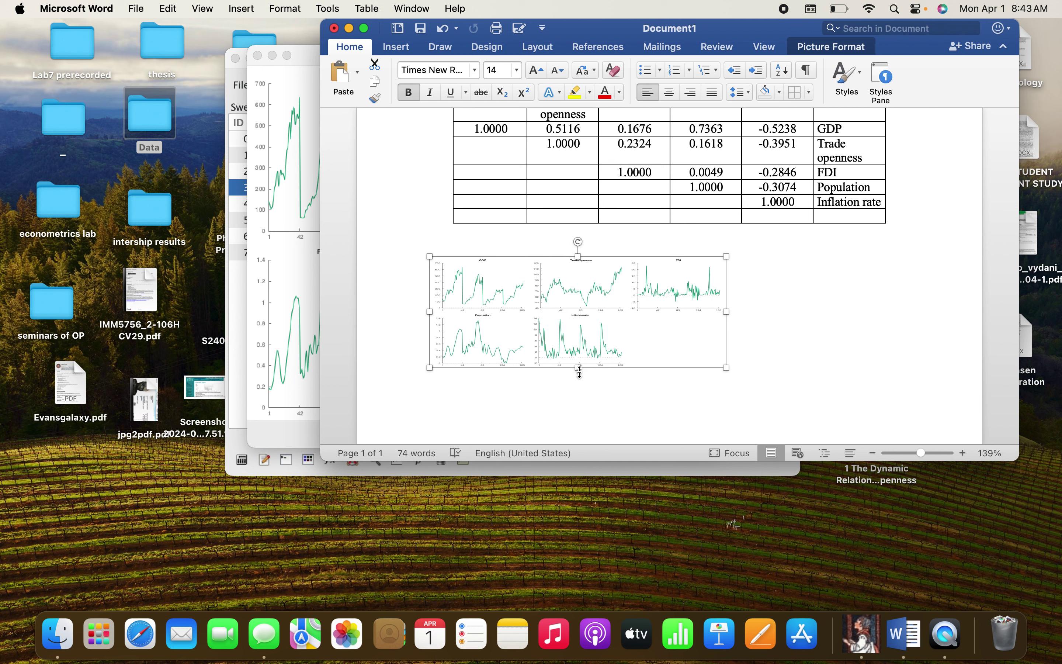
{"action": "left_click_drag", "start_coordinate": [579, 367], "coordinate": [582, 423]}
{"action": "left_click", "coordinate": [792, 337]}
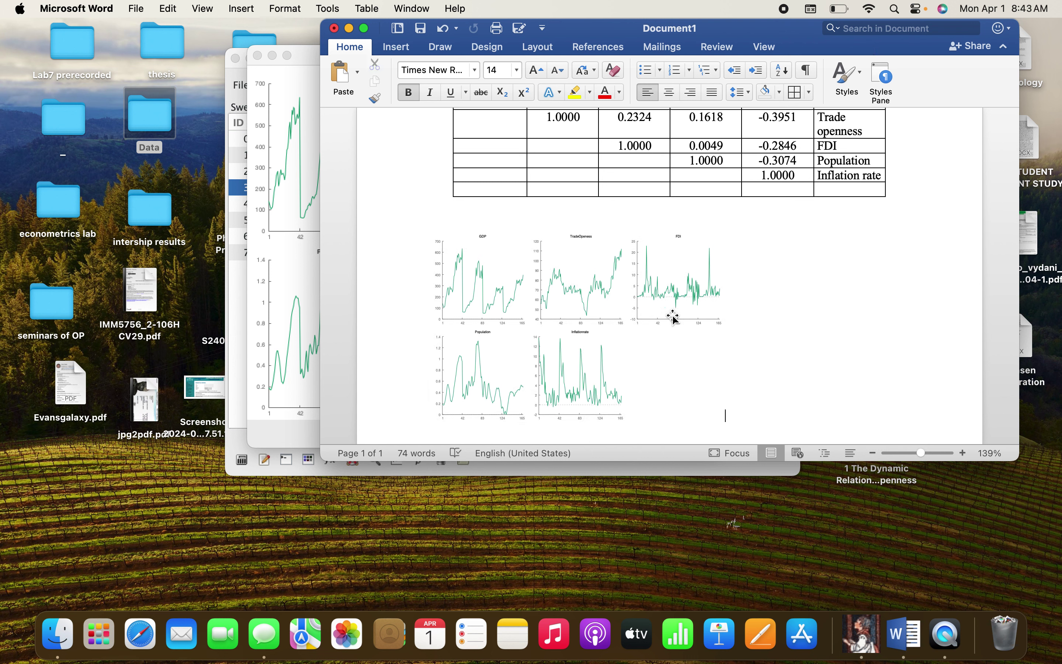
{"action": "scroll", "coordinate": [633, 311], "scroll_direction": "down", "scroll_amount": 3}
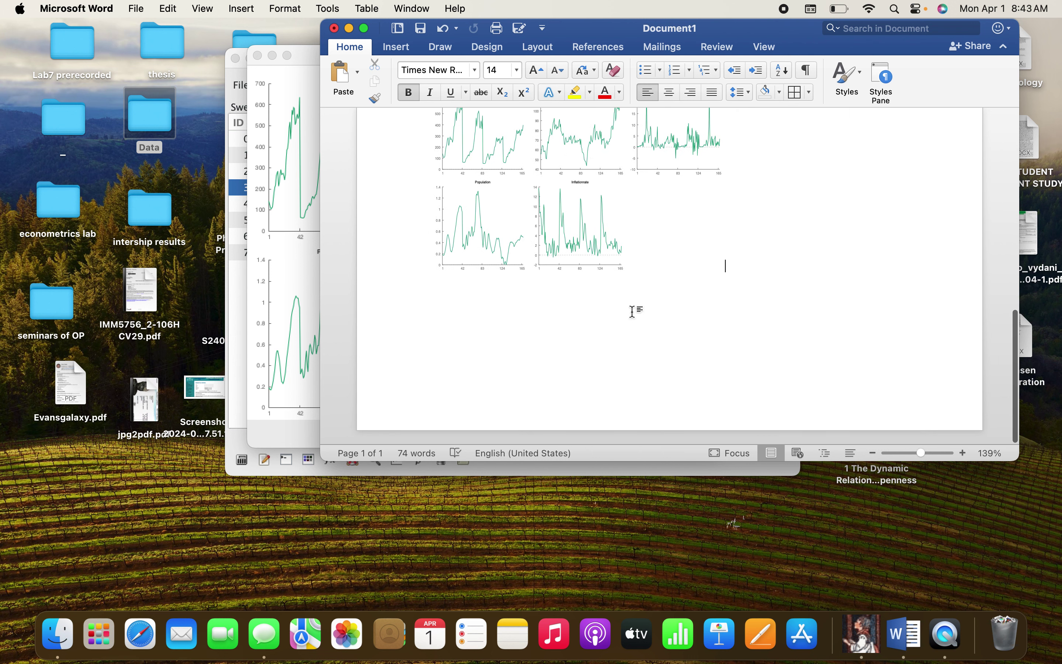
{"action": "key", "text": "Return"}
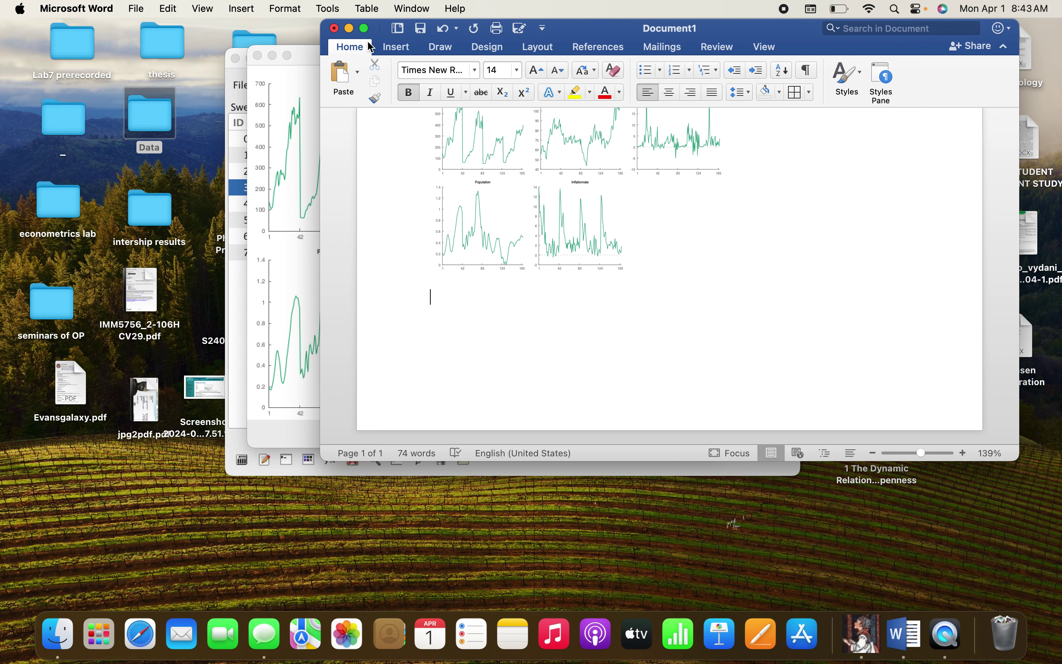
{"action": "left_click", "coordinate": [350, 29]}
Draw a GDP panel plot as a single graph of group means.
{"action": "left_click", "coordinate": [257, 53]}
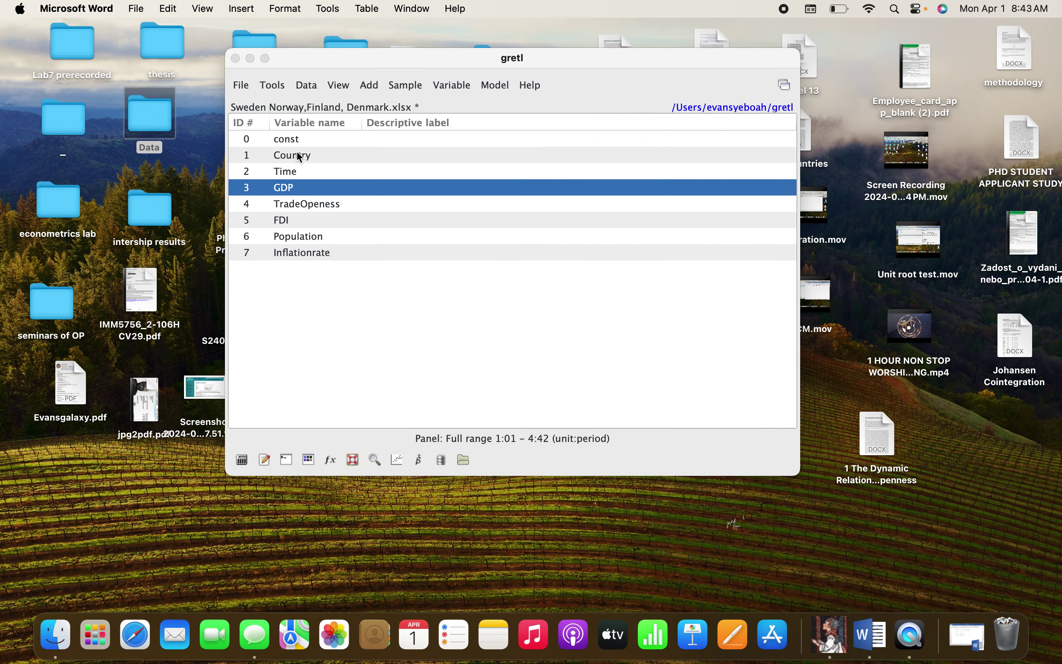
{"action": "left_click", "coordinate": [293, 190]}
{"action": "right_click", "coordinate": [293, 190]}
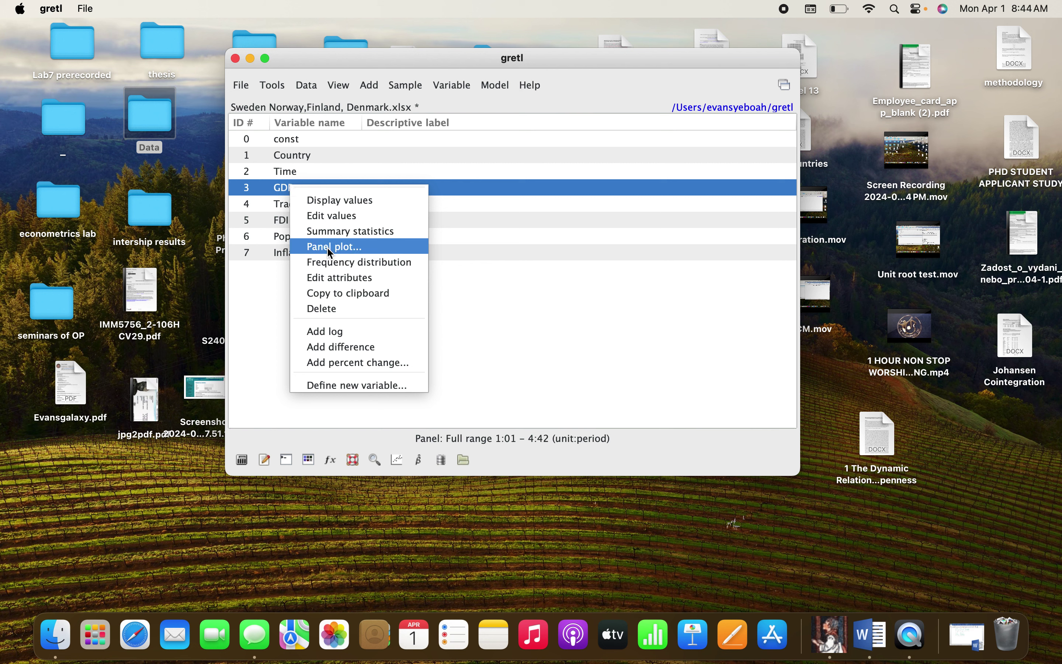
{"action": "left_click", "coordinate": [452, 85]}
{"action": "left_click", "coordinate": [450, 86]}
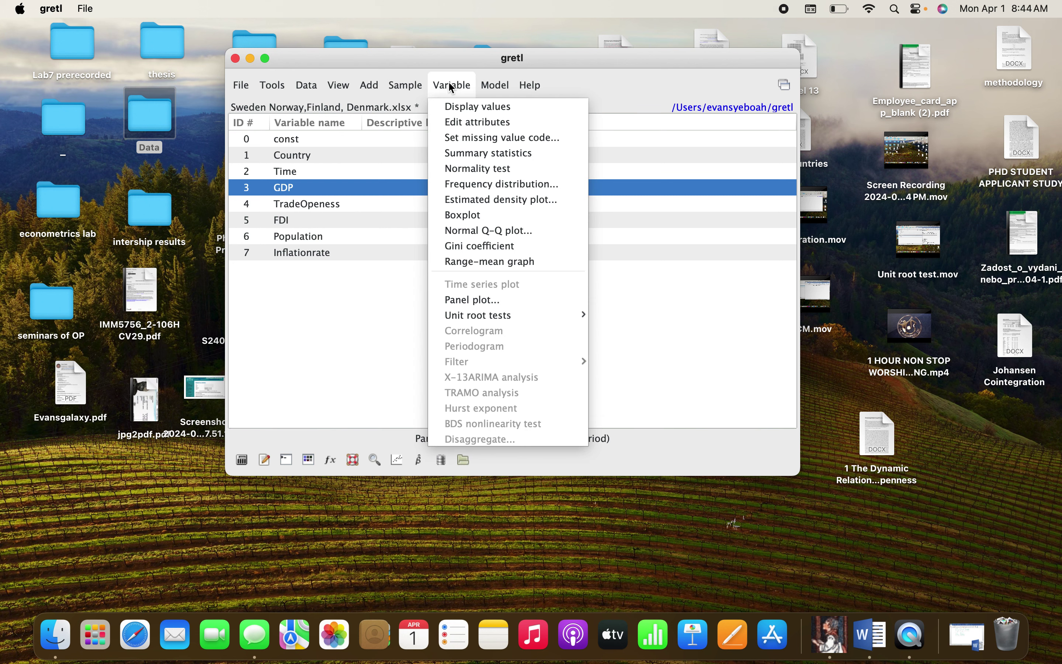
{"action": "left_click", "coordinate": [468, 302]}
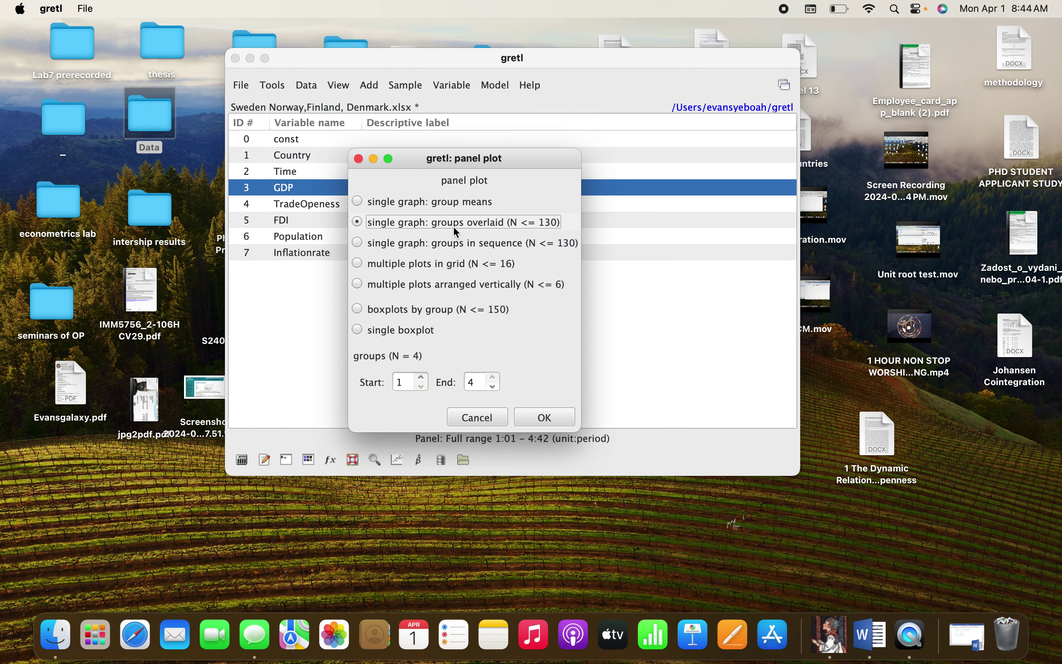
{"action": "left_click", "coordinate": [360, 201]}
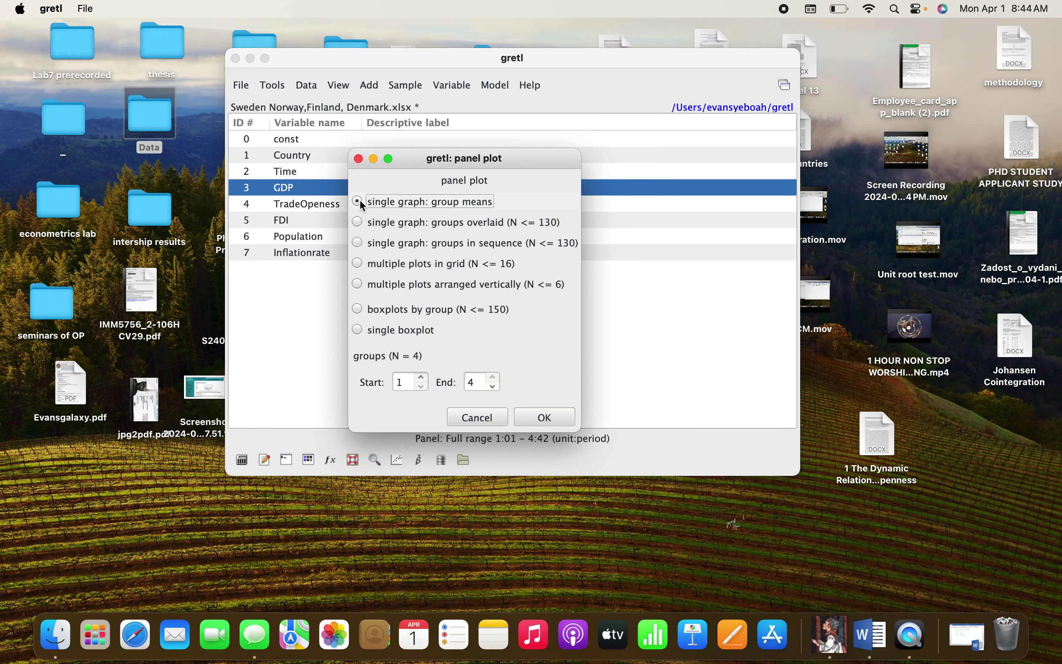
{"action": "left_click", "coordinate": [557, 417]}
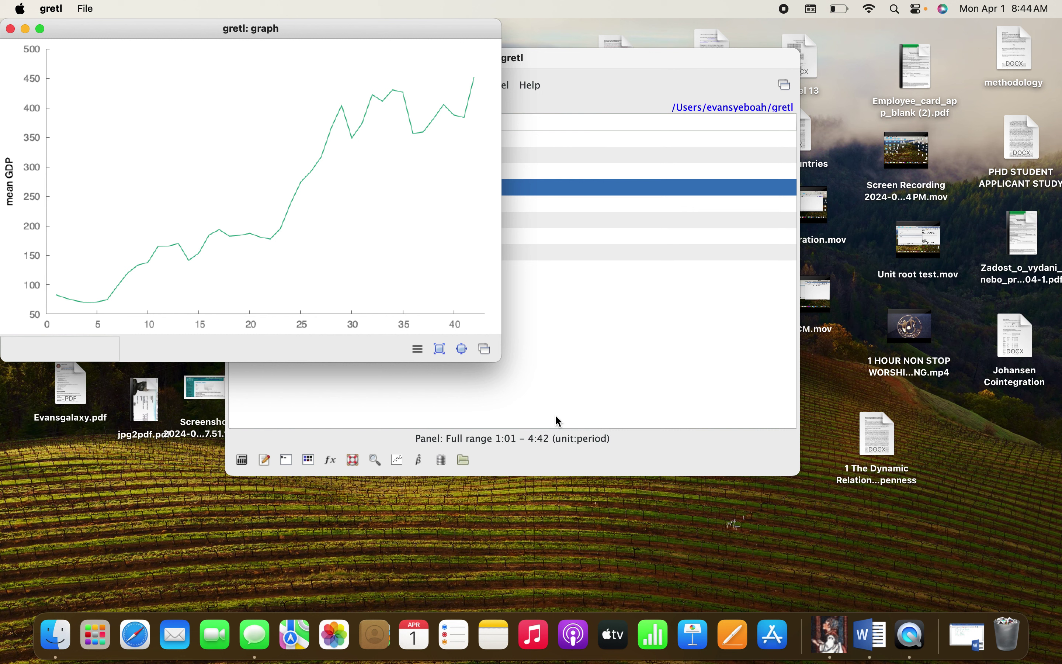
Redraw the GDP panel plot with the four countries overlaid, then move its window right and down.
{"action": "left_click", "coordinate": [11, 29]}
{"action": "left_click", "coordinate": [455, 85]}
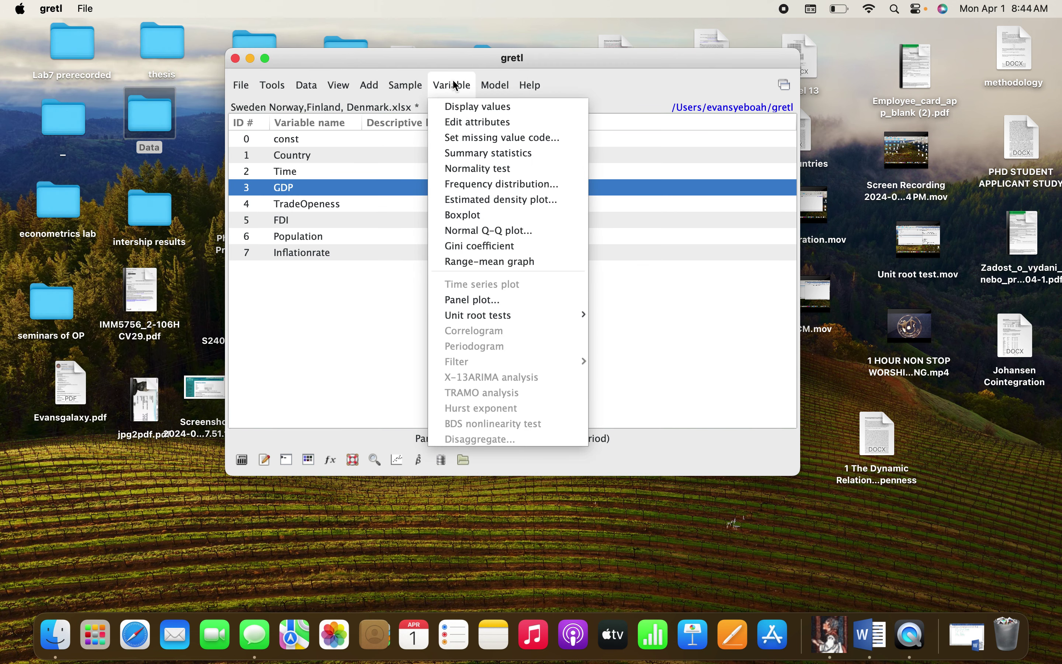
{"action": "left_click", "coordinate": [471, 301]}
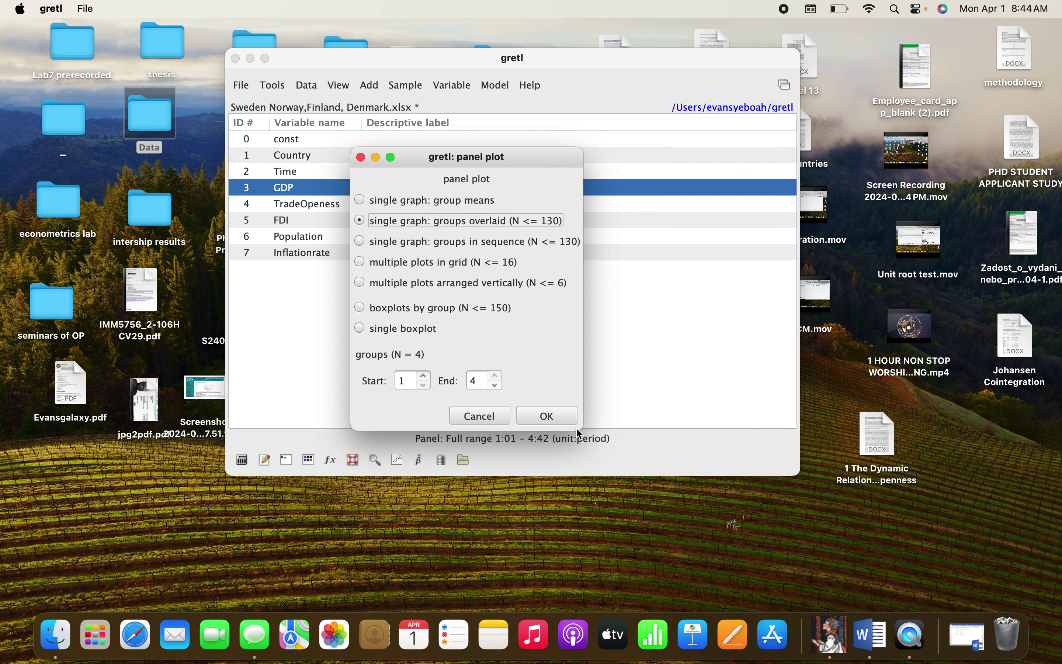
{"action": "left_click", "coordinate": [563, 419]}
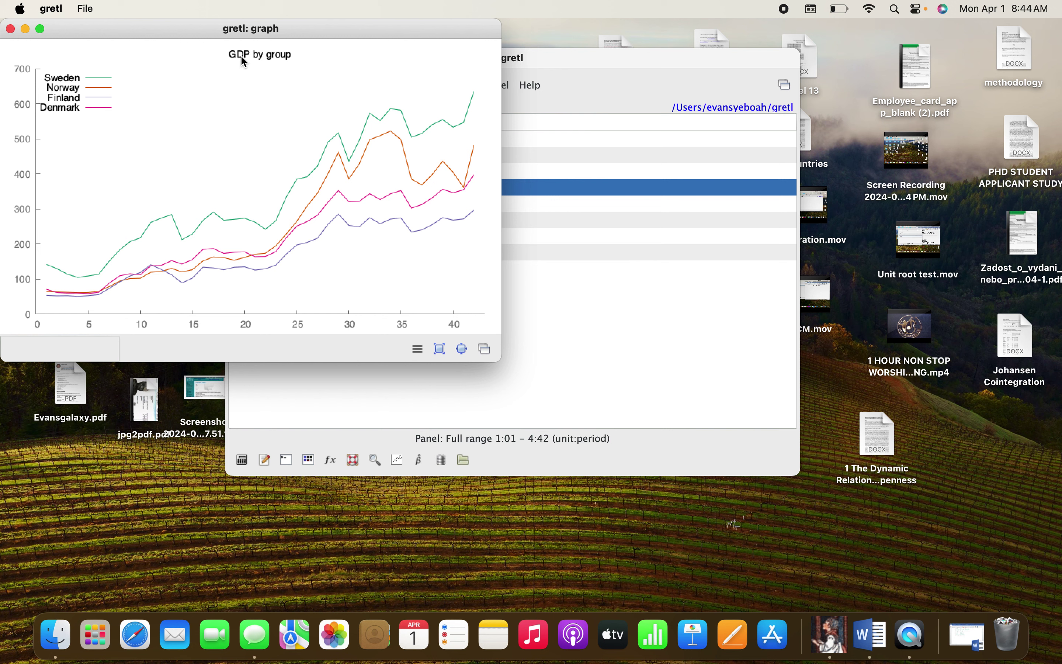
{"action": "left_click_drag", "start_coordinate": [228, 25], "coordinate": [269, 11]}
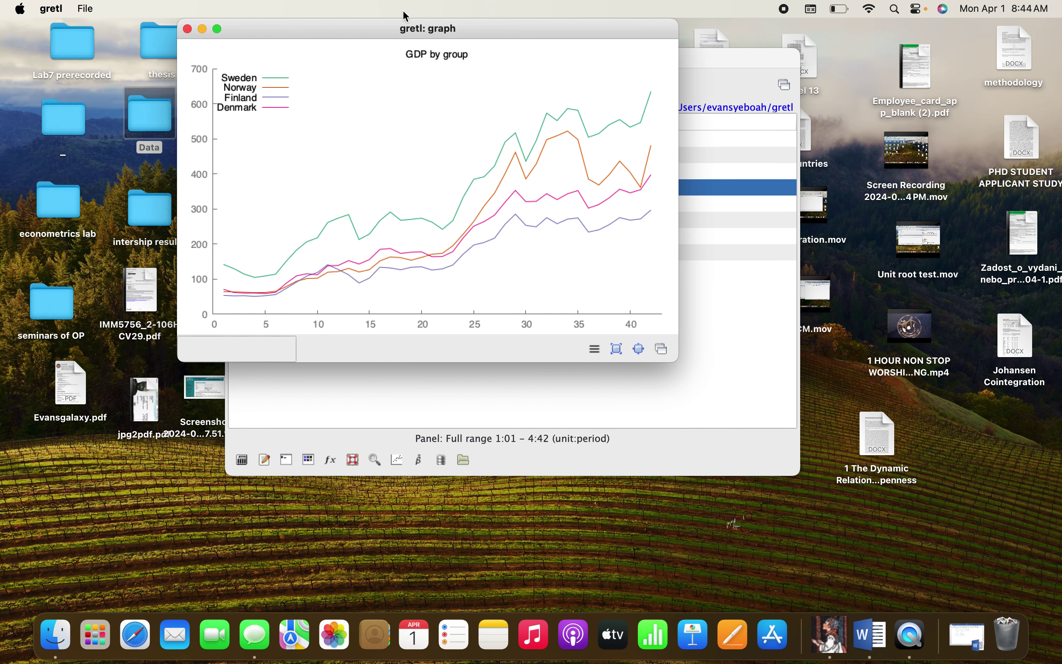
{"action": "left_click_drag", "start_coordinate": [408, 16], "coordinate": [424, 29]}
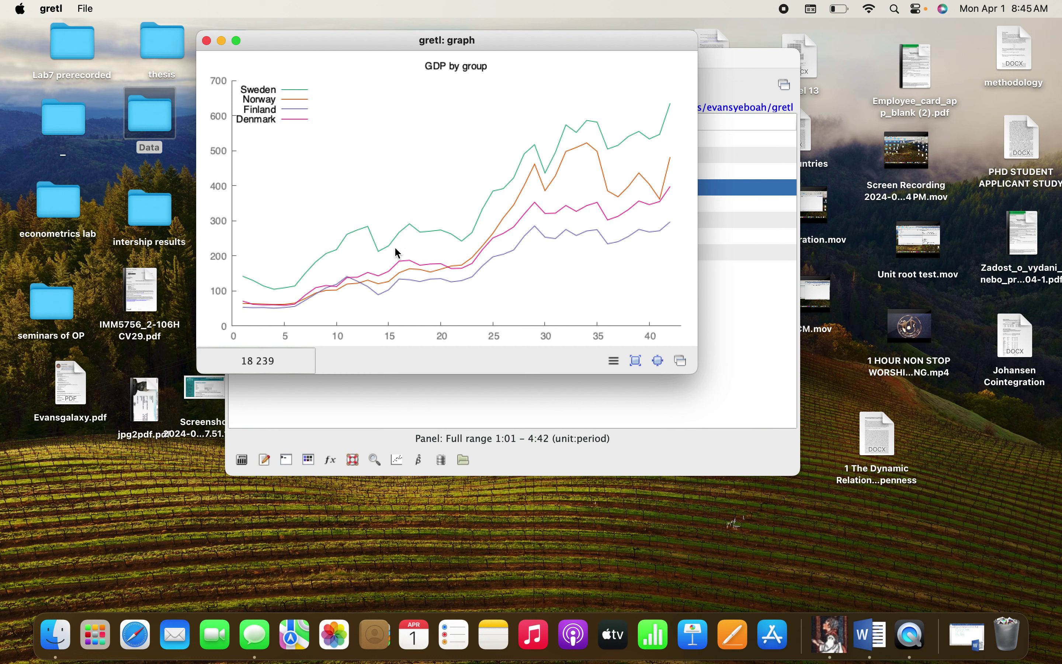
Turn on Show full border for the GDP by group graph.
{"action": "right_click", "coordinate": [385, 148]}
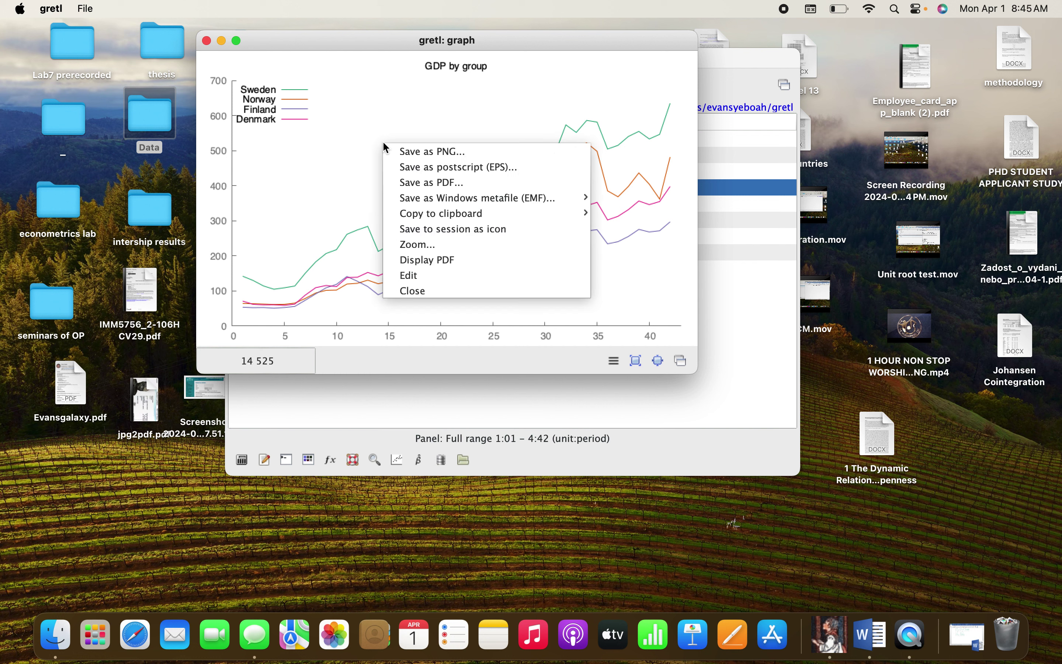
{"action": "left_click", "coordinate": [423, 276]}
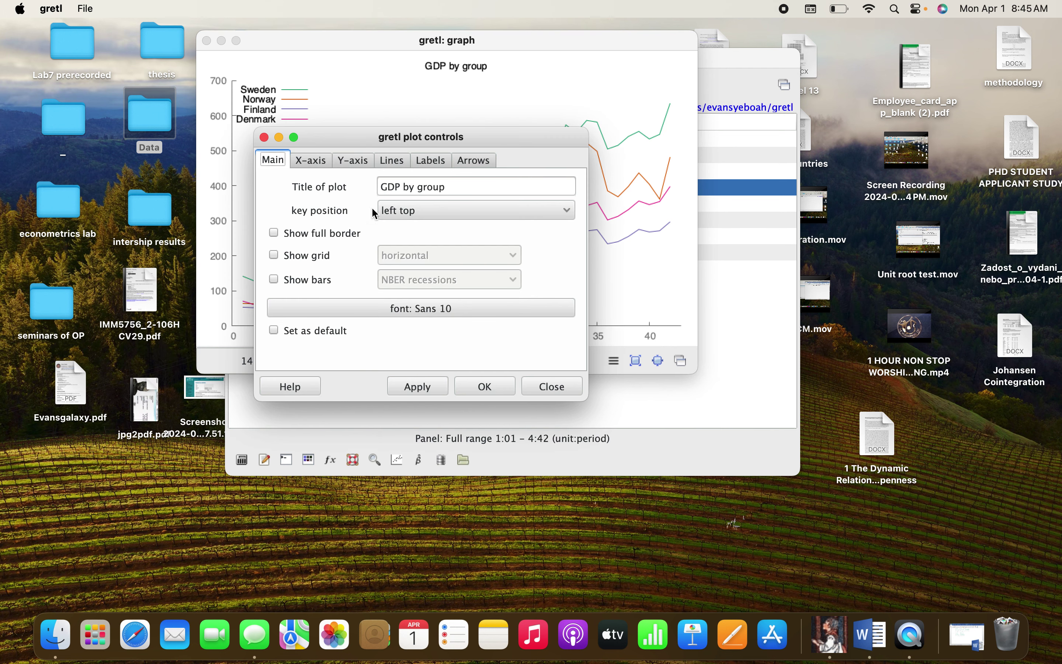
{"action": "left_click", "coordinate": [275, 233]}
{"action": "left_click", "coordinate": [416, 389]}
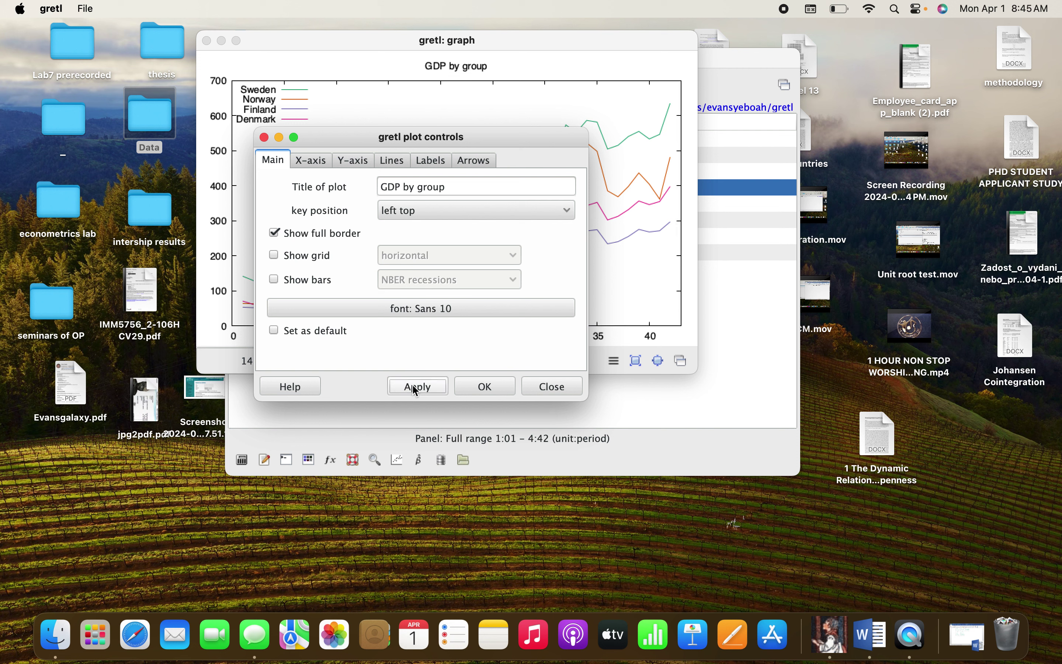
Set the Sweden and Norway lines to lines/points with point size 0.5.
{"action": "left_click", "coordinate": [401, 162]}
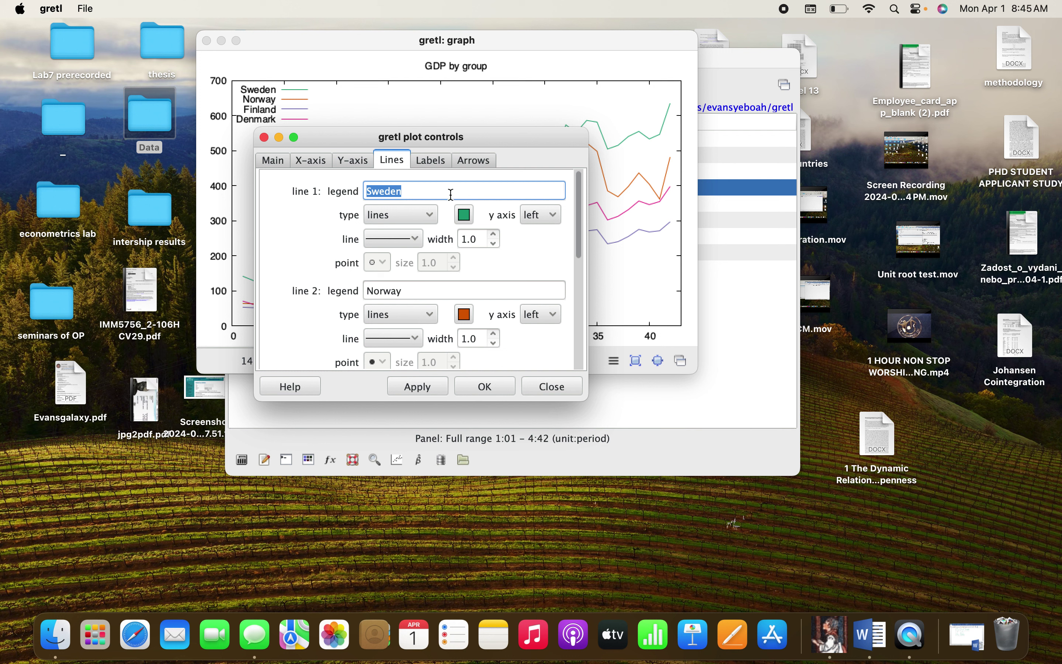
{"action": "left_click", "coordinate": [432, 218]}
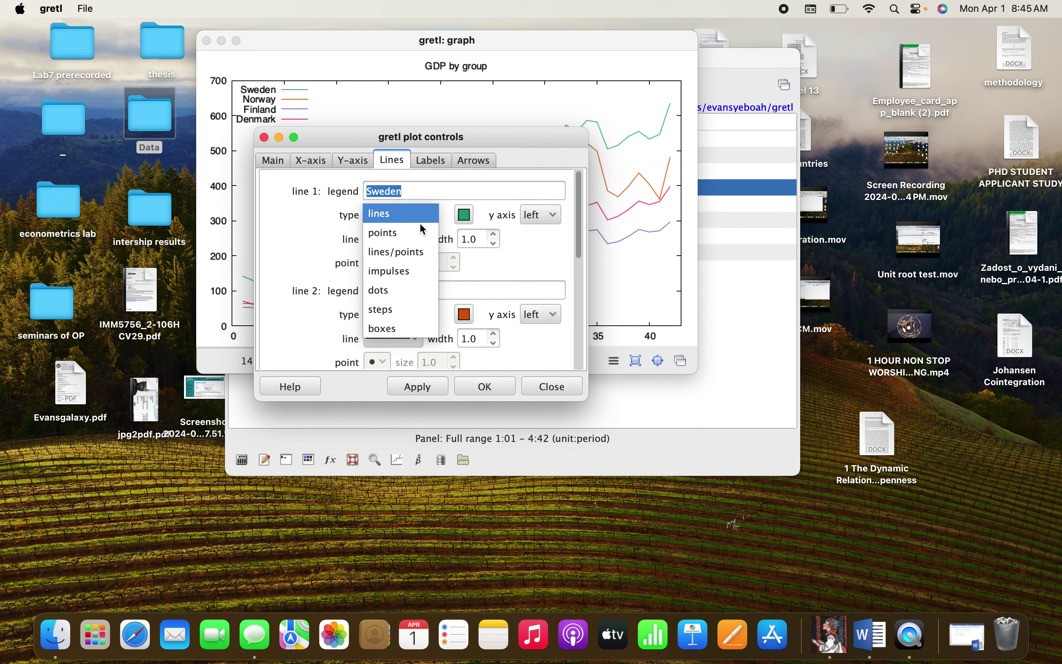
{"action": "left_click", "coordinate": [409, 255]}
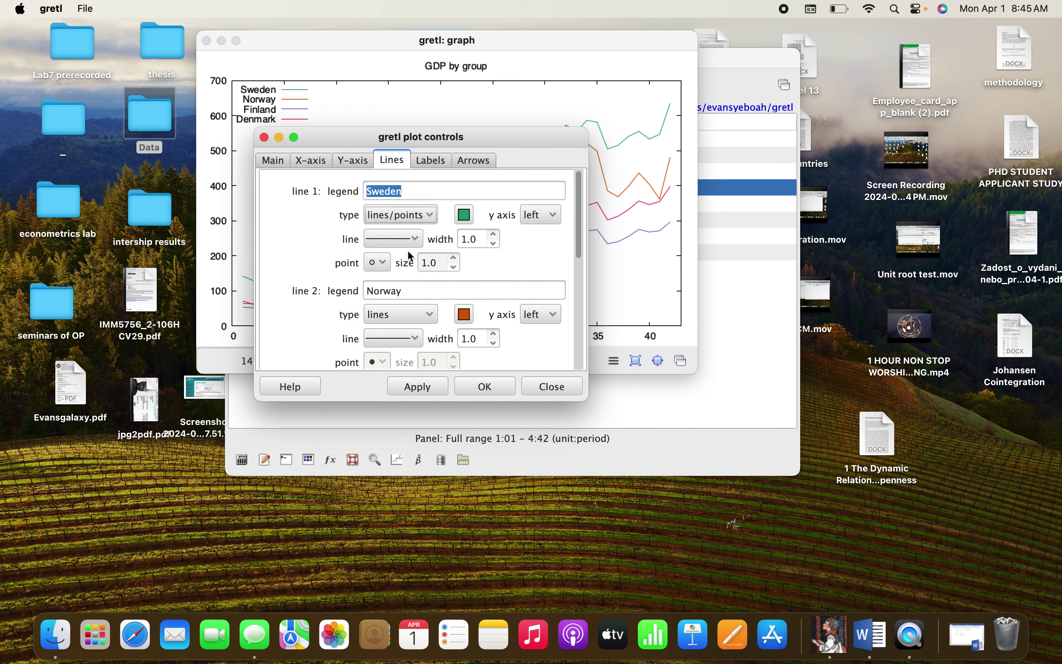
{"action": "left_click", "coordinate": [455, 267]}
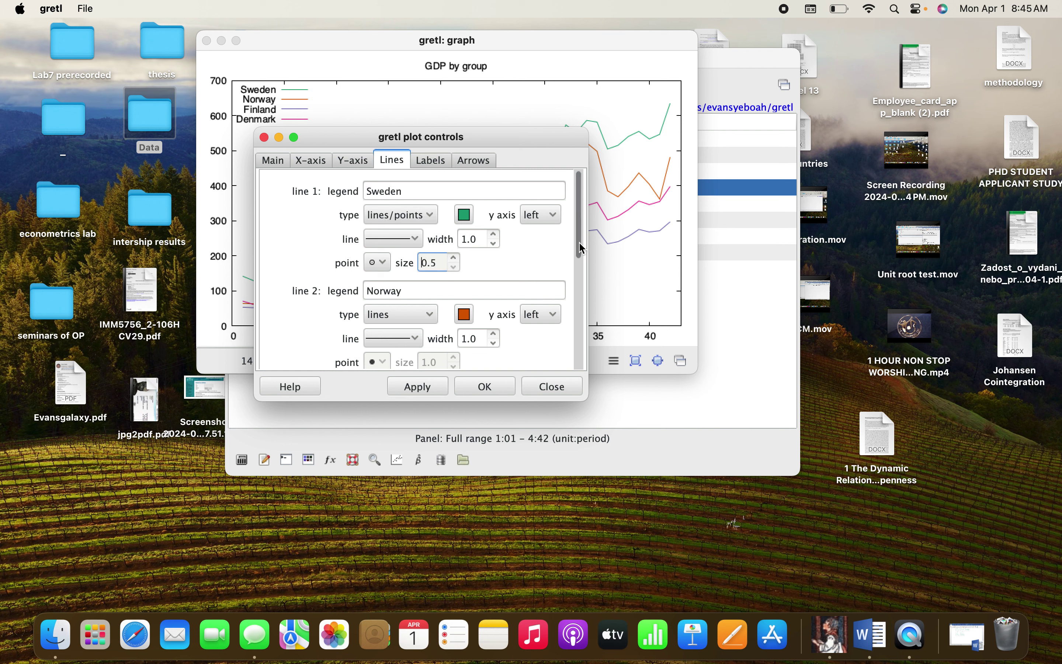
{"action": "left_click_drag", "start_coordinate": [582, 254], "coordinate": [584, 288]}
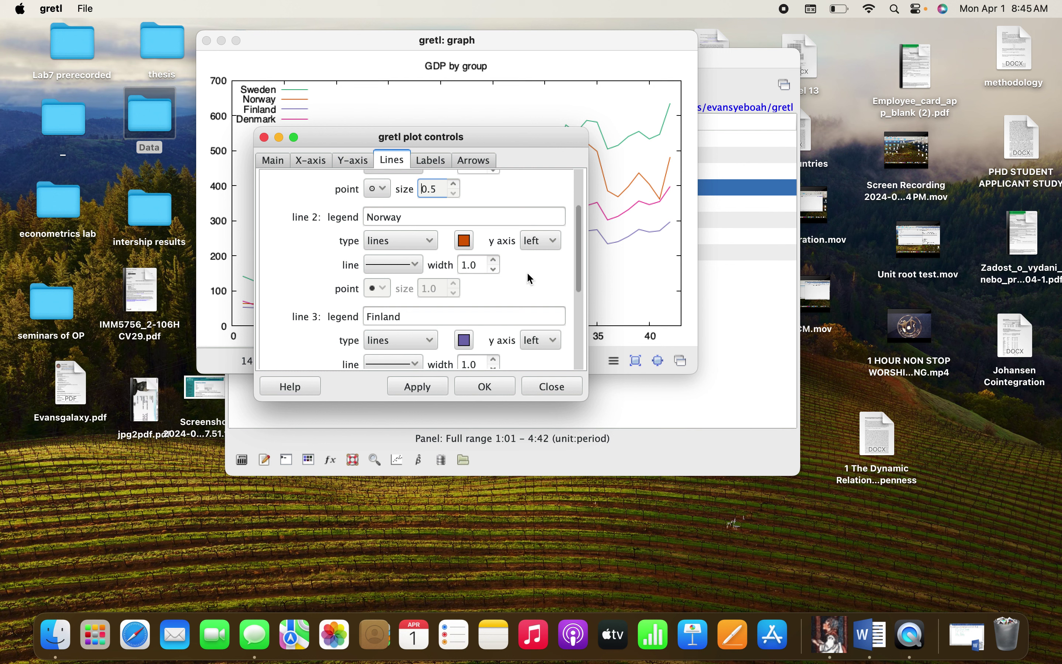
{"action": "left_click", "coordinate": [433, 242]}
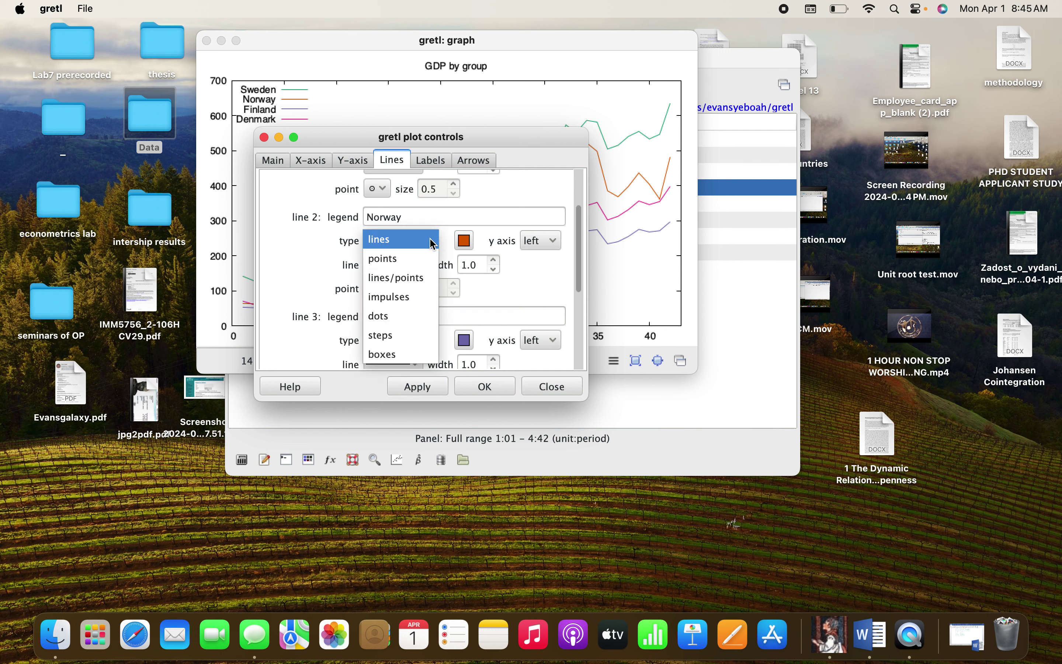
{"action": "left_click", "coordinate": [404, 285]}
{"action": "left_click", "coordinate": [455, 292]}
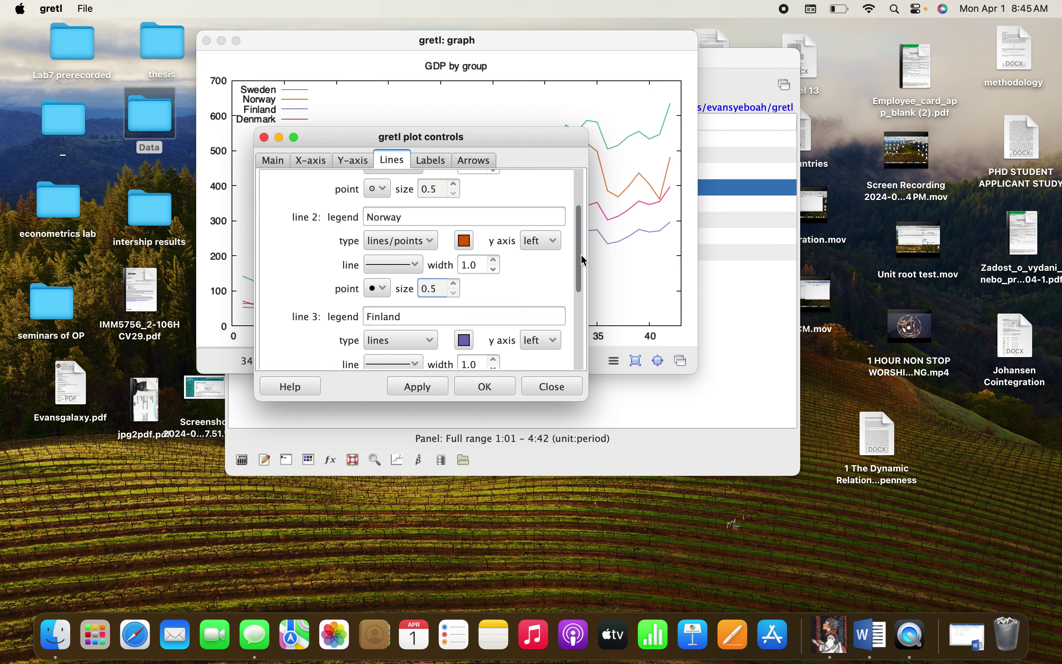
{"action": "scroll", "coordinate": [583, 268], "scroll_direction": "down", "scroll_amount": 1}
{"action": "scroll", "coordinate": [582, 281], "scroll_direction": "down", "scroll_amount": 5}
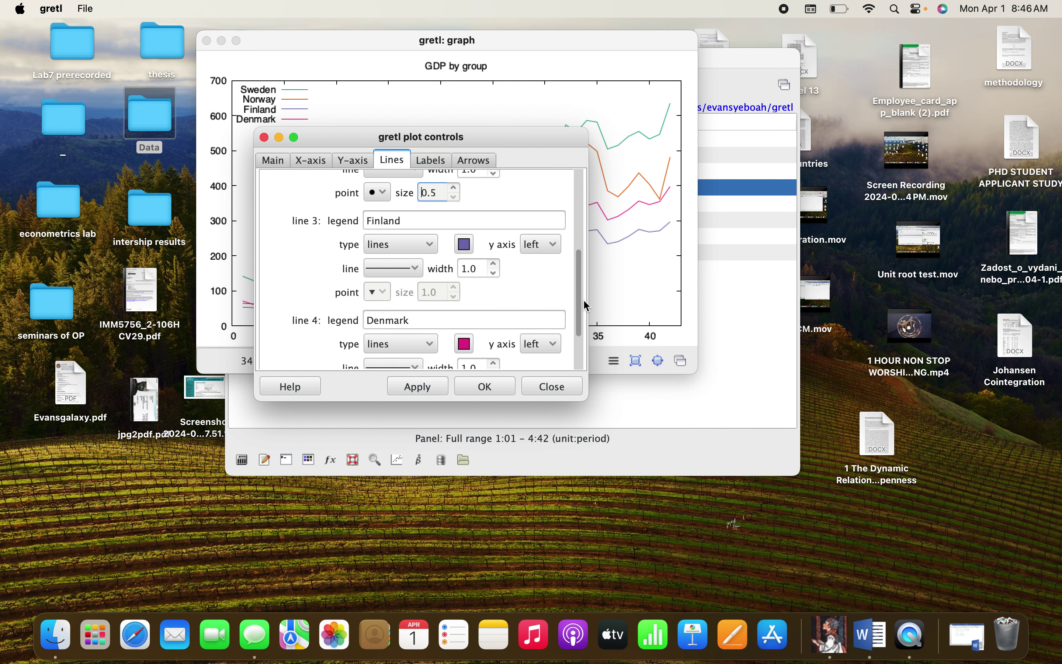
Set the Finland and Denmark lines to lines/points, size 0.5, and apply the changes.
{"action": "left_click", "coordinate": [428, 244]}
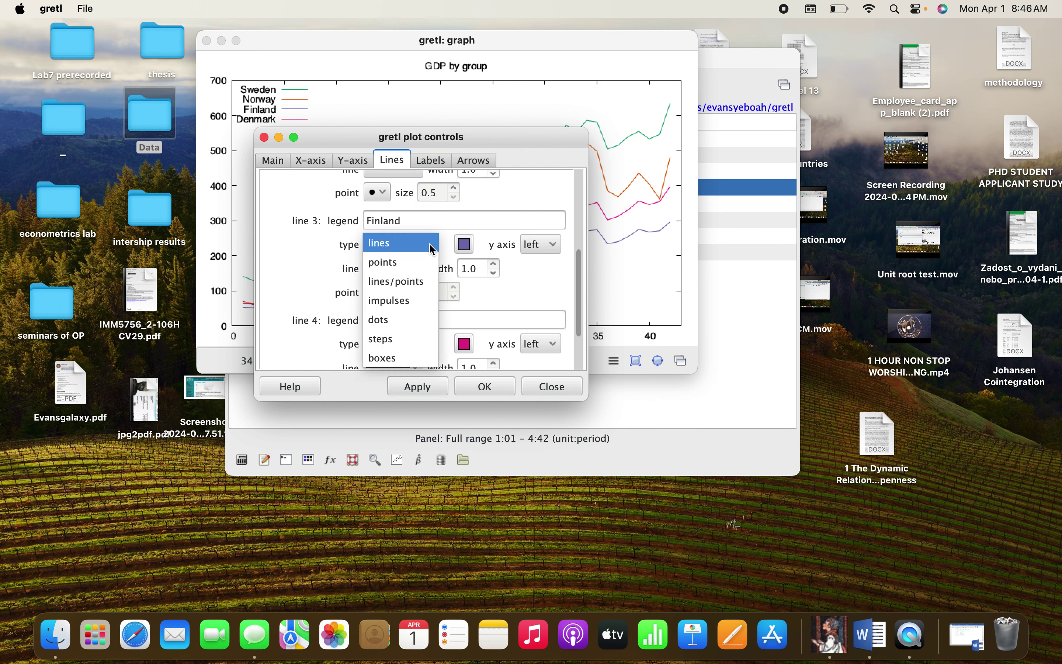
{"action": "left_click", "coordinate": [419, 288]}
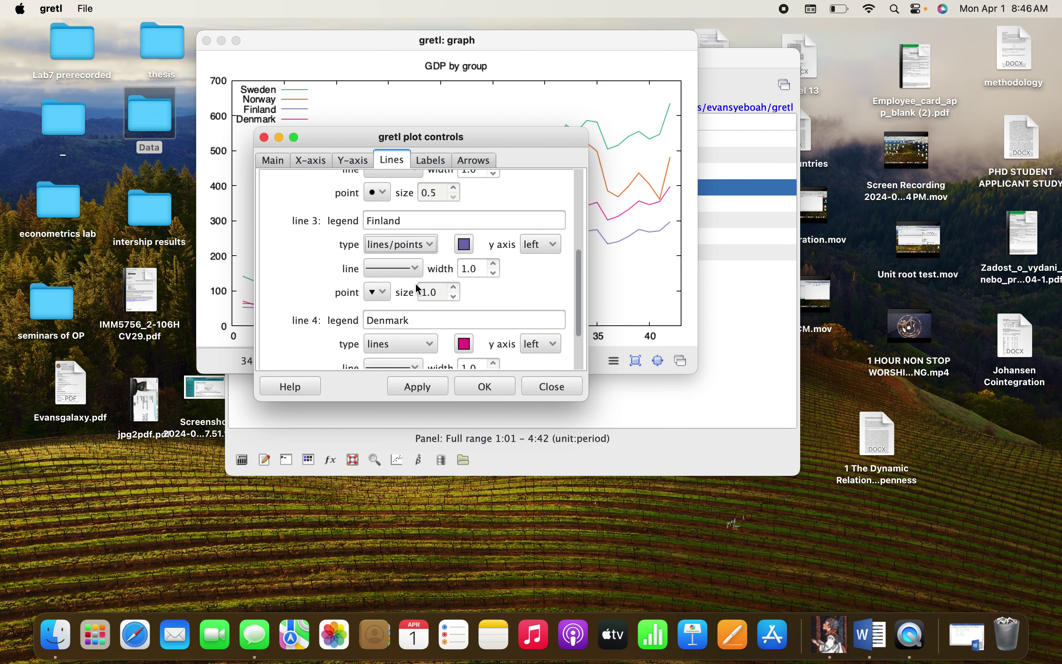
{"action": "left_click", "coordinate": [455, 297]}
{"action": "scroll", "coordinate": [580, 314], "scroll_direction": "down", "scroll_amount": 3}
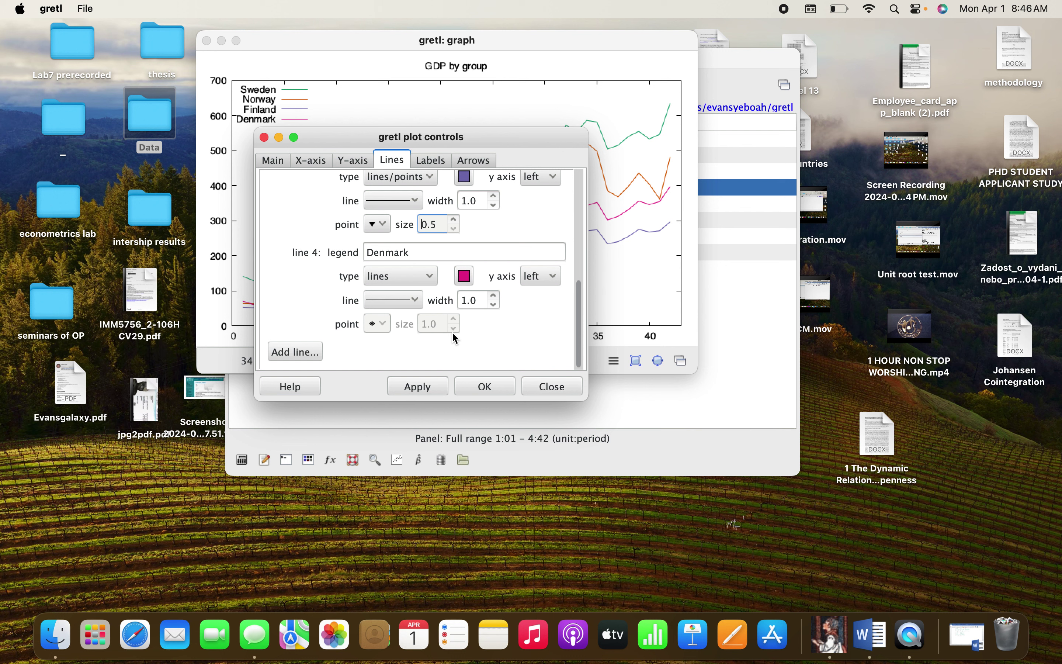
{"action": "left_click", "coordinate": [400, 276]}
{"action": "left_click", "coordinate": [395, 313]}
{"action": "left_click", "coordinate": [428, 277]}
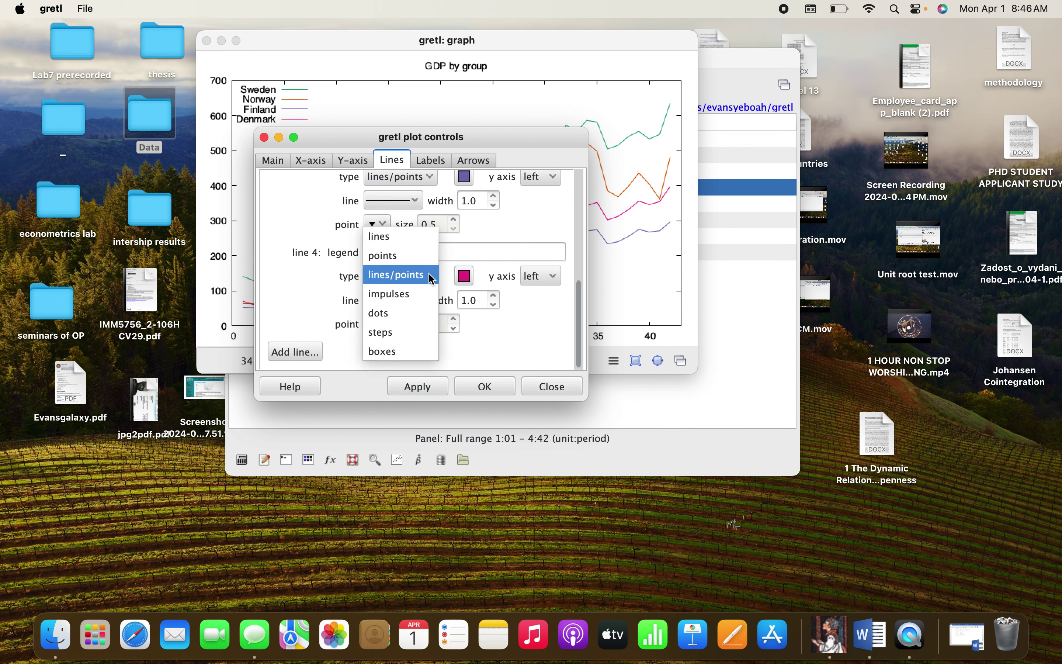
{"action": "left_click", "coordinate": [420, 277]}
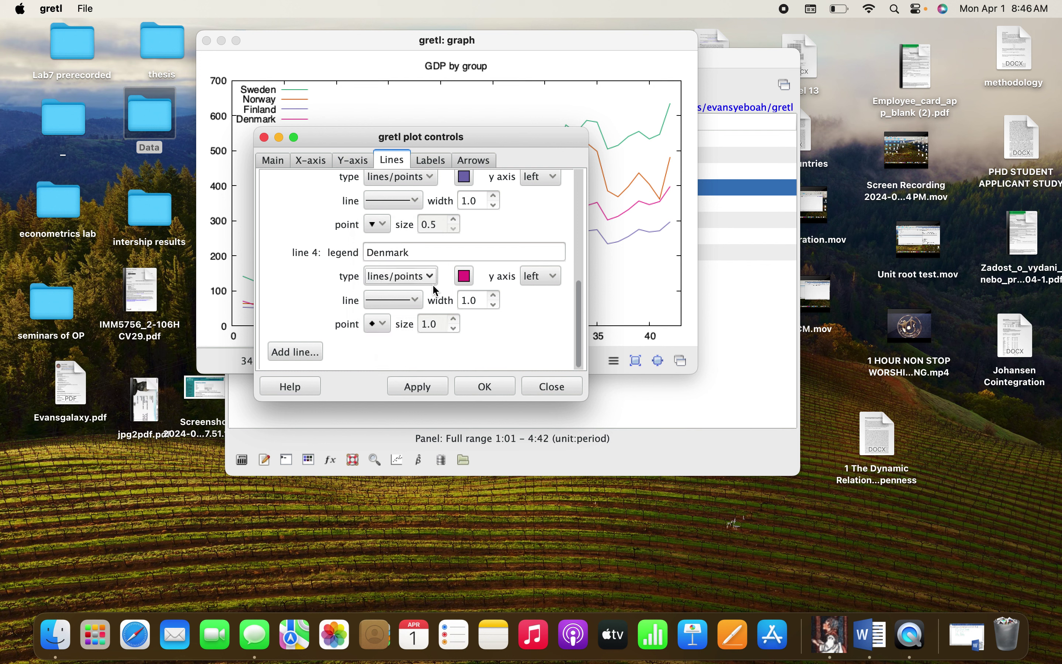
{"action": "left_click", "coordinate": [456, 330]}
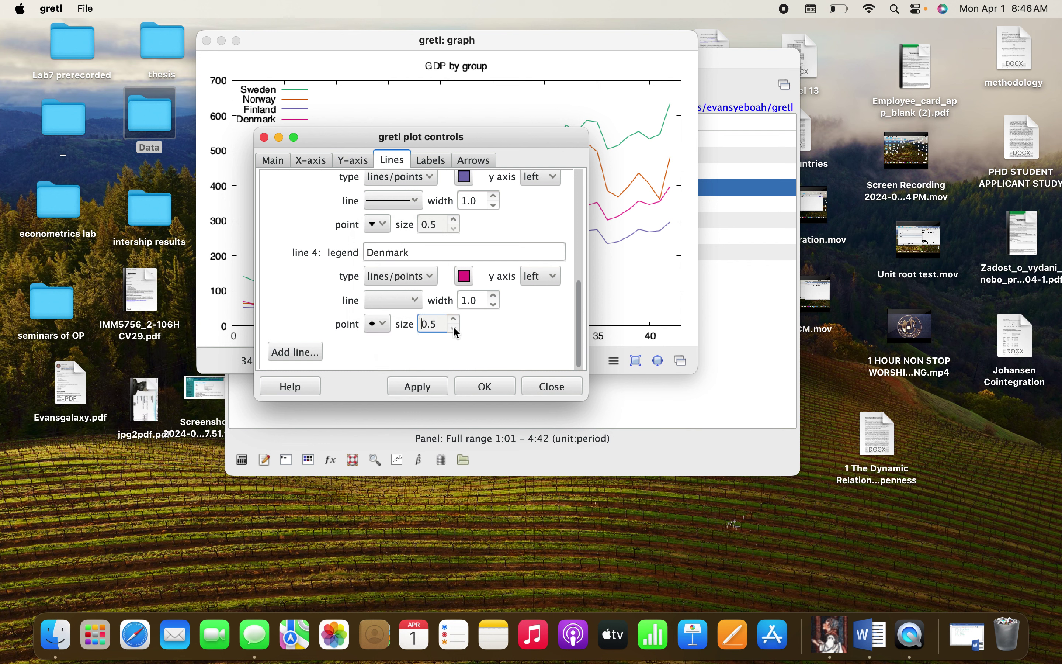
{"action": "left_click", "coordinate": [427, 387]}
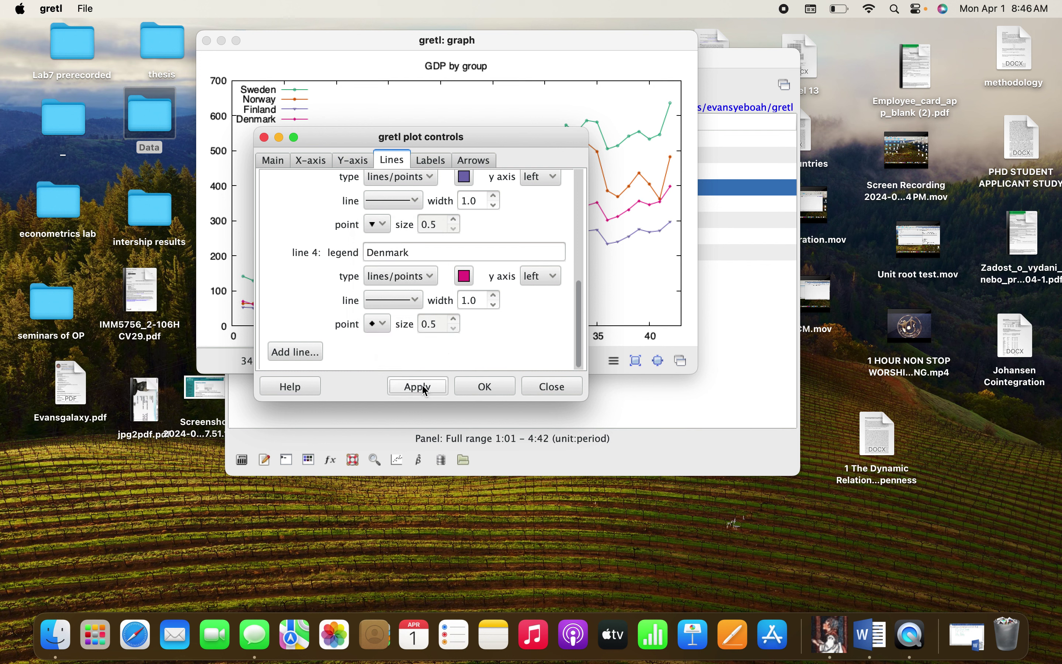
{"action": "left_click", "coordinate": [513, 392]}
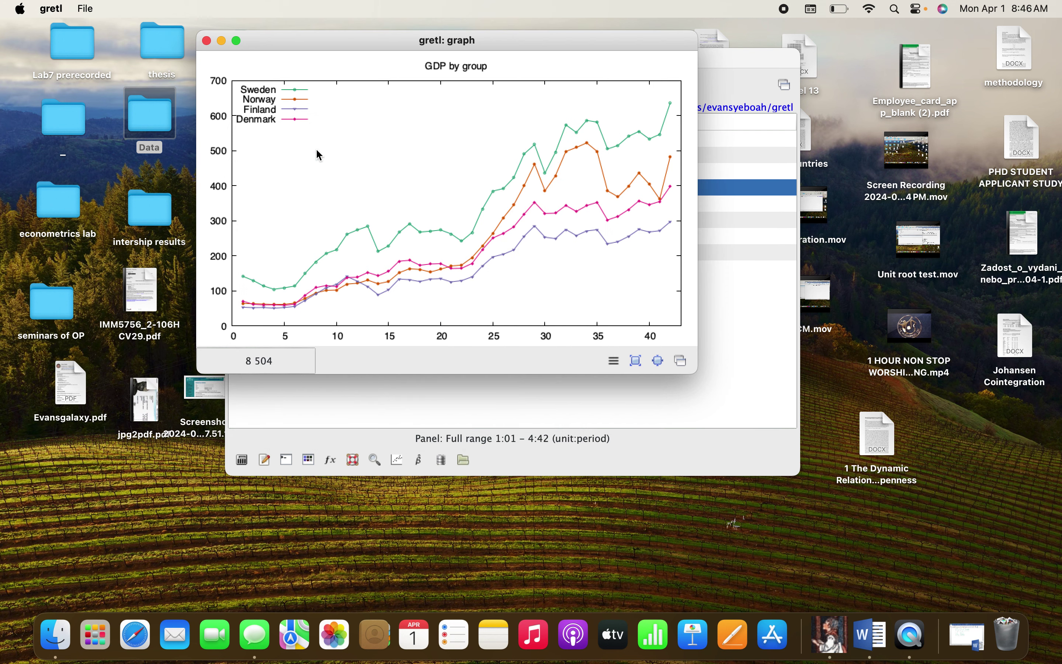
Copy the styled GDP by group graph to the clipboard in colour.
{"action": "right_click", "coordinate": [319, 155]}
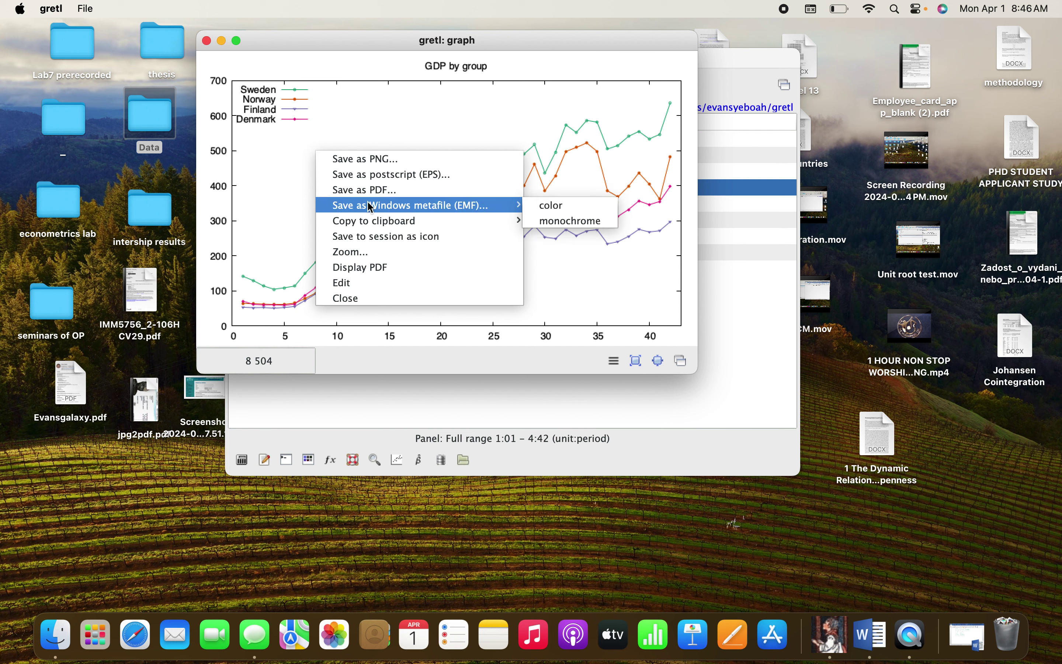
{"action": "mouse_move", "coordinate": [374, 223]}
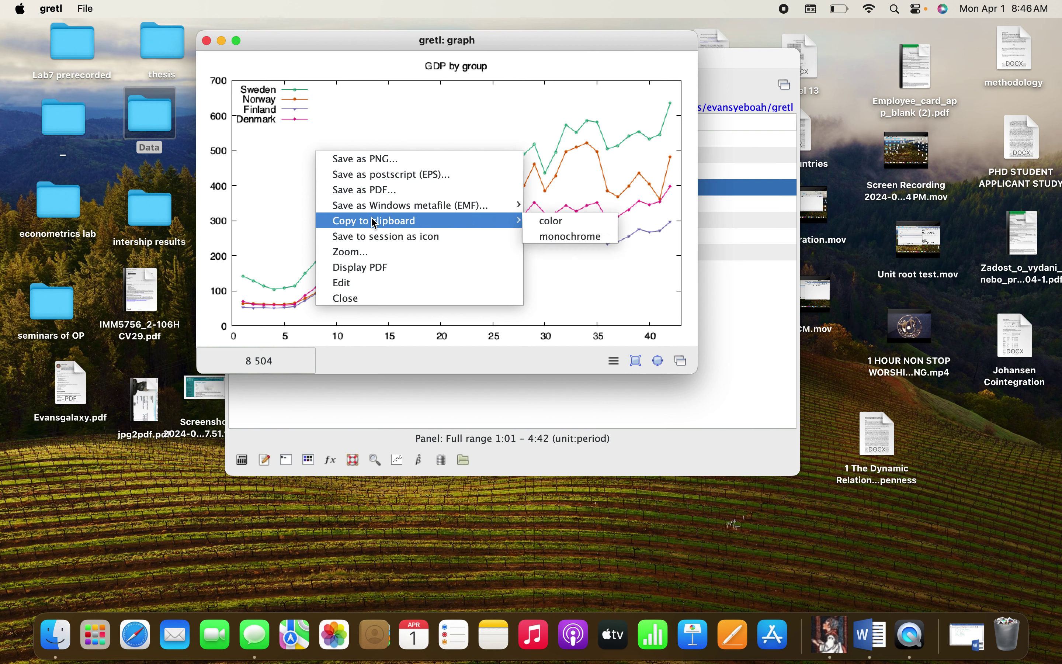
{"action": "left_click", "coordinate": [591, 228]}
{"action": "left_click", "coordinate": [965, 639]}
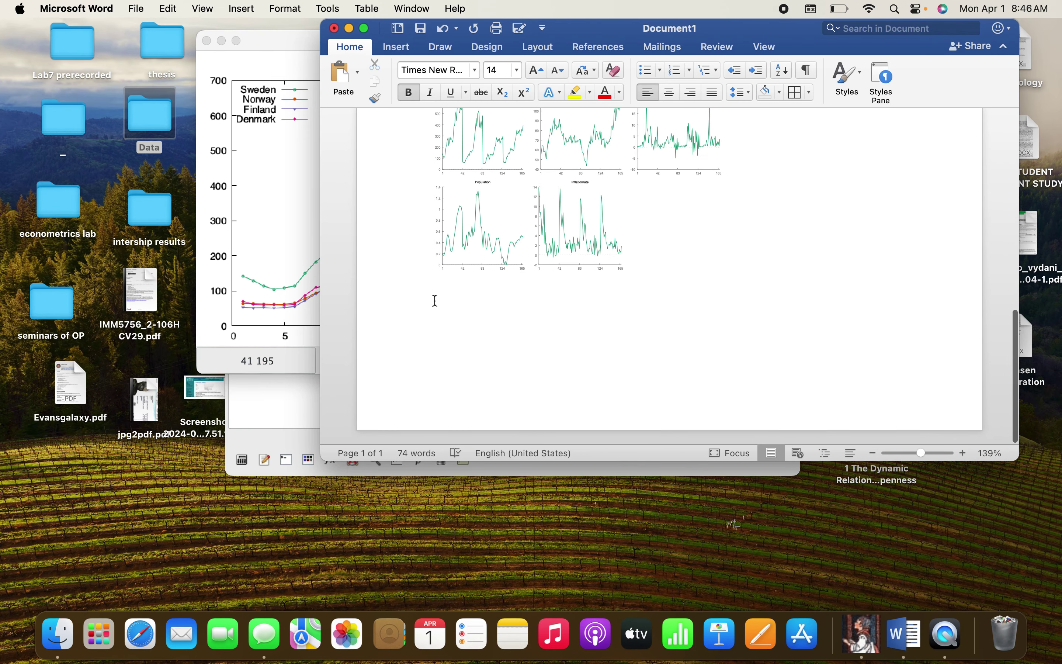
Paste the GDP by group chart into Word and drag its right and bottom edges outward.
{"action": "right_click", "coordinate": [435, 300]}
{"action": "left_click", "coordinate": [453, 343]}
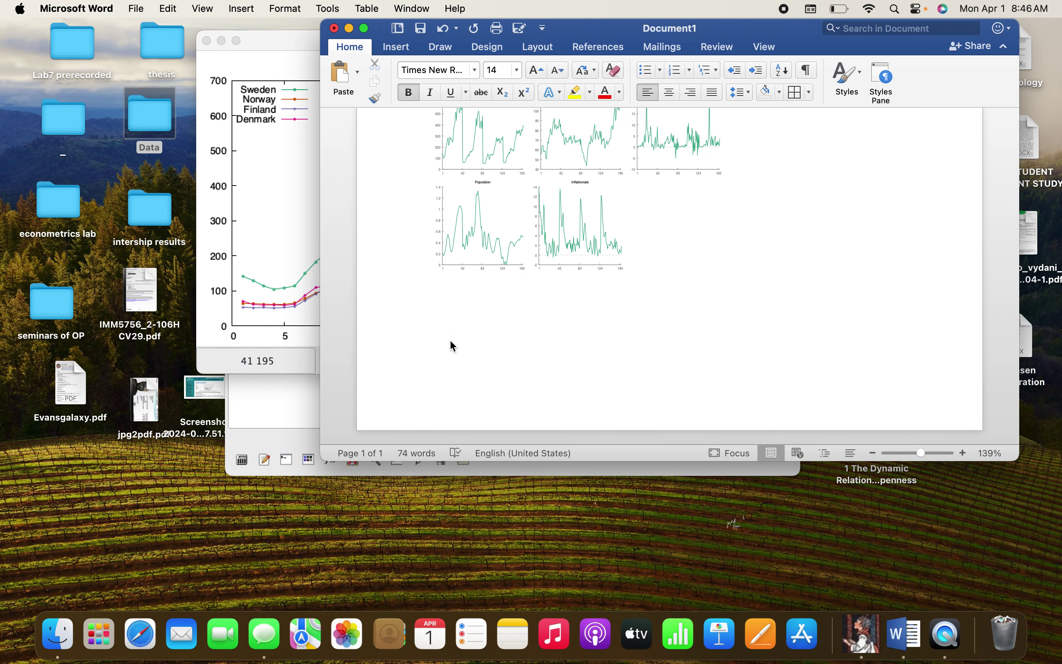
{"action": "scroll", "coordinate": [460, 325], "scroll_direction": "down", "scroll_amount": 5}
{"action": "left_click", "coordinate": [503, 206]}
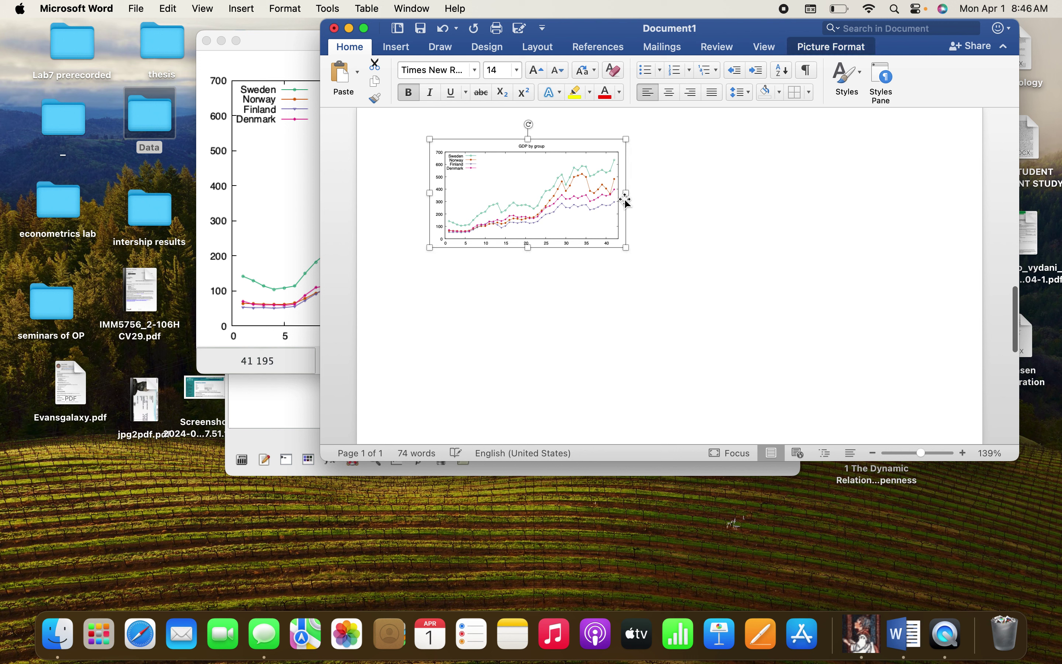
{"action": "left_click_drag", "start_coordinate": [626, 193], "coordinate": [689, 197]}
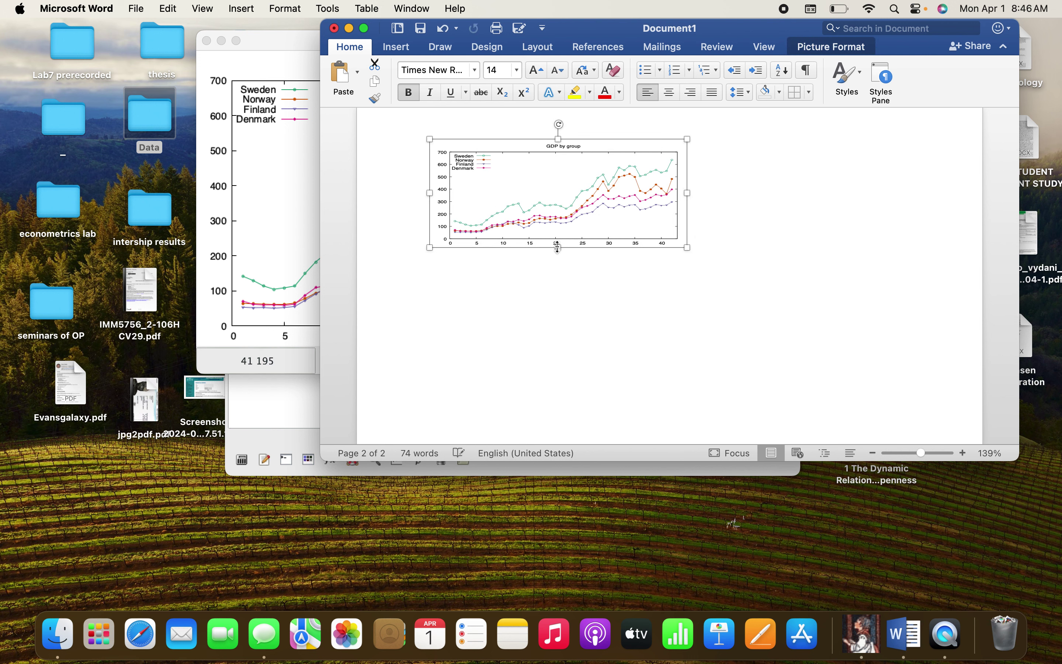
{"action": "left_click_drag", "start_coordinate": [558, 247], "coordinate": [559, 340]}
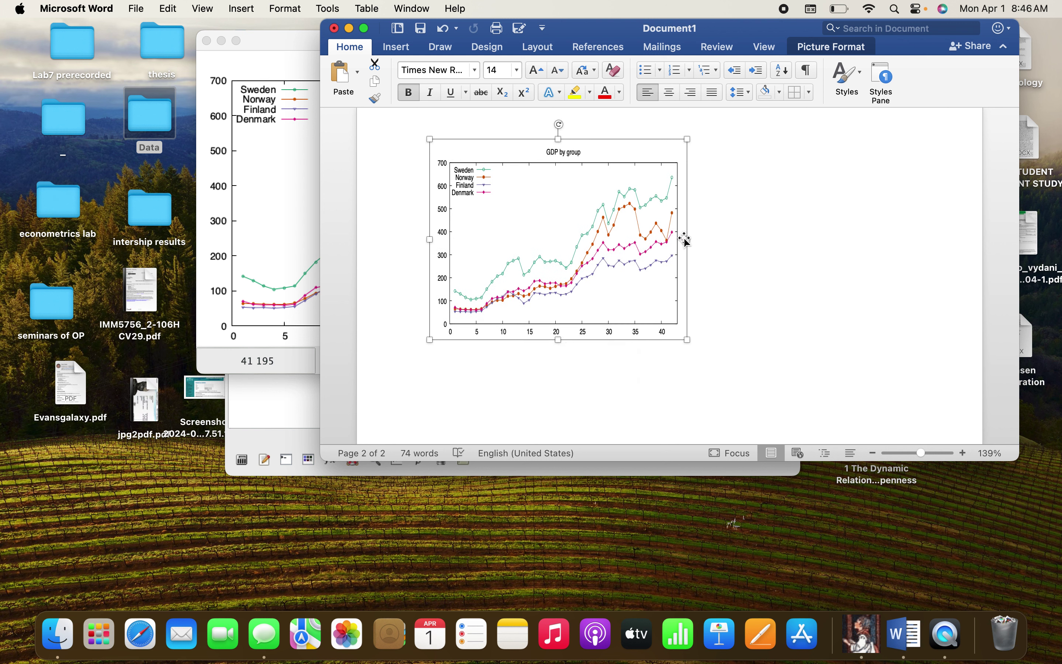
{"action": "left_click_drag", "start_coordinate": [688, 238], "coordinate": [728, 238]}
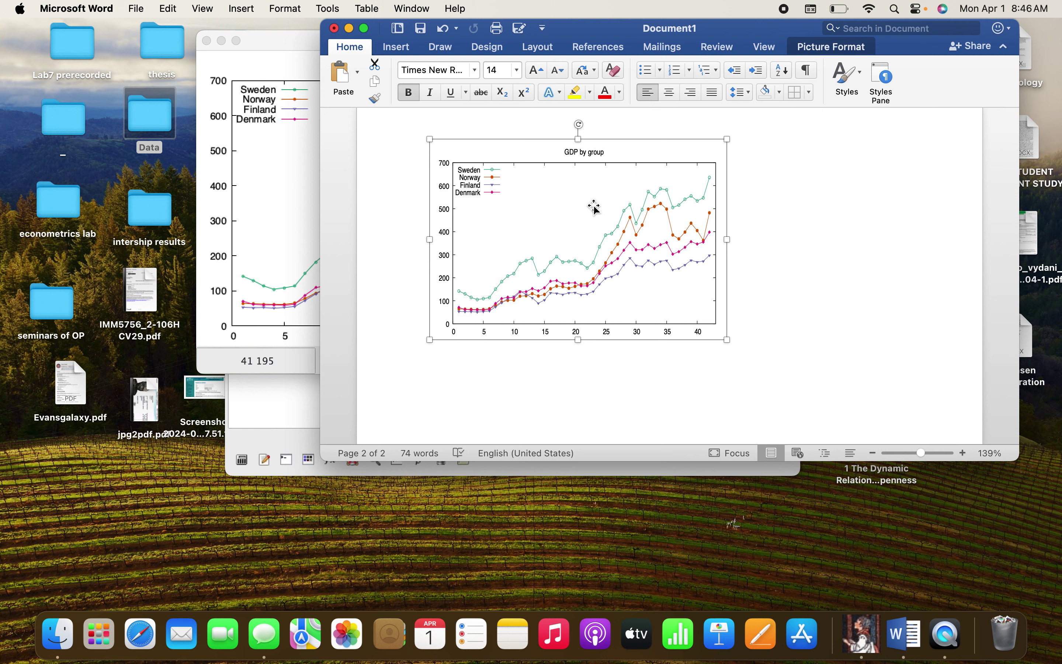
{"action": "left_click", "coordinate": [250, 233]}
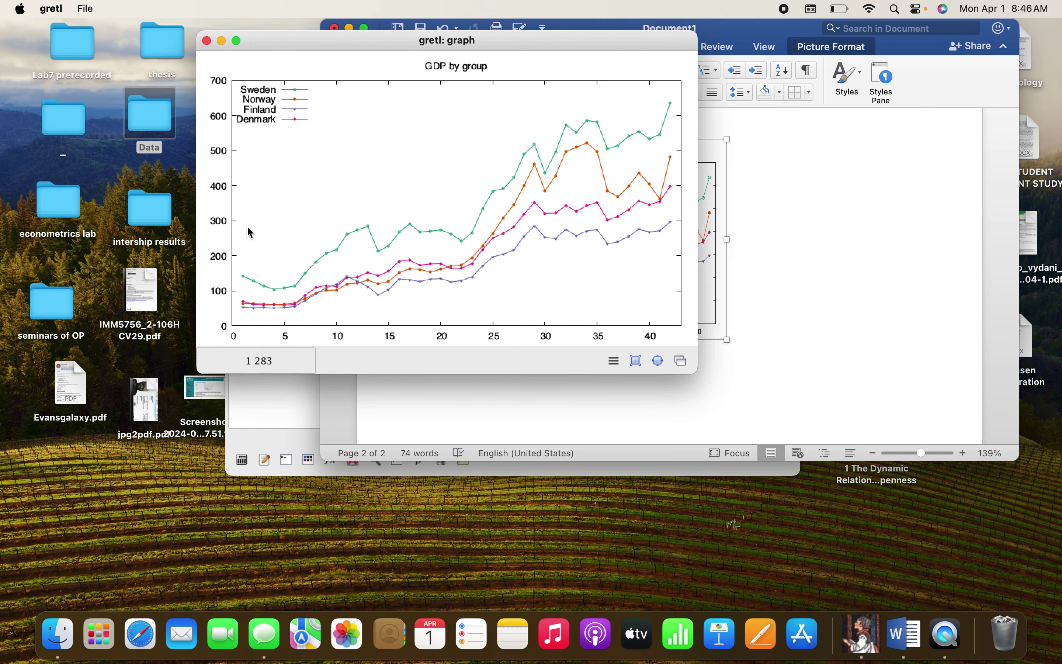
Draw a TradeOpeness panel plot with Sweden, Norway, Finland and Denmark overlaid.
{"action": "left_click", "coordinate": [207, 41]}
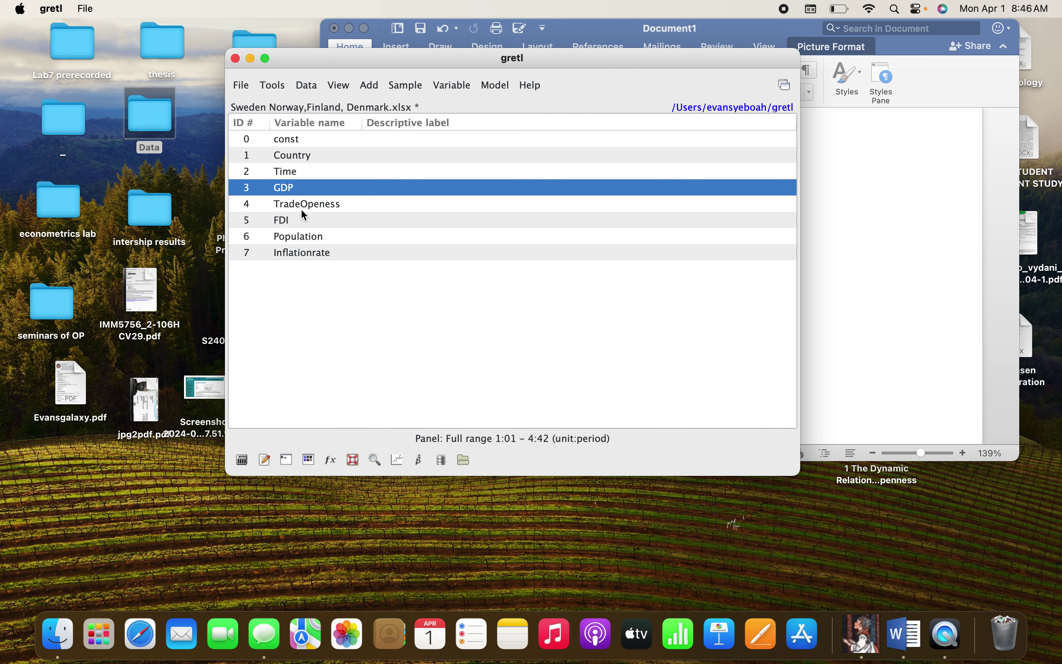
{"action": "left_click", "coordinate": [314, 207]}
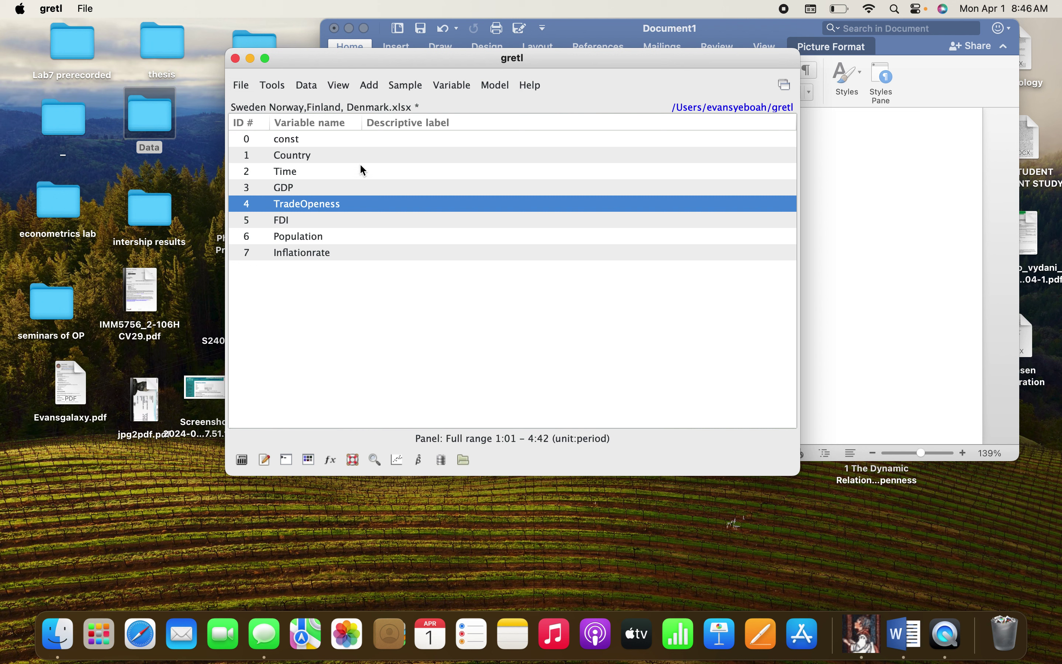
{"action": "left_click", "coordinate": [457, 85]}
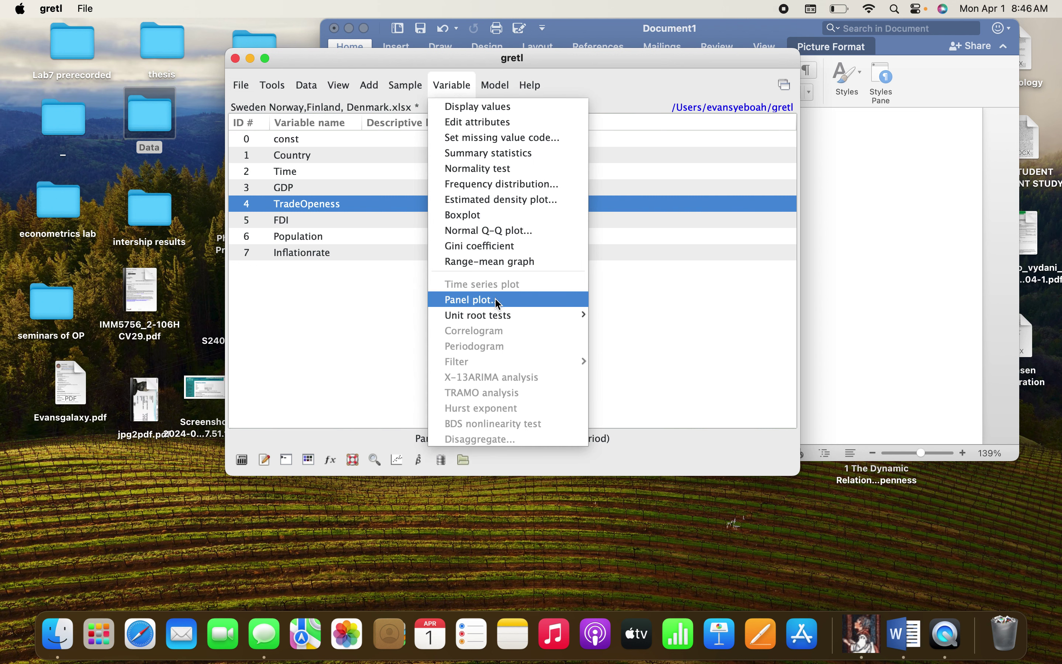
{"action": "left_click", "coordinate": [535, 300]}
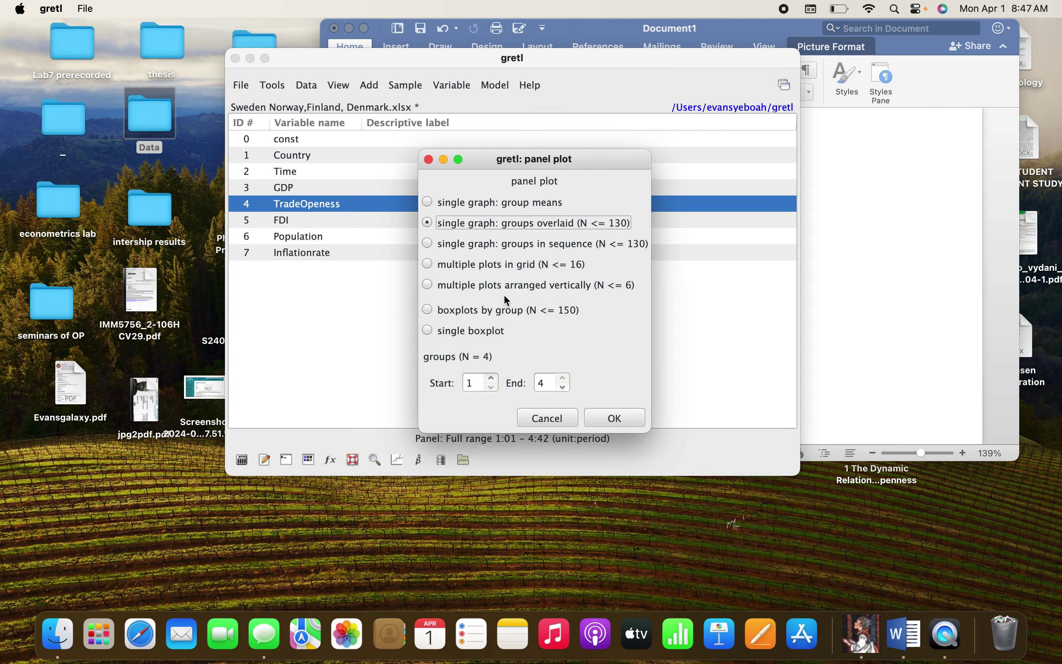
{"action": "left_click", "coordinate": [612, 418]}
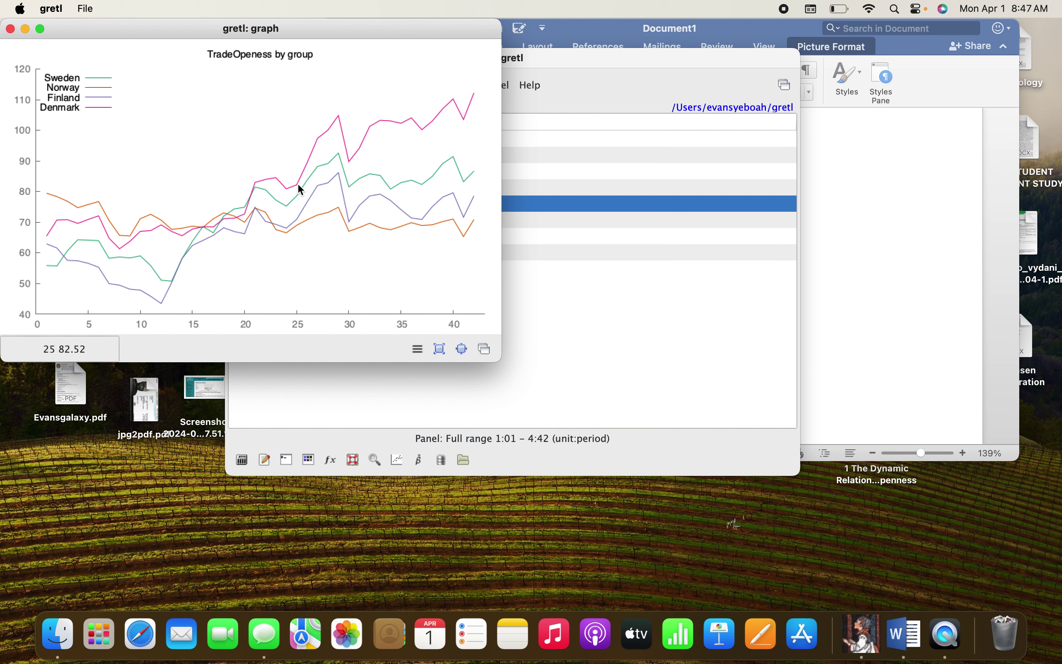
Turn on a full border around the TradeOpeness by group plot.
{"action": "right_click", "coordinate": [268, 157]}
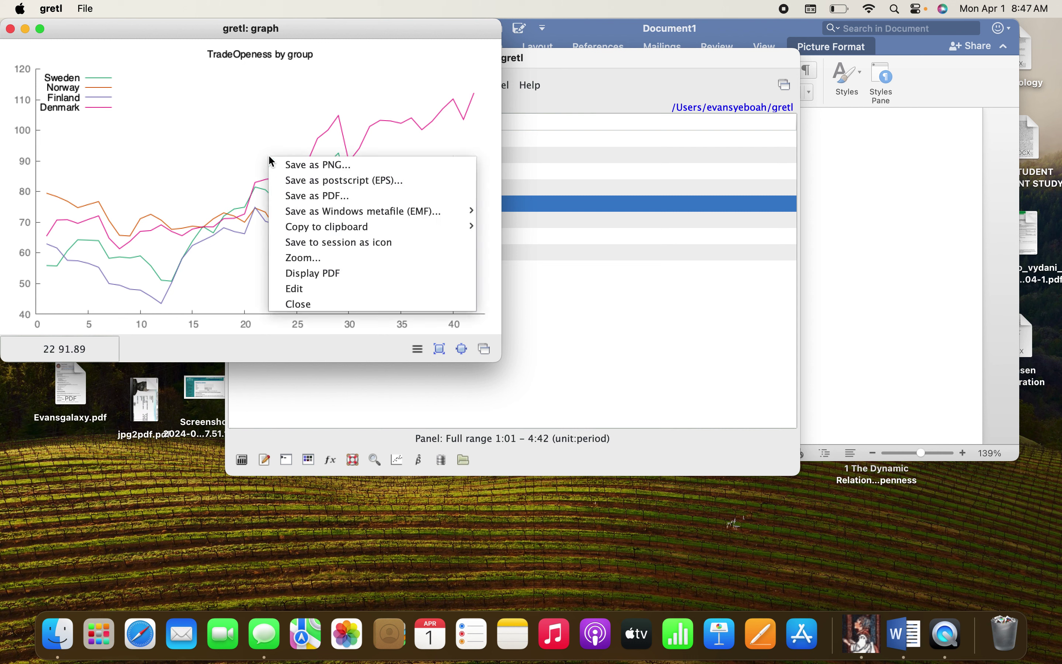
{"action": "left_click", "coordinate": [296, 289]}
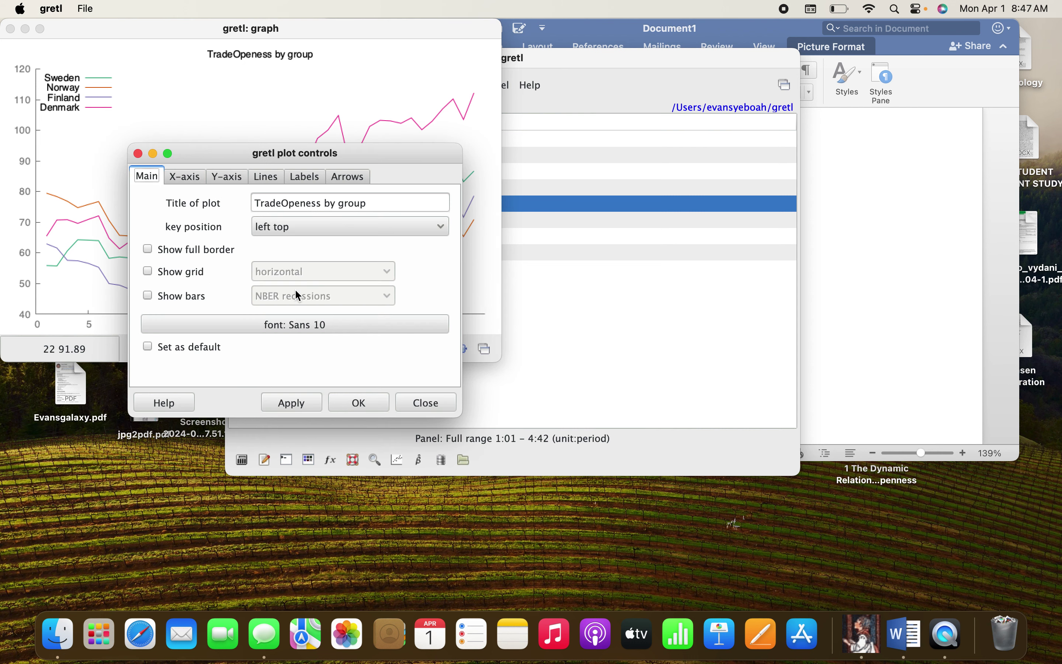
{"action": "left_click", "coordinate": [148, 251]}
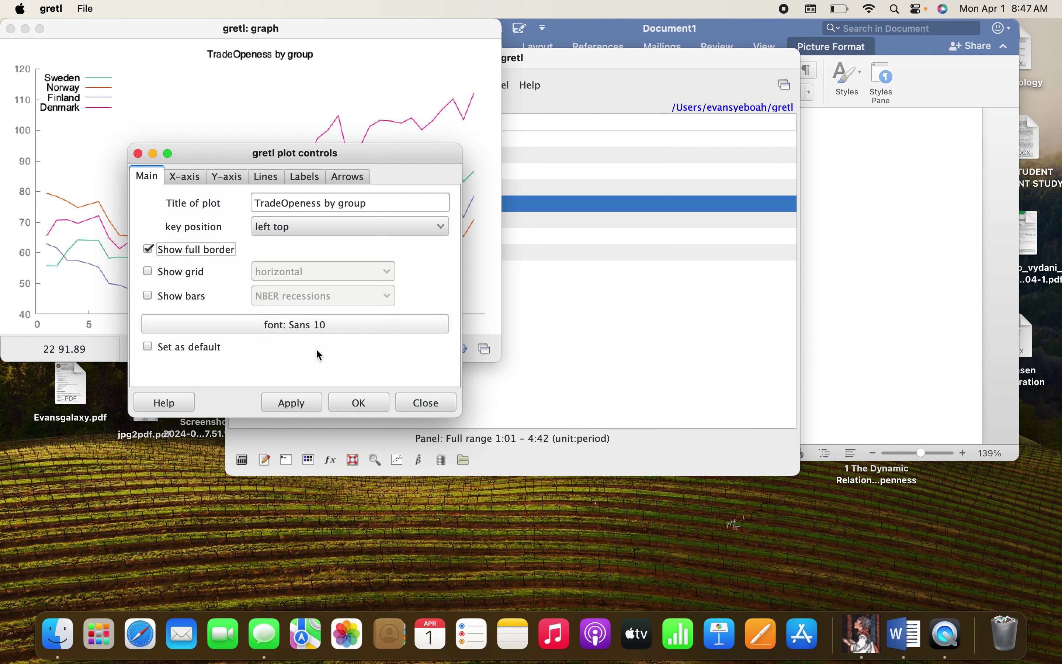
{"action": "left_click", "coordinate": [298, 407]}
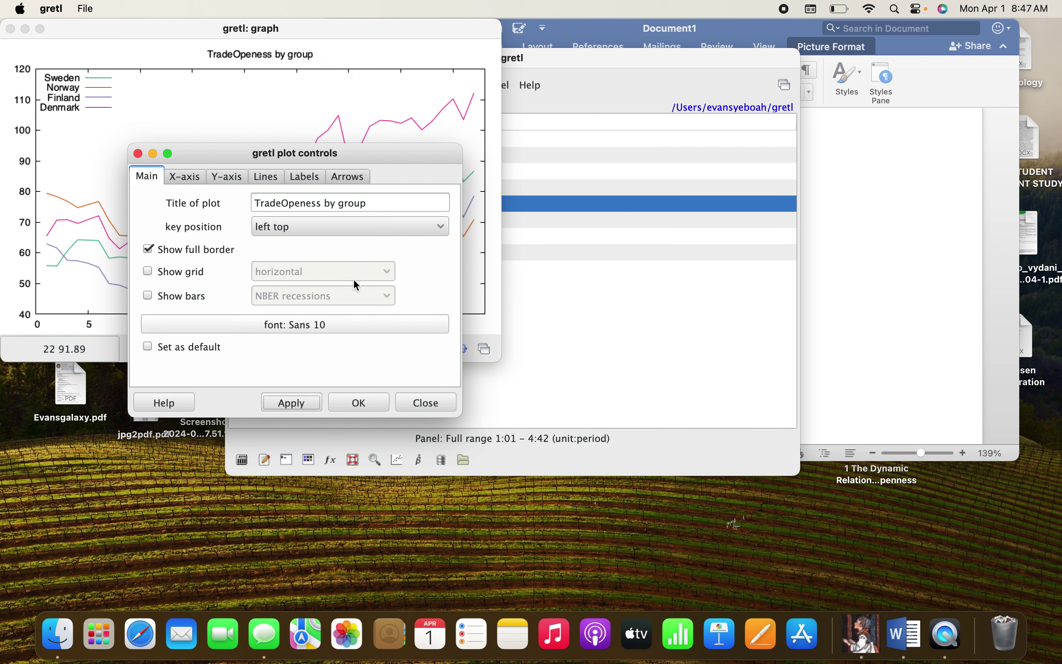
Draw the Sweden and Norway series as lines with points of size 0.5.
{"action": "left_click", "coordinate": [267, 178]}
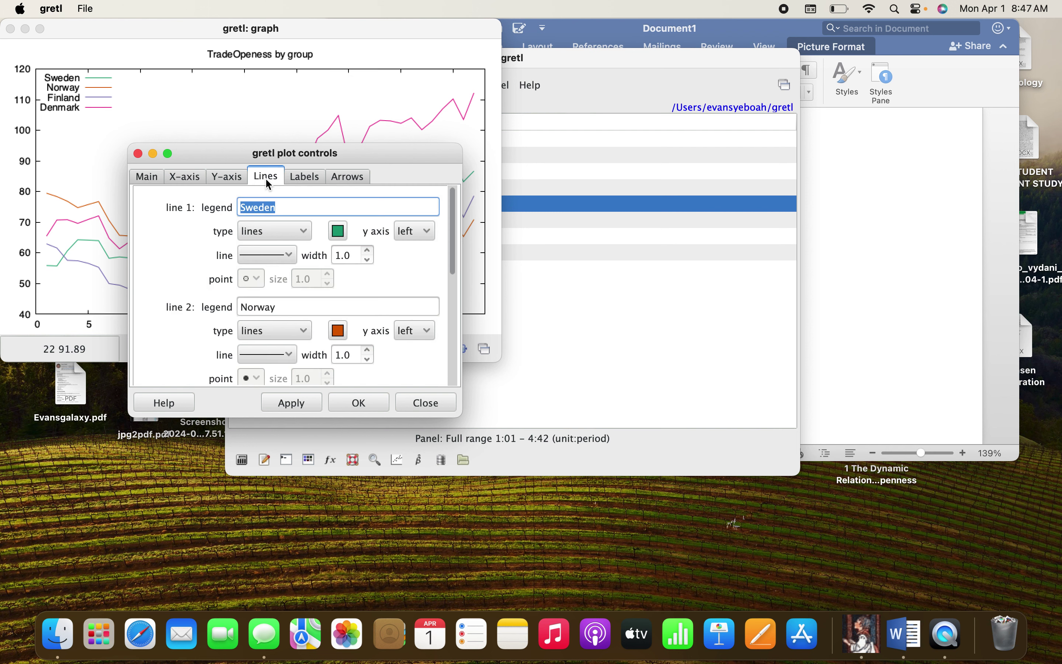
{"action": "left_click", "coordinate": [302, 233]}
{"action": "left_click", "coordinate": [290, 269]}
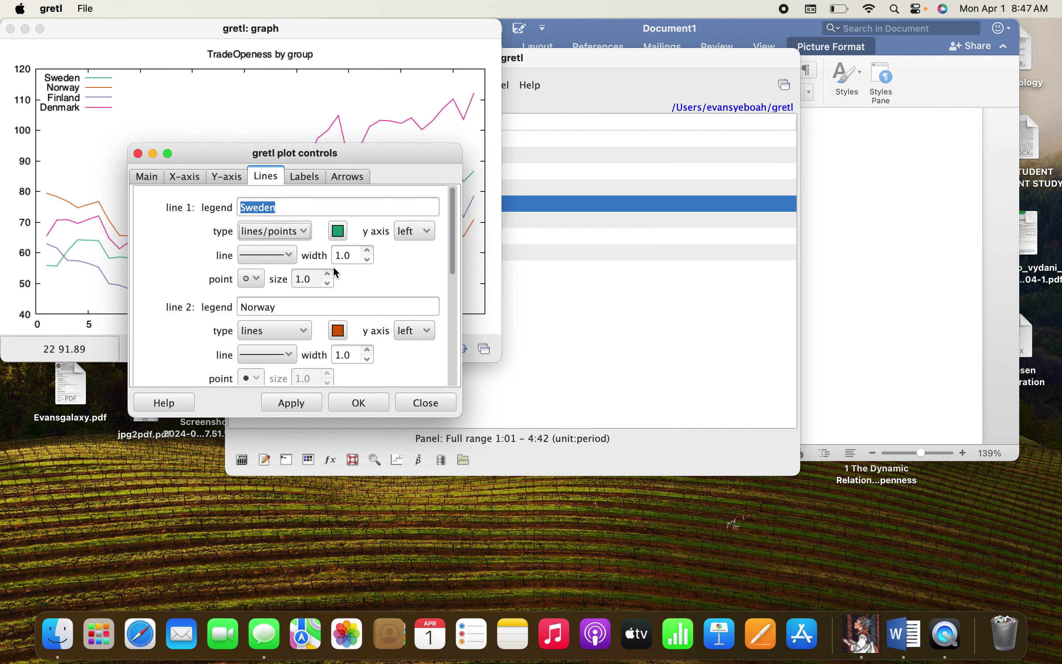
{"action": "left_click", "coordinate": [332, 286]}
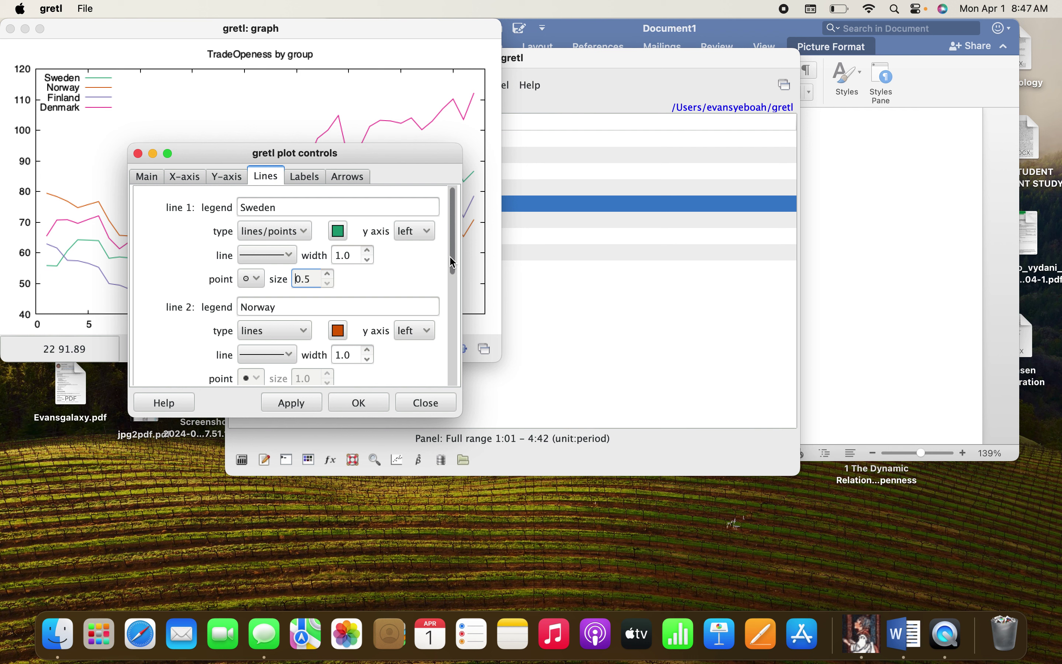
{"action": "left_click_drag", "start_coordinate": [454, 263], "coordinate": [464, 293]}
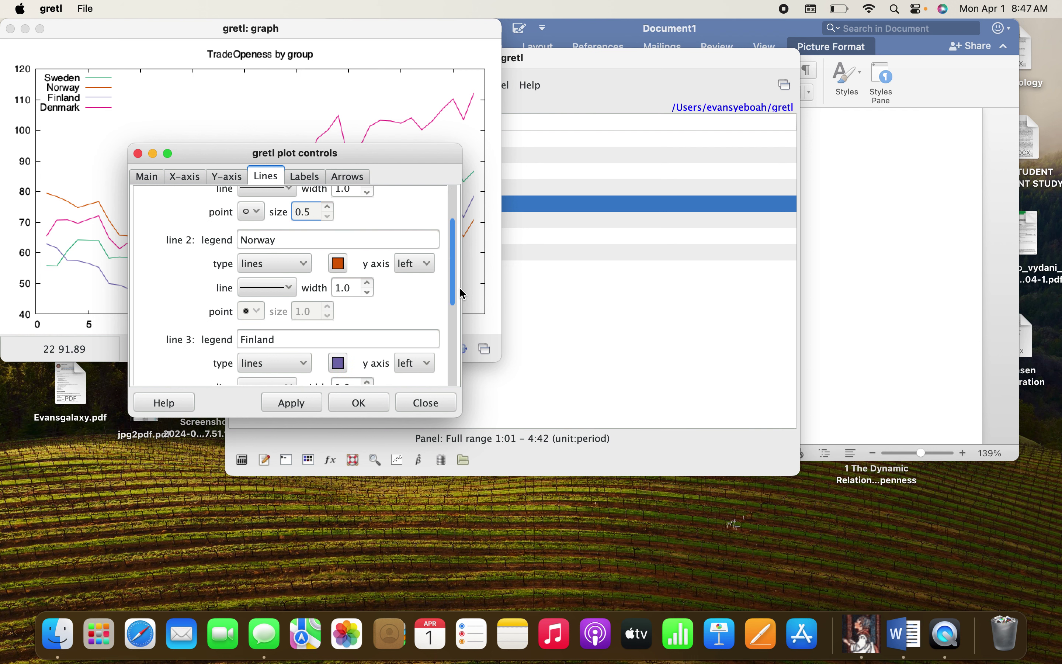
{"action": "left_click", "coordinate": [304, 268]}
{"action": "left_click", "coordinate": [302, 305]}
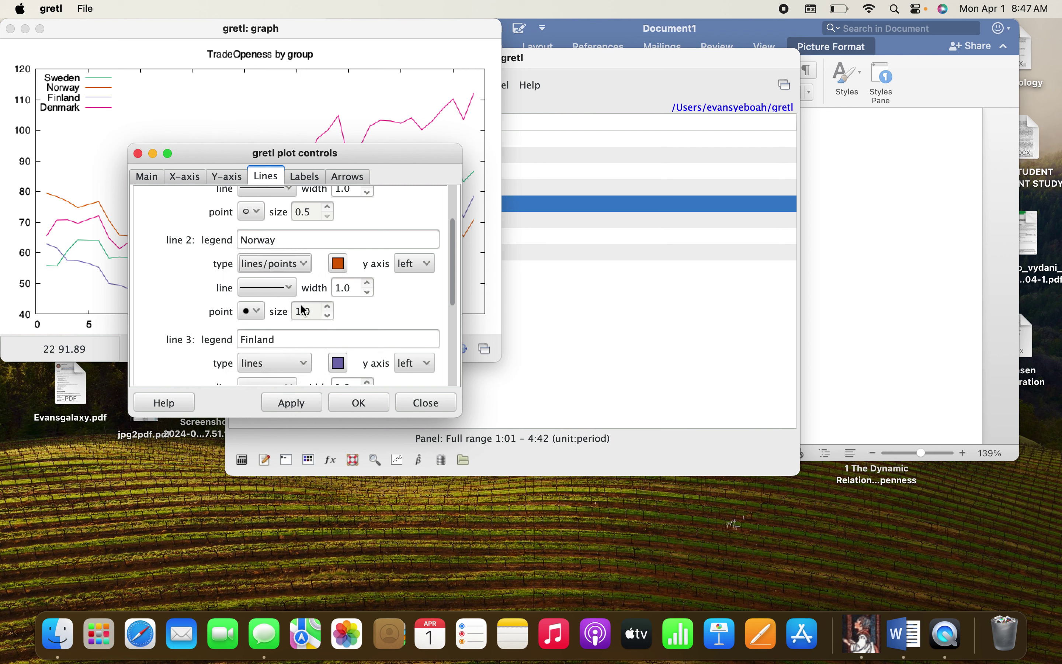
{"action": "left_click", "coordinate": [328, 316]}
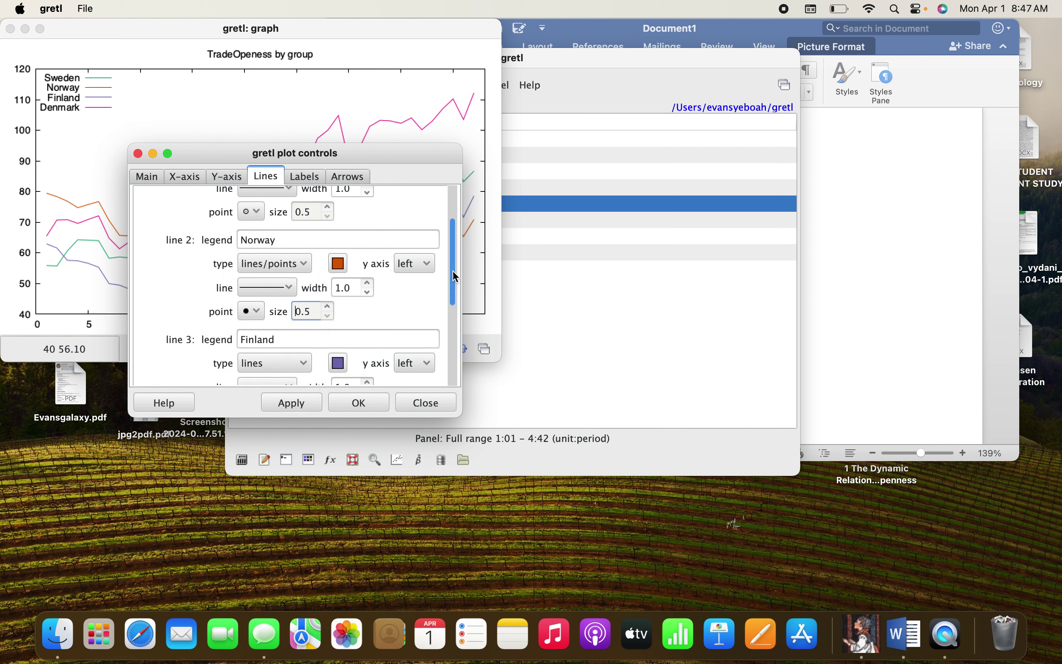
{"action": "left_click_drag", "start_coordinate": [457, 276], "coordinate": [456, 328]}
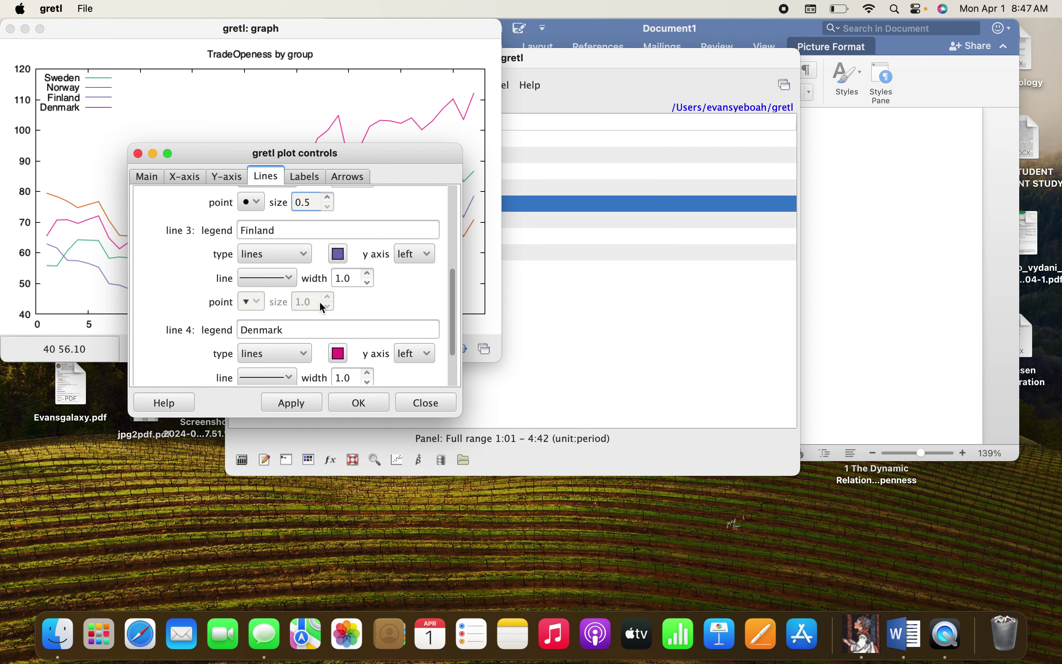
Give Finland and Denmark lines with 0.5-size points and apply the plot changes.
{"action": "left_click", "coordinate": [299, 257]}
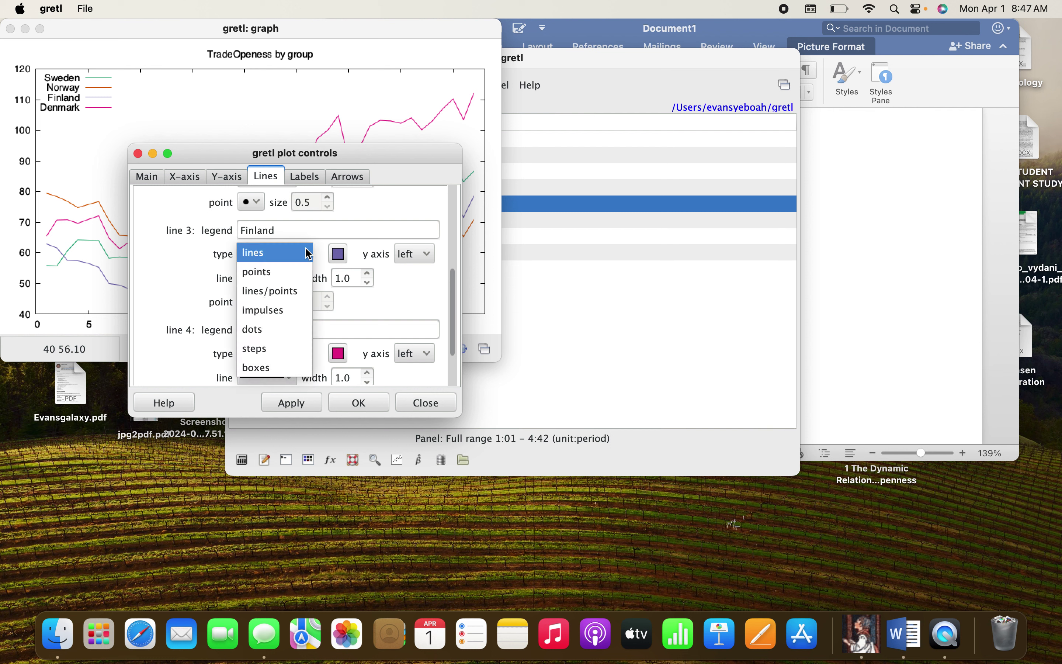
{"action": "left_click", "coordinate": [289, 300]}
{"action": "left_click", "coordinate": [328, 307]}
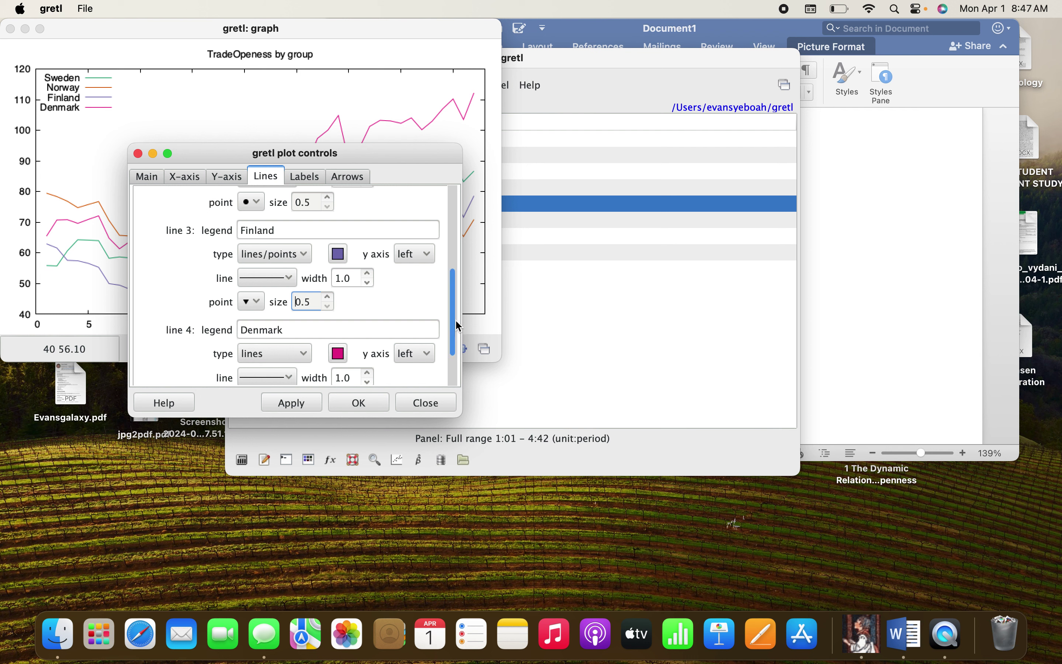
{"action": "left_click_drag", "start_coordinate": [458, 326], "coordinate": [458, 392]}
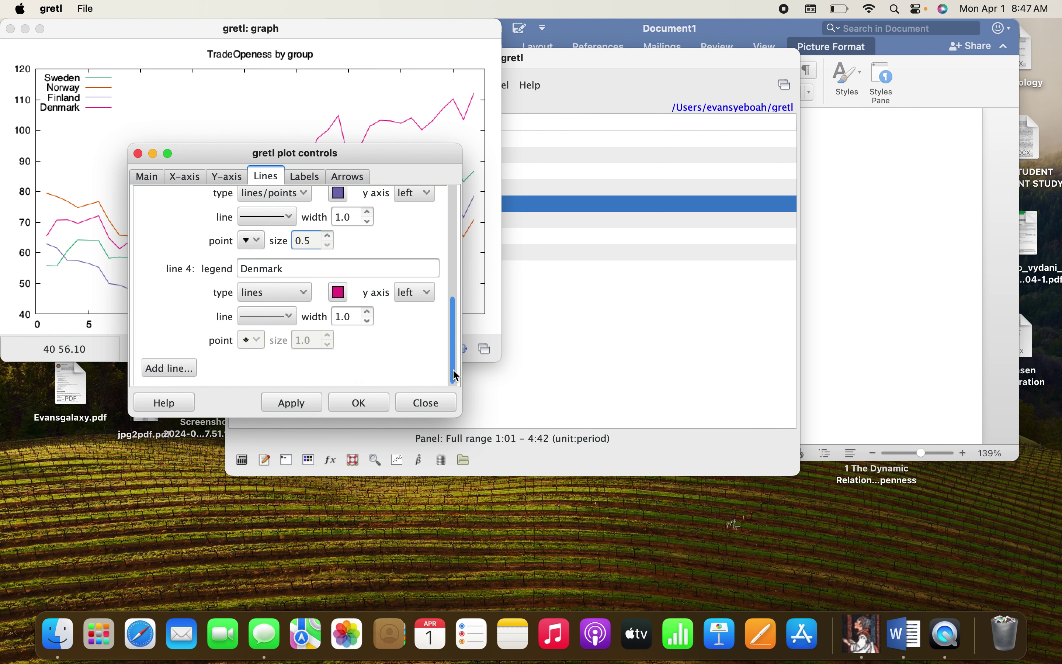
{"action": "left_click", "coordinate": [303, 293]}
{"action": "left_click", "coordinate": [294, 331]}
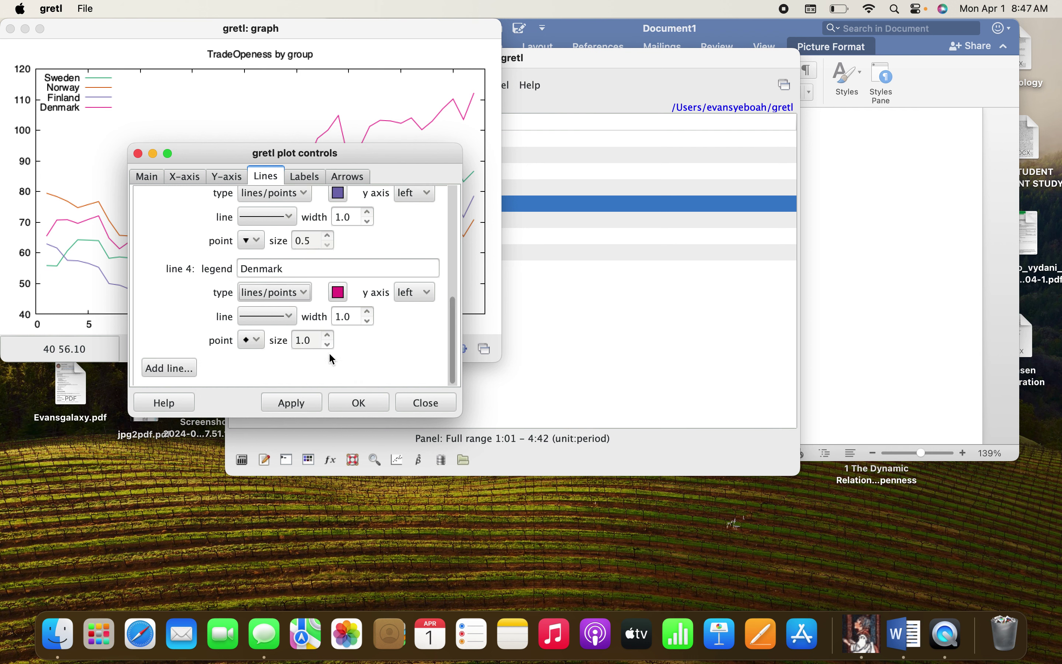
{"action": "left_click", "coordinate": [328, 344]}
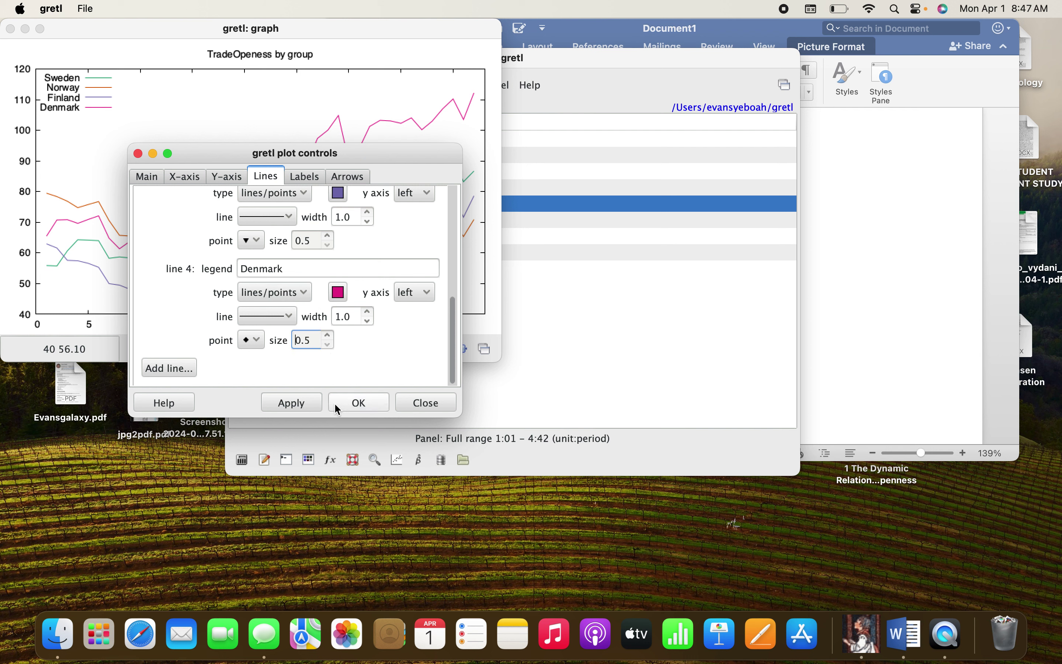
{"action": "left_click", "coordinate": [301, 403]}
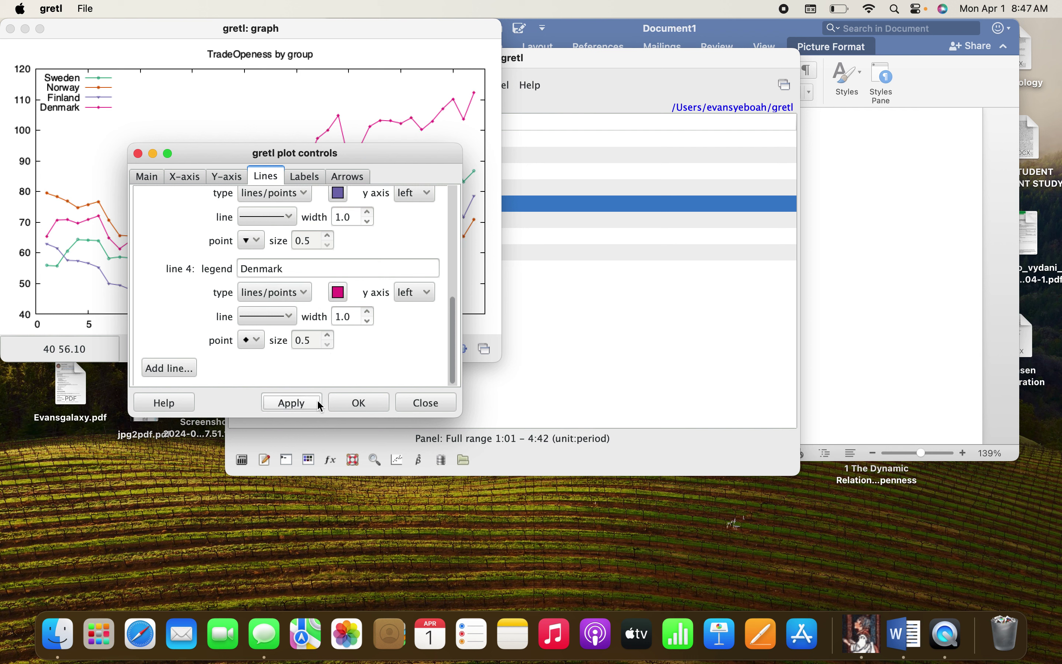
{"action": "left_click", "coordinate": [370, 403]}
Copy the styled graph to the clipboard in colour and return to Word.
{"action": "right_click", "coordinate": [235, 124]}
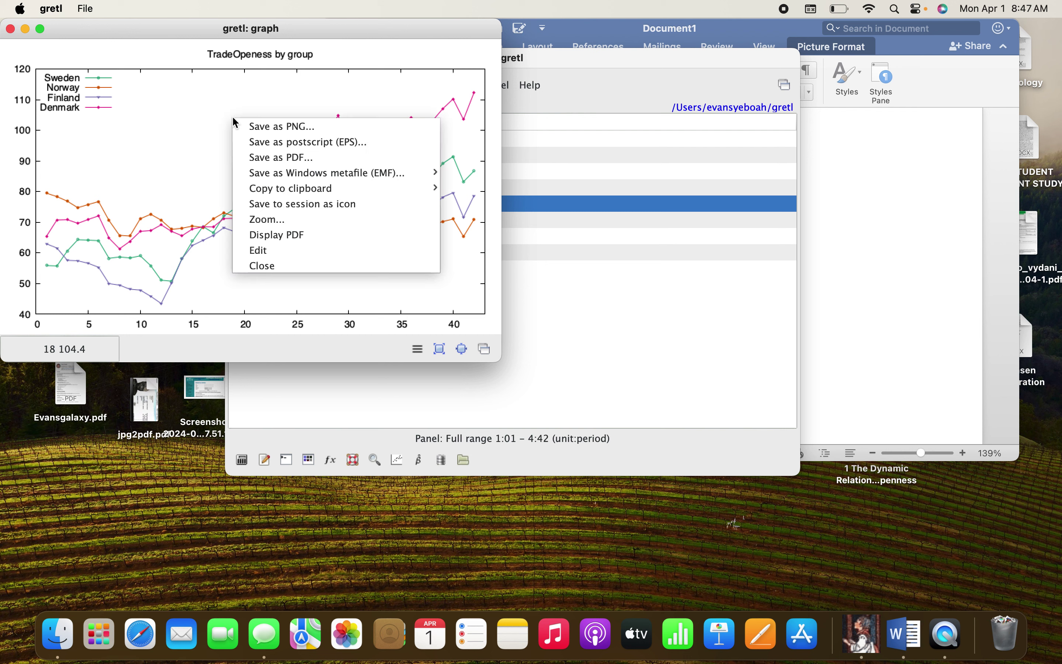
{"action": "mouse_move", "coordinate": [271, 178]}
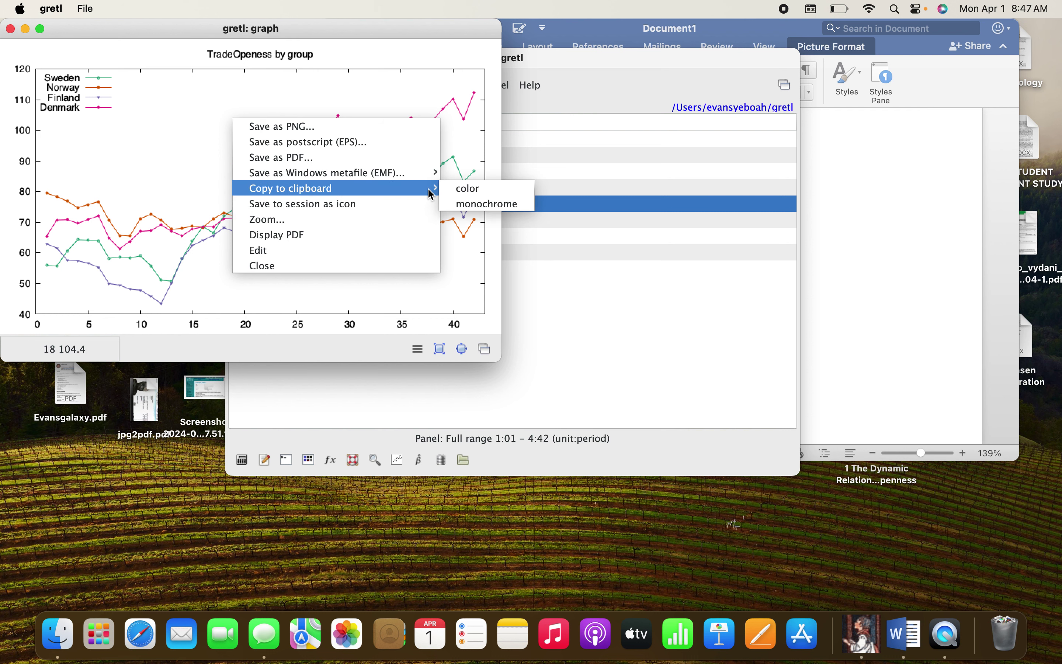
{"action": "left_click", "coordinate": [470, 189]}
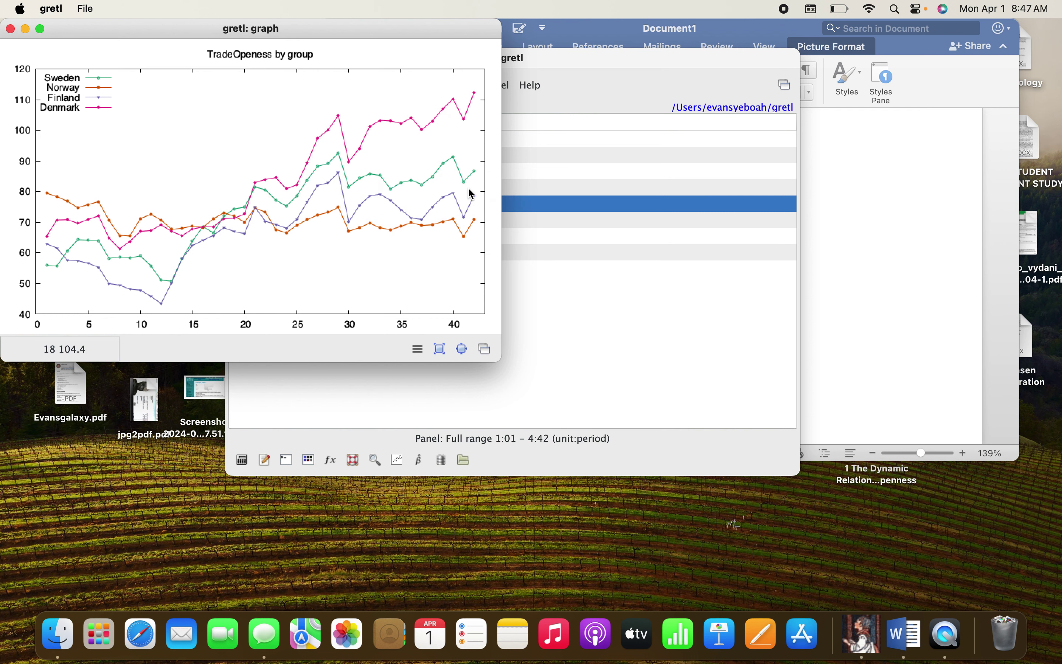
{"action": "left_click", "coordinate": [876, 284]}
Paste the TradeOpeness by group chart below the existing GDP chart.
{"action": "scroll", "coordinate": [727, 350], "scroll_direction": "down", "scroll_amount": 5}
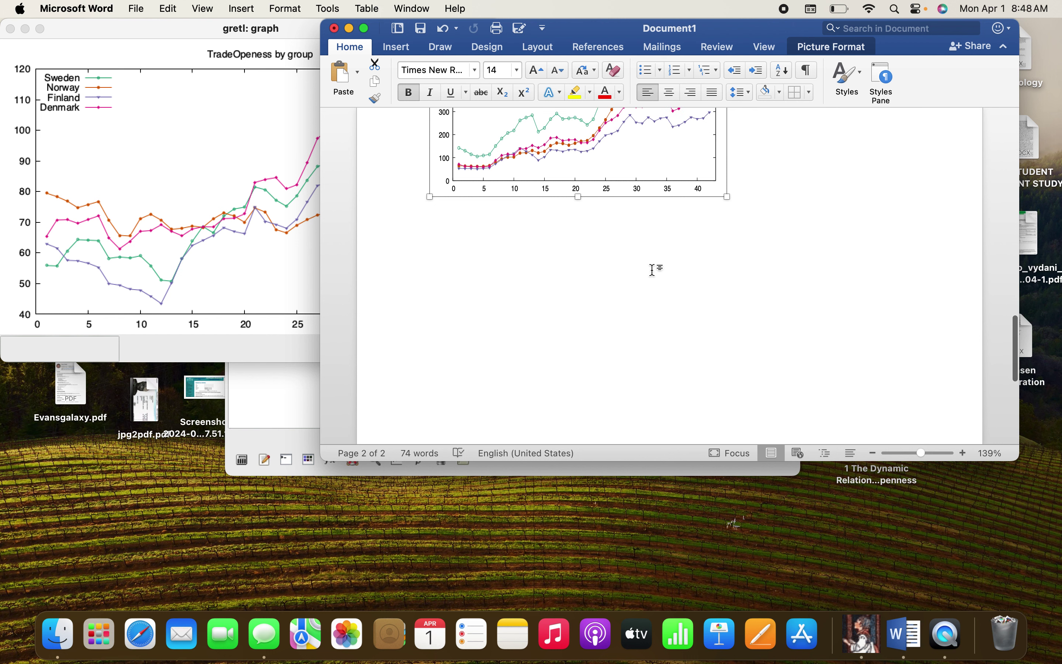
{"action": "left_click", "coordinate": [758, 211]}
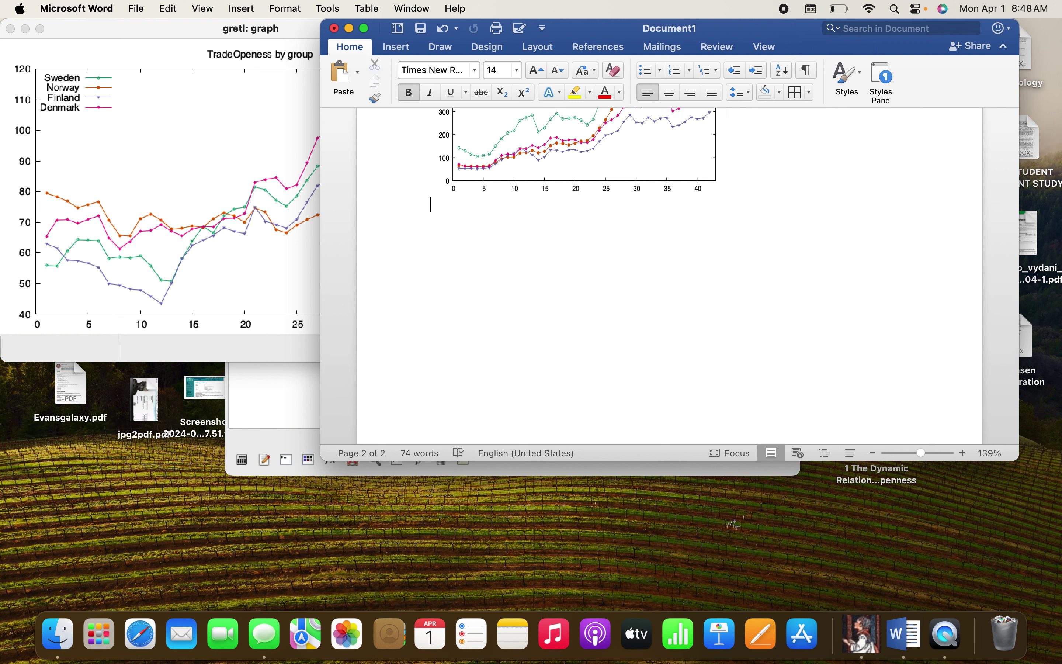
{"action": "right_click", "coordinate": [441, 242]}
{"action": "left_click", "coordinate": [454, 281]}
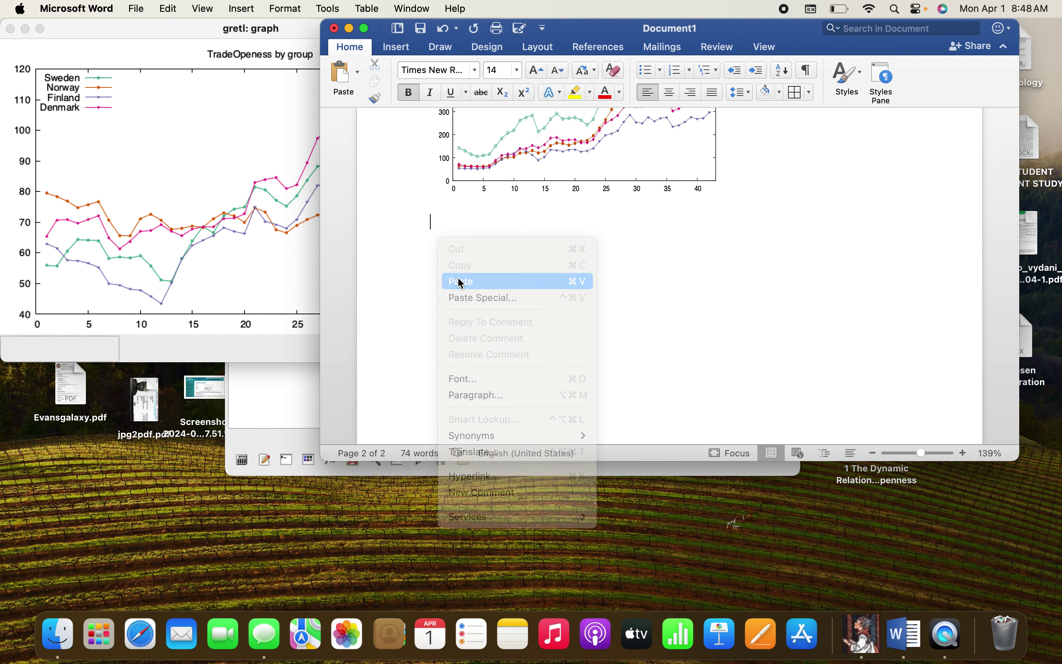
Enlarge the pasted chart wider and taller, then close the gretl graph window.
{"action": "left_click", "coordinate": [540, 269]}
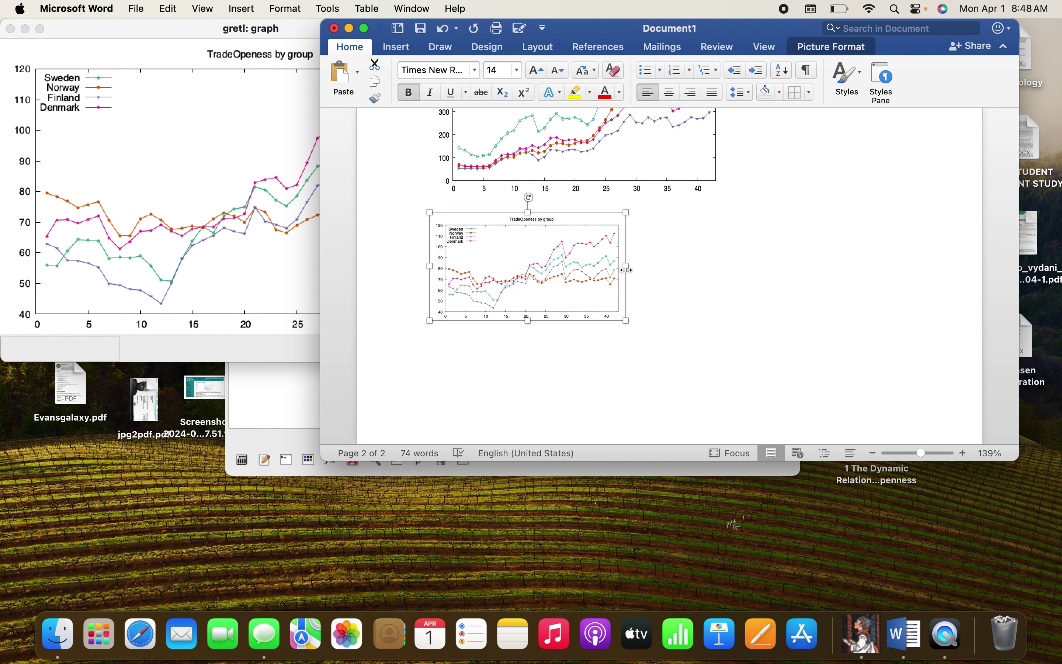
{"action": "left_click_drag", "start_coordinate": [628, 267], "coordinate": [705, 266]}
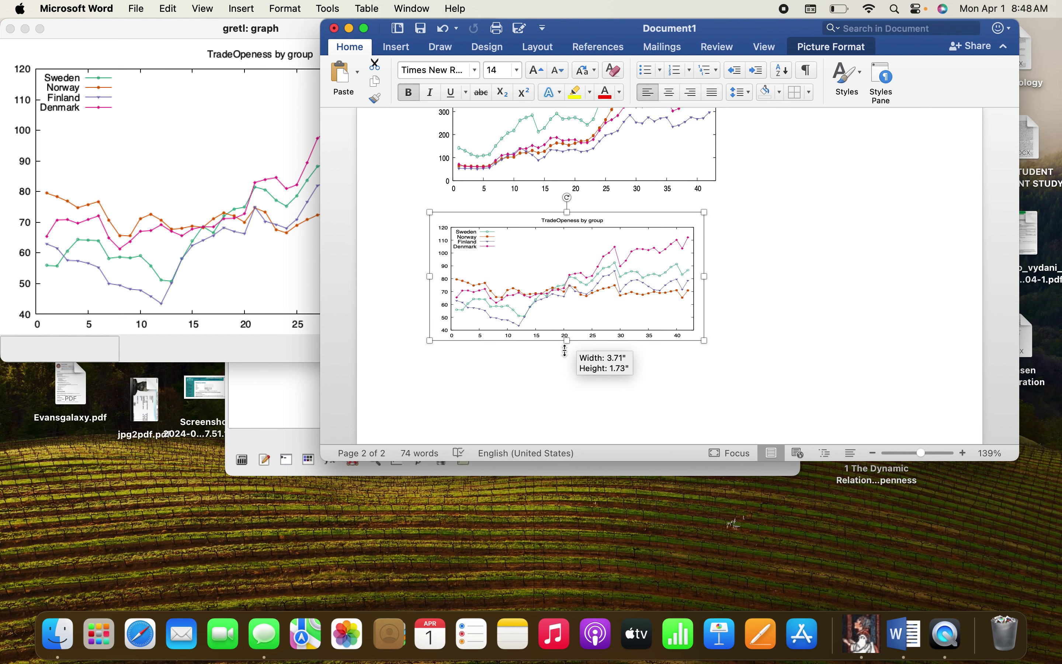
{"action": "left_click_drag", "start_coordinate": [566, 350], "coordinate": [566, 408]}
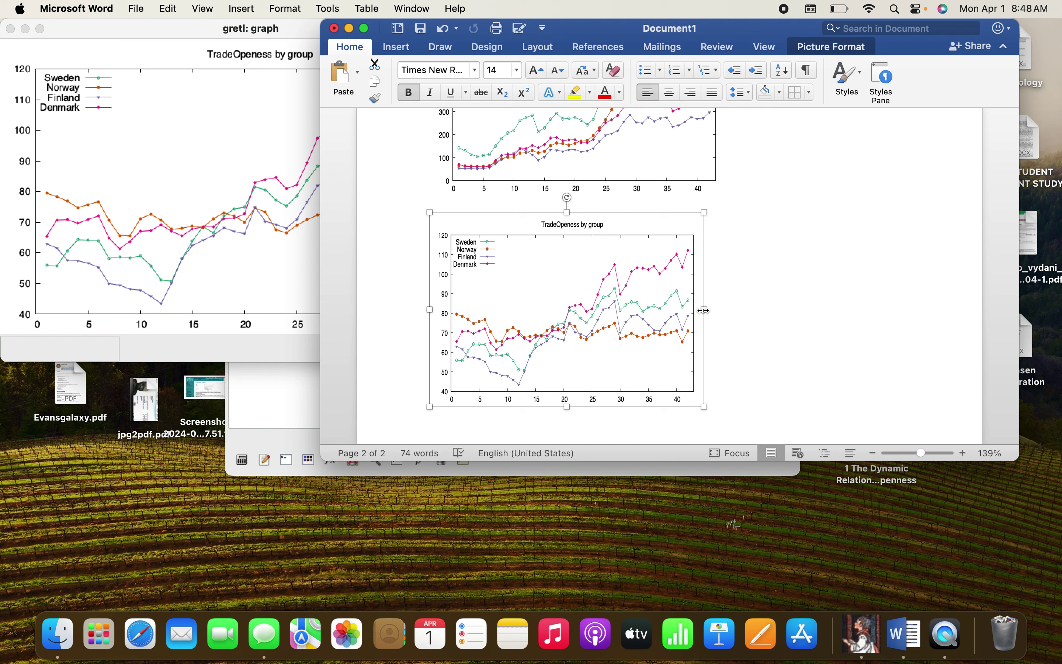
{"action": "left_click_drag", "start_coordinate": [704, 311], "coordinate": [731, 311]}
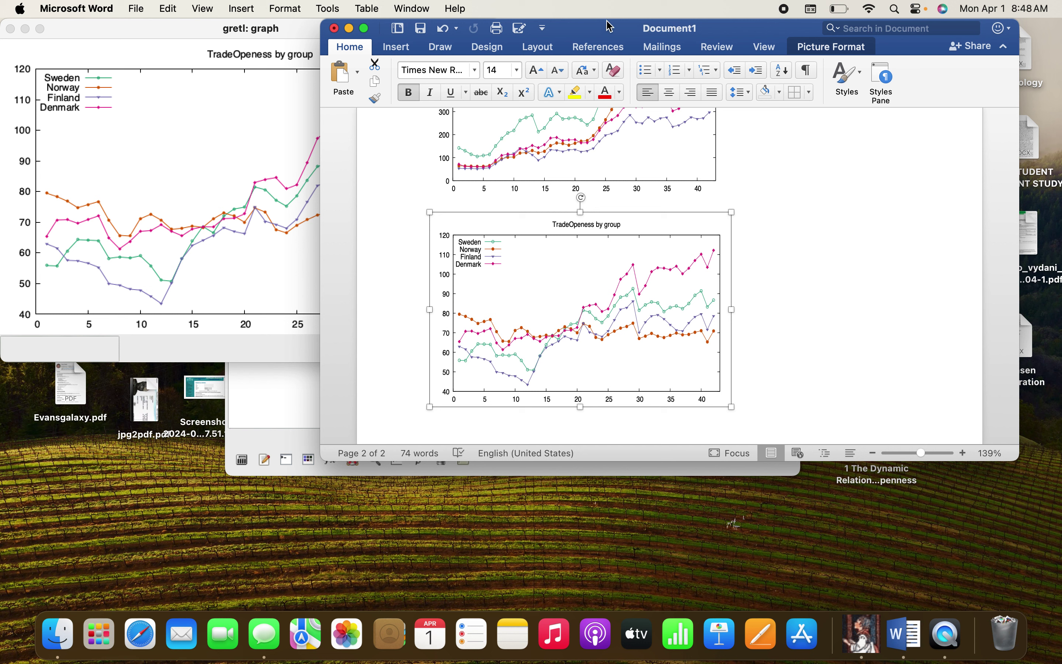
{"action": "left_click", "coordinate": [10, 29]}
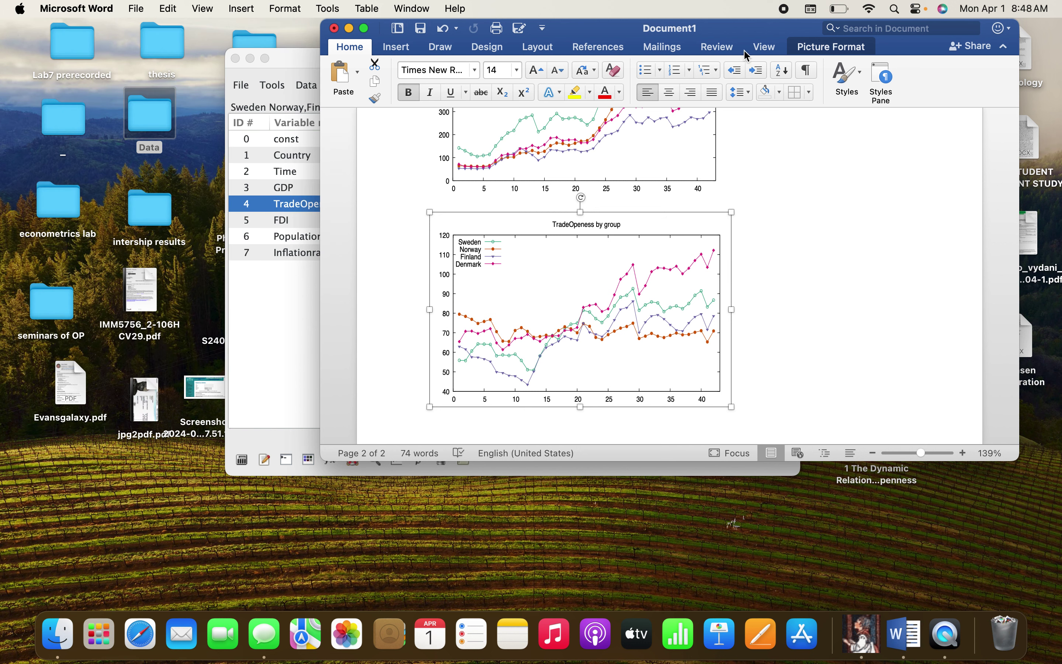